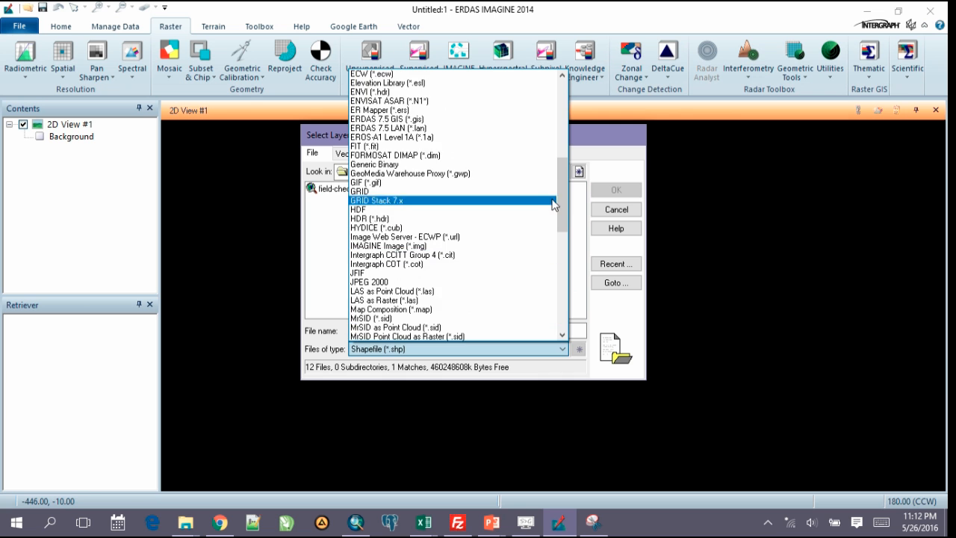
Add lotim_classified.img from the supervised-classification folder to the 2D view and fit the layer to the window
left_click(491, 146)
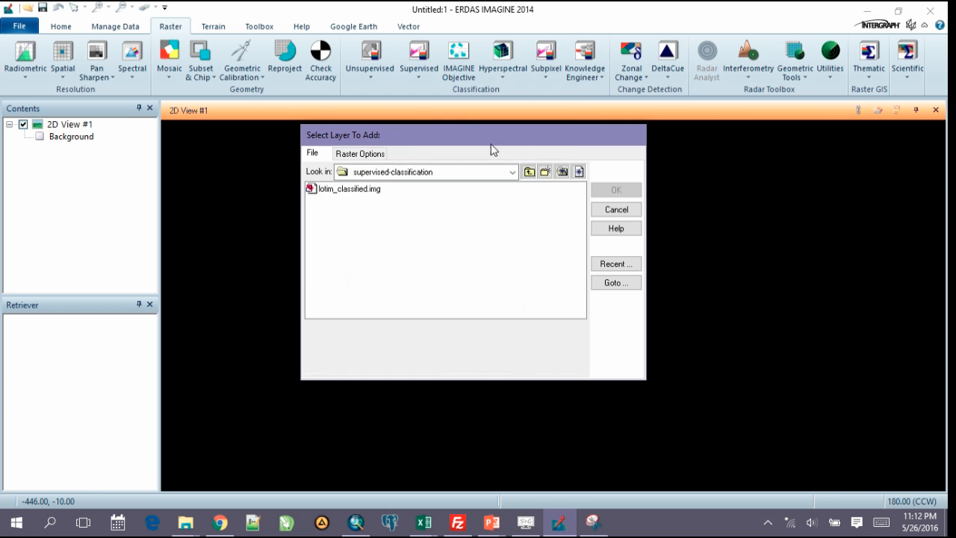
left_click(340, 192)
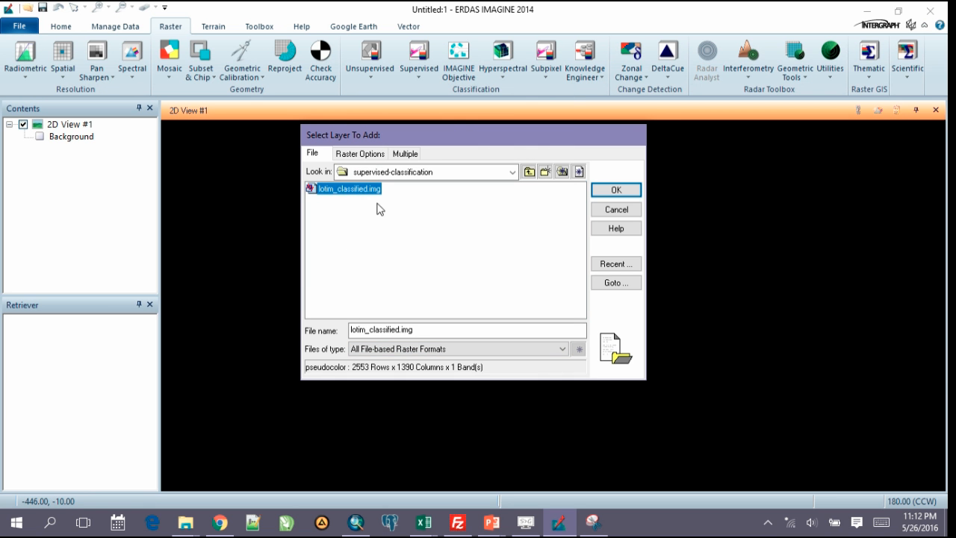
left_click(615, 191)
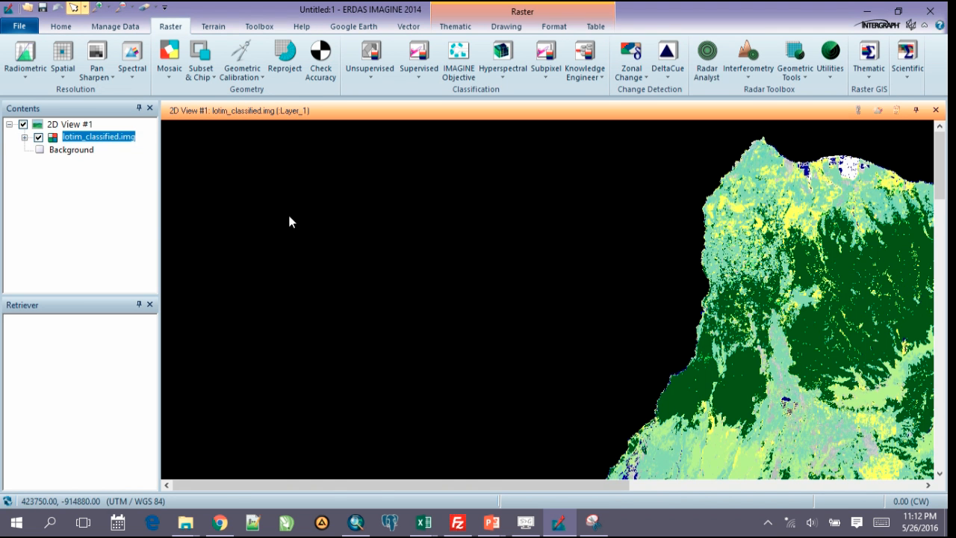
left_click(100, 137)
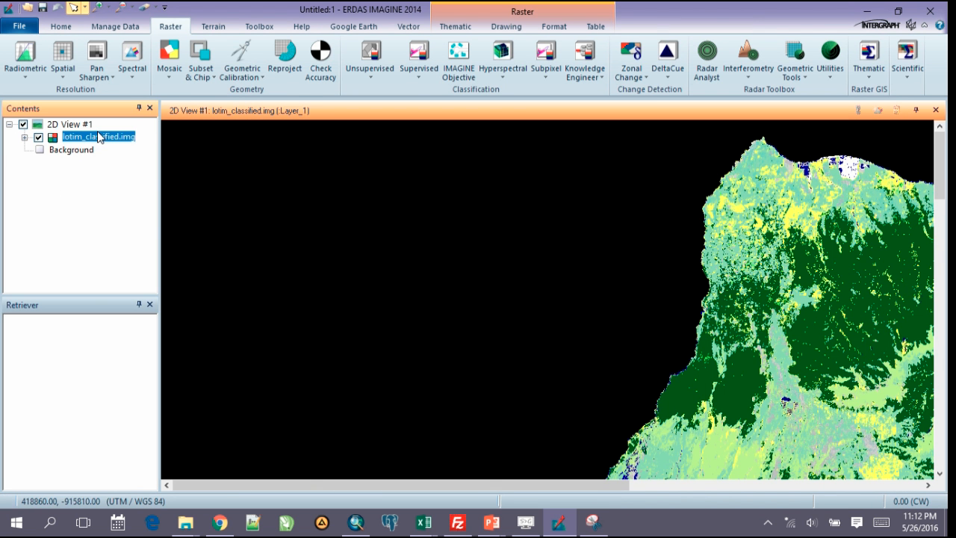
right_click(114, 140)
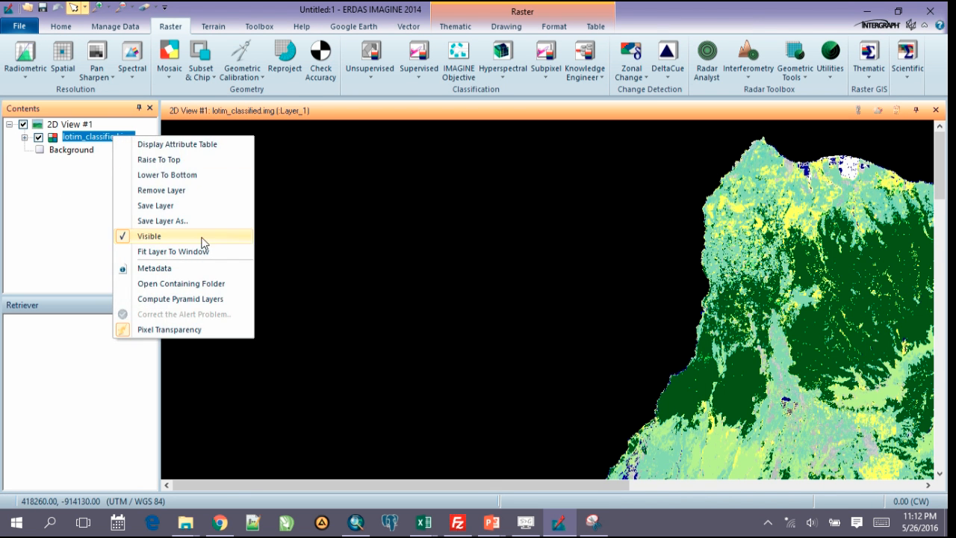
left_click(191, 250)
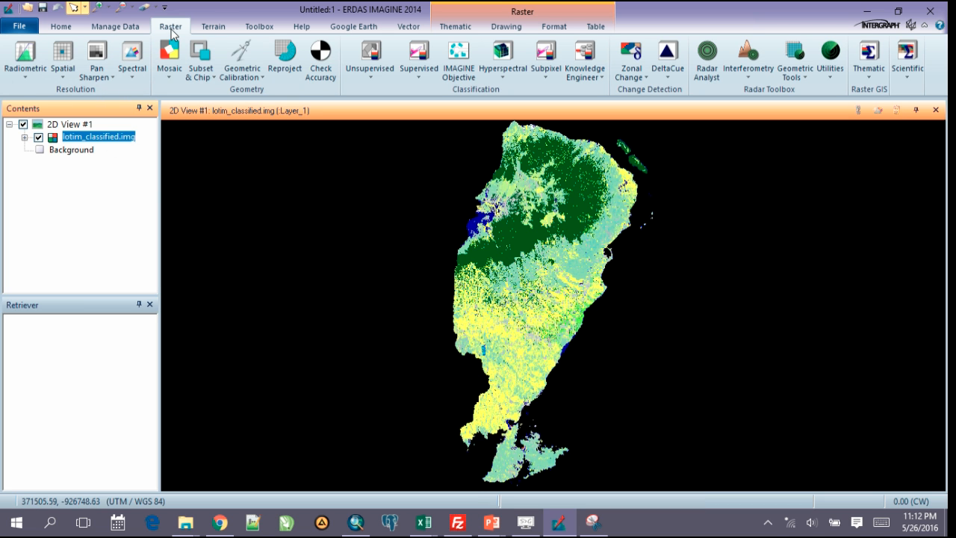
Start the Accuracy Assessment tool from the supervised classification tools and move its window higher over the map
left_click(423, 71)
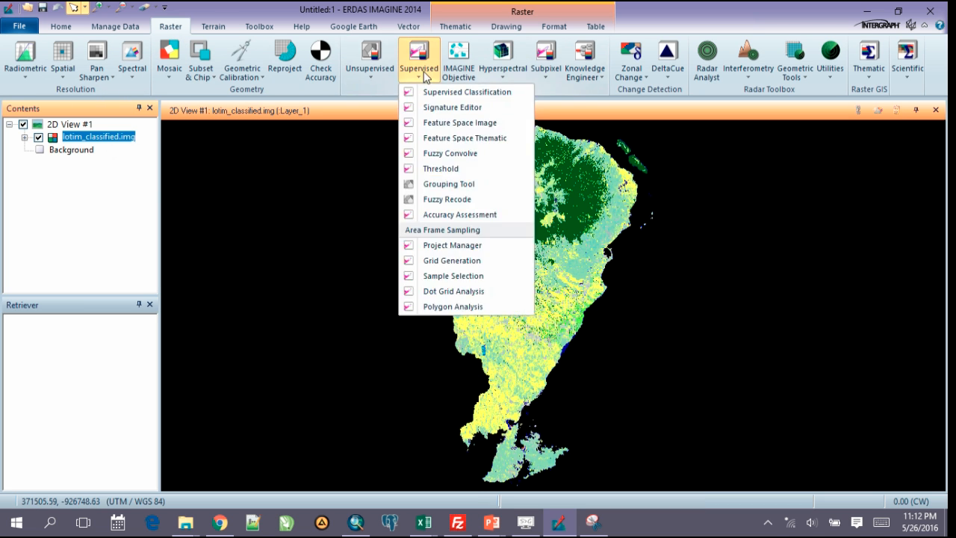
left_click(439, 216)
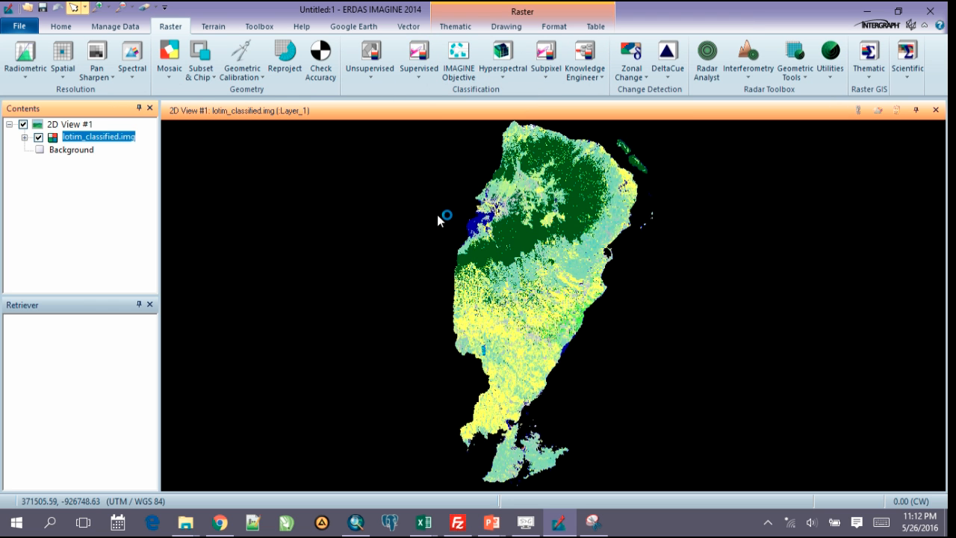
left_click_drag(431, 270, 429, 150)
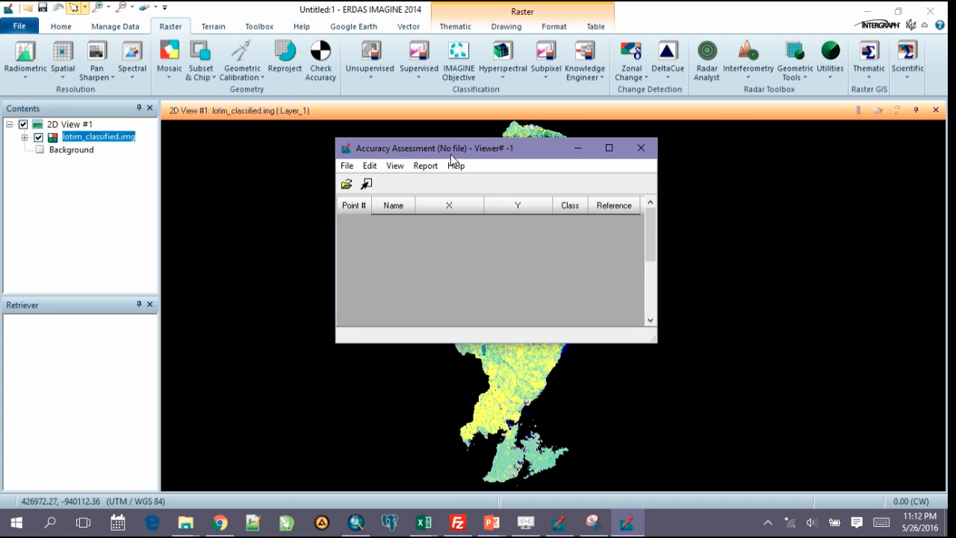
left_click(366, 184)
Open lotim_classified.img from the supervised-classification folder on Databank (F:) as the classified image for the accuracy assessment
left_click(350, 170)
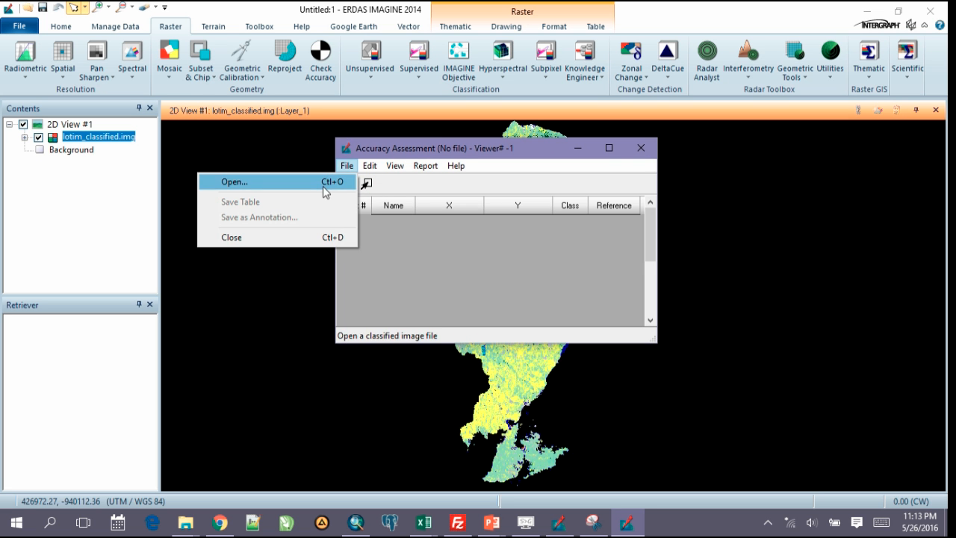
left_click(322, 186)
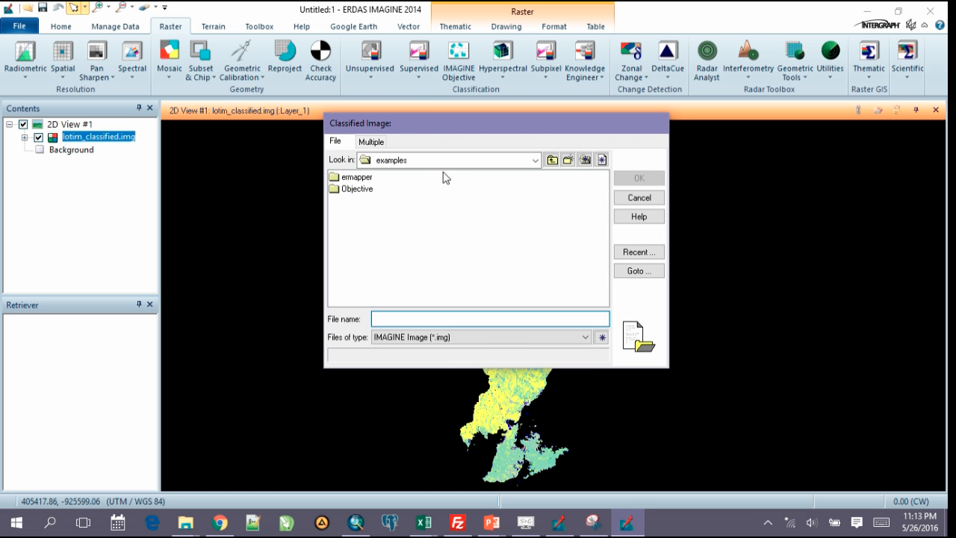
left_click(534, 161)
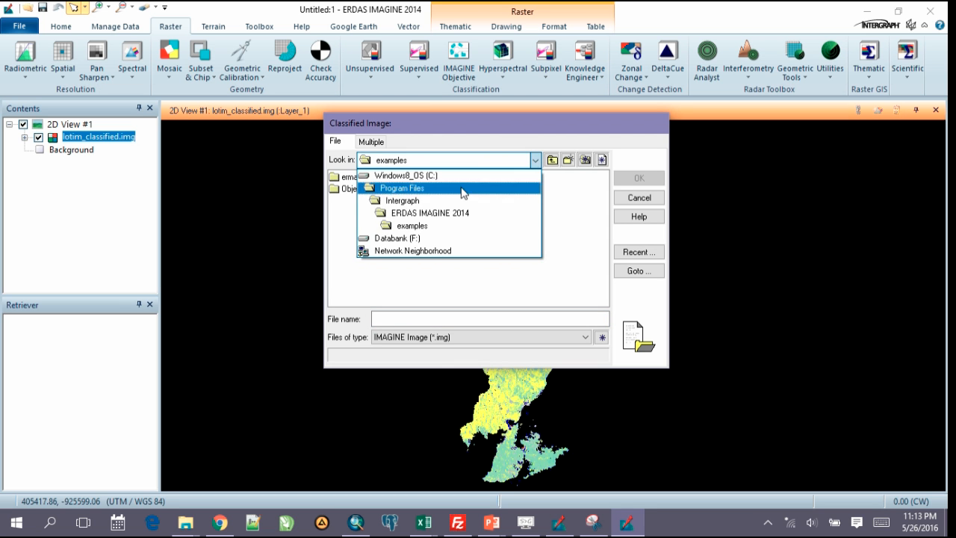
left_click(434, 239)
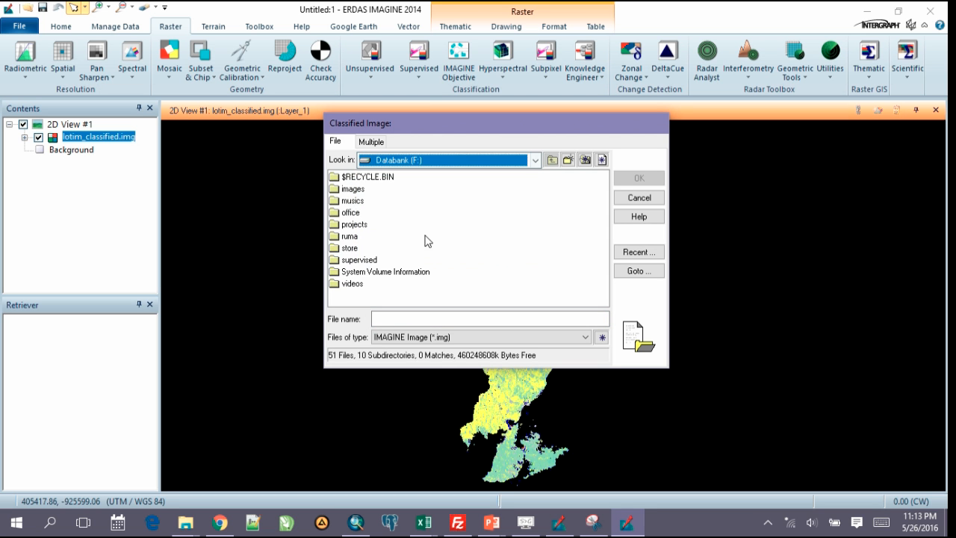
double_click(354, 216)
scroll(566, 233, "down", 3)
left_click(511, 238)
double_click(511, 237)
left_click(354, 182)
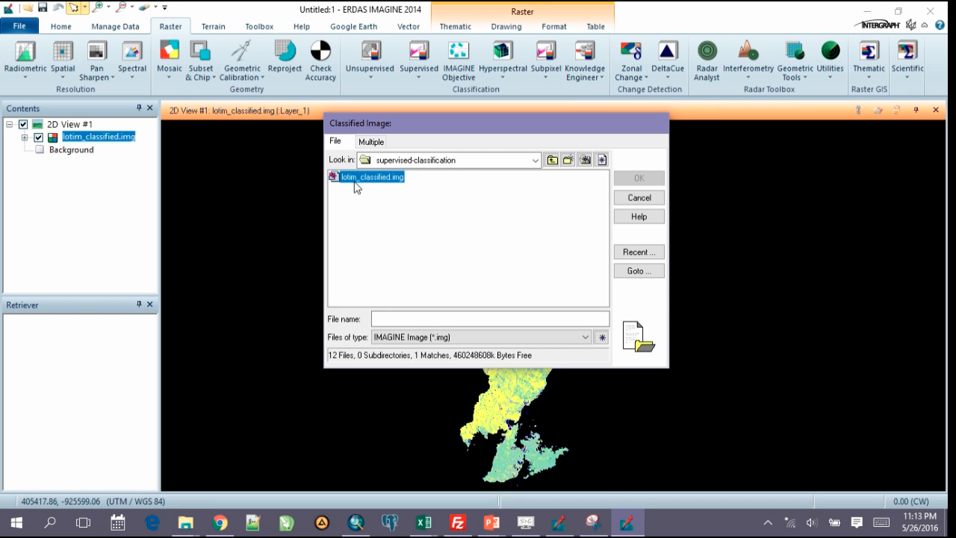
left_click(641, 179)
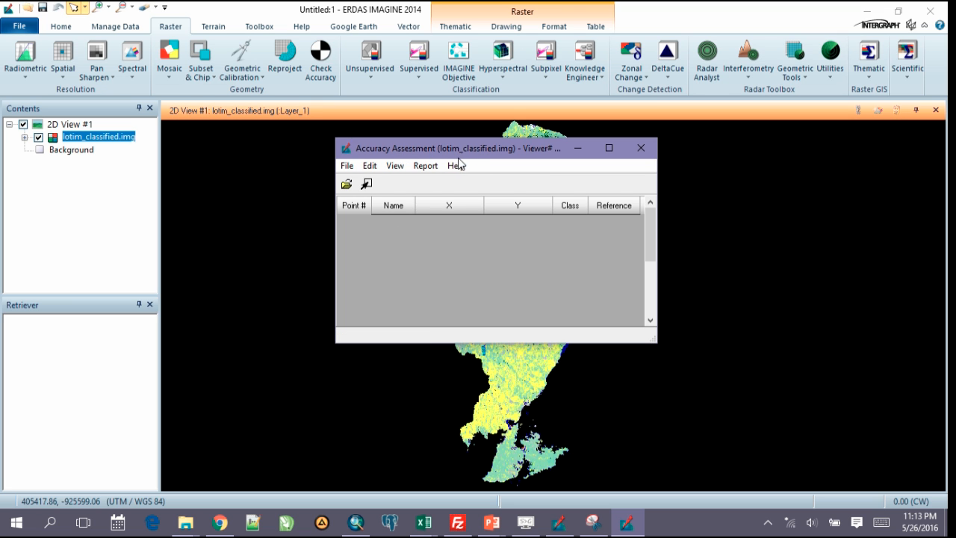
Minimize the Accuracy Assessment window, show the attribute table of the lotim_classified.img layer and select all its rows for copying
left_click(581, 150)
left_click(626, 523)
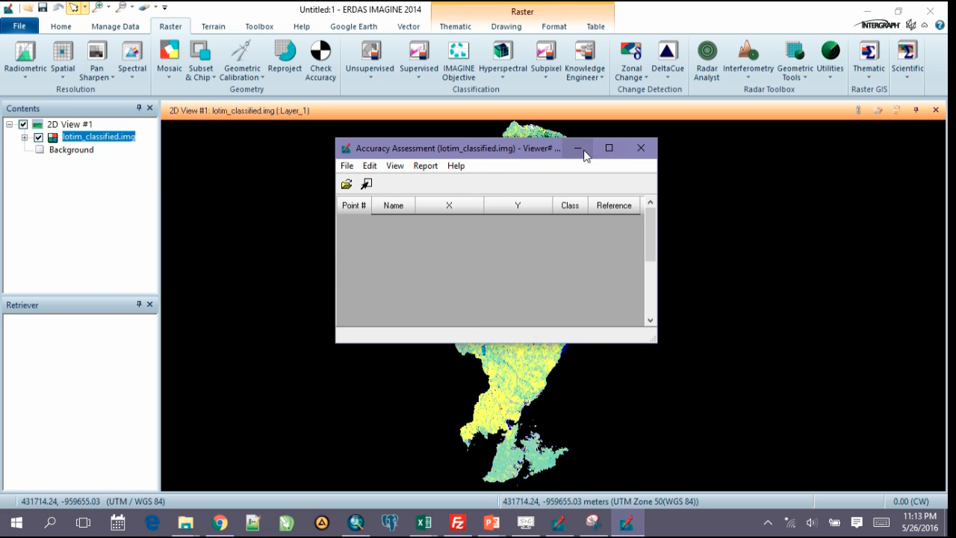
left_click(582, 152)
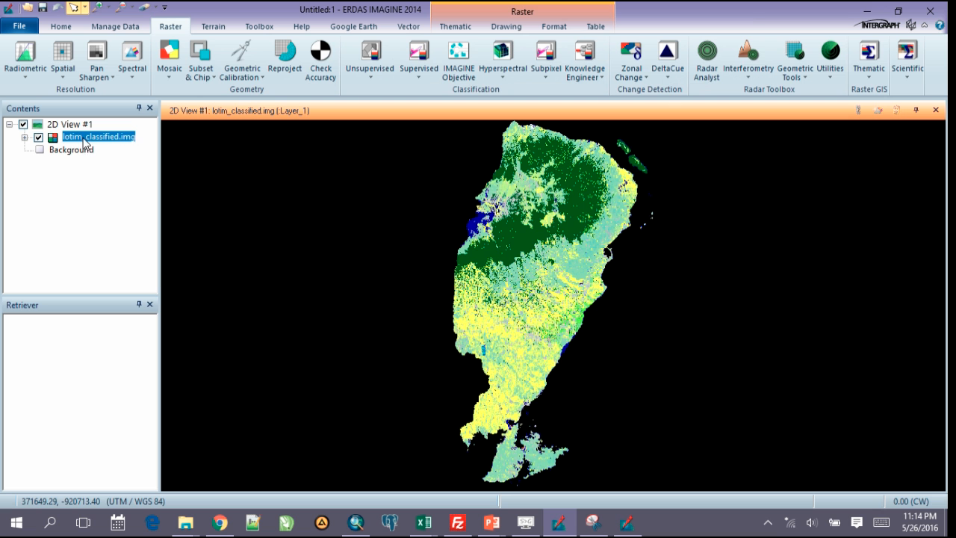
left_click(596, 27)
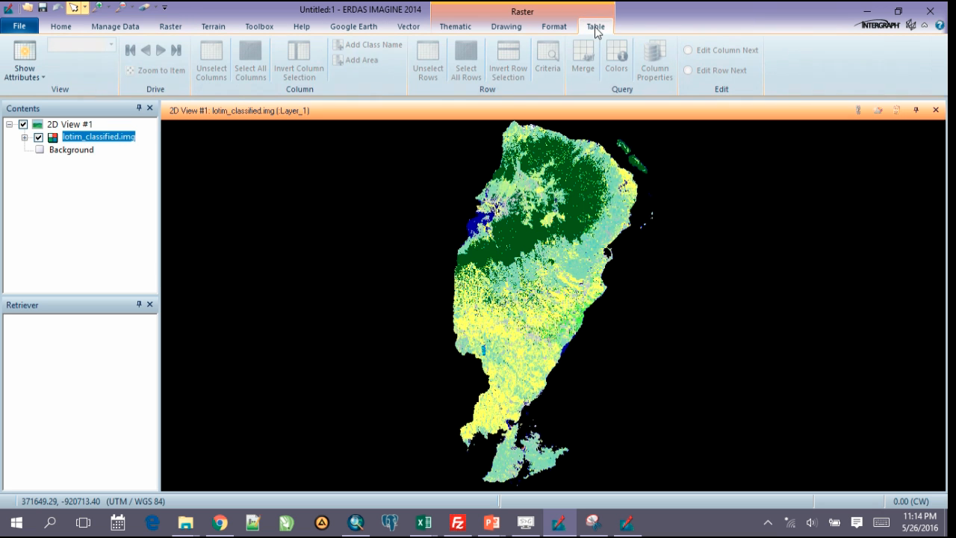
left_click(25, 52)
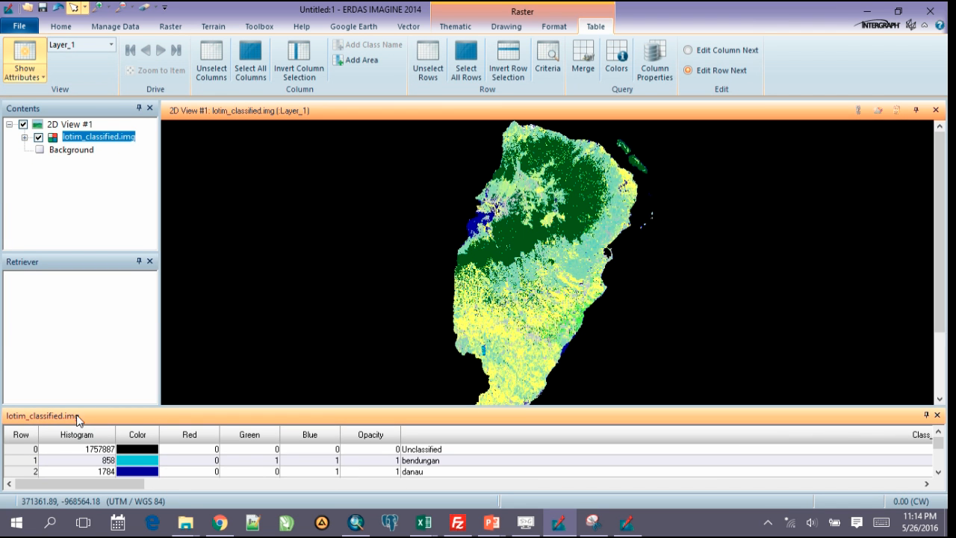
left_click_drag(87, 406, 113, 317)
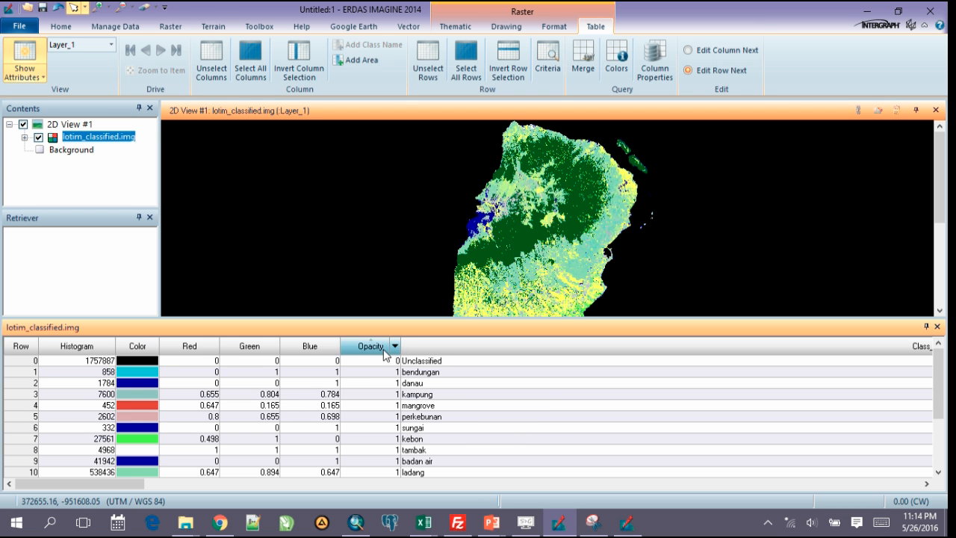
right_click(22, 365)
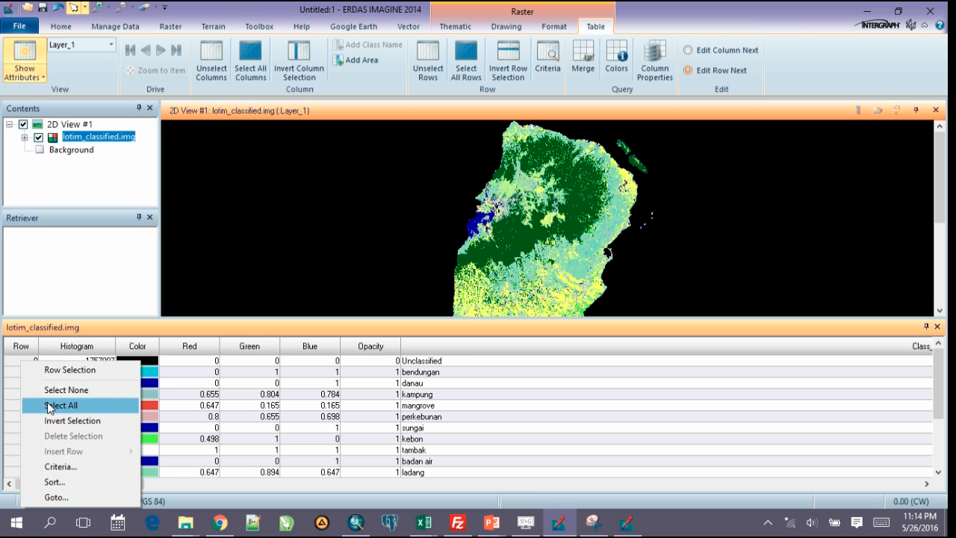
left_click(49, 406)
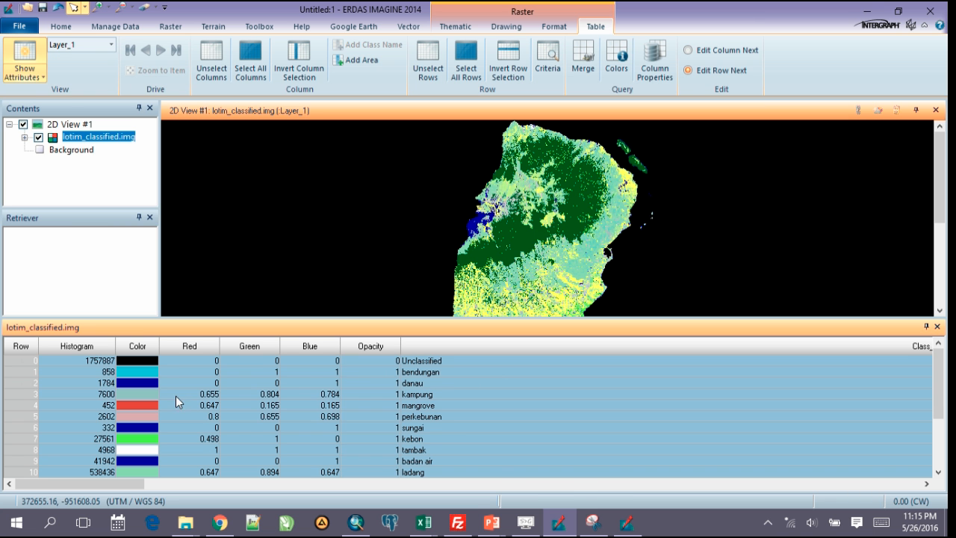
Switch to the Book1 workbook in Excel and clear all existing class data from Sheet1
mouse_move(424, 523)
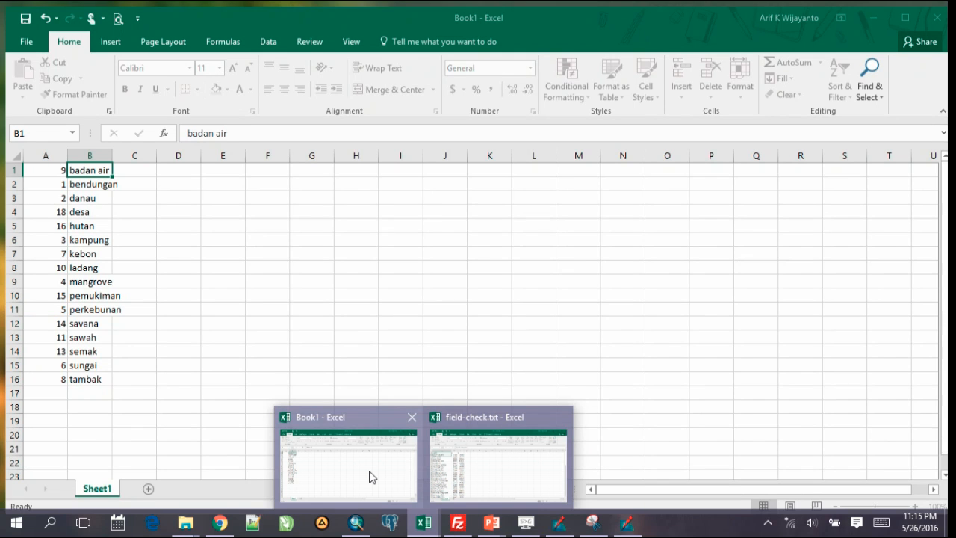
left_click(372, 477)
key("ctrl+a")
key("ctrl+v")
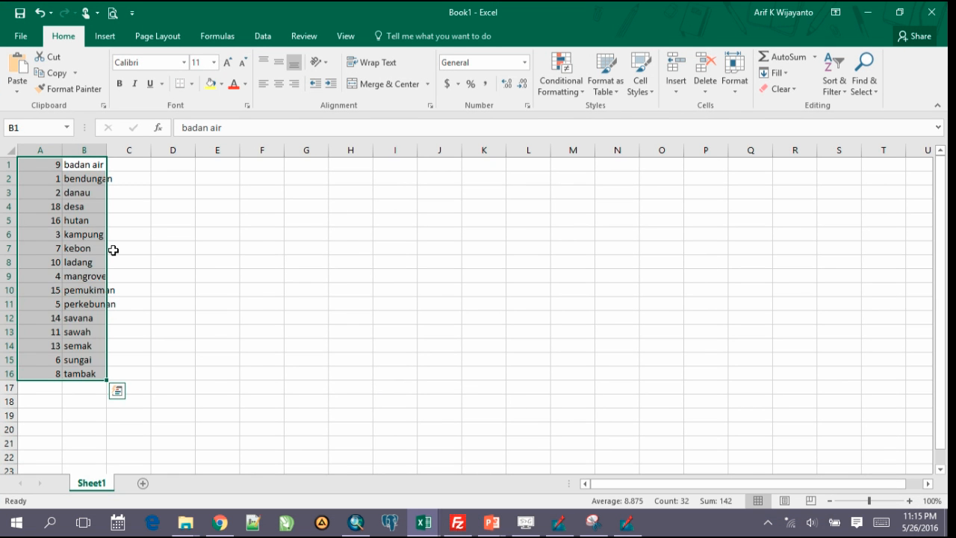
left_click(113, 249)
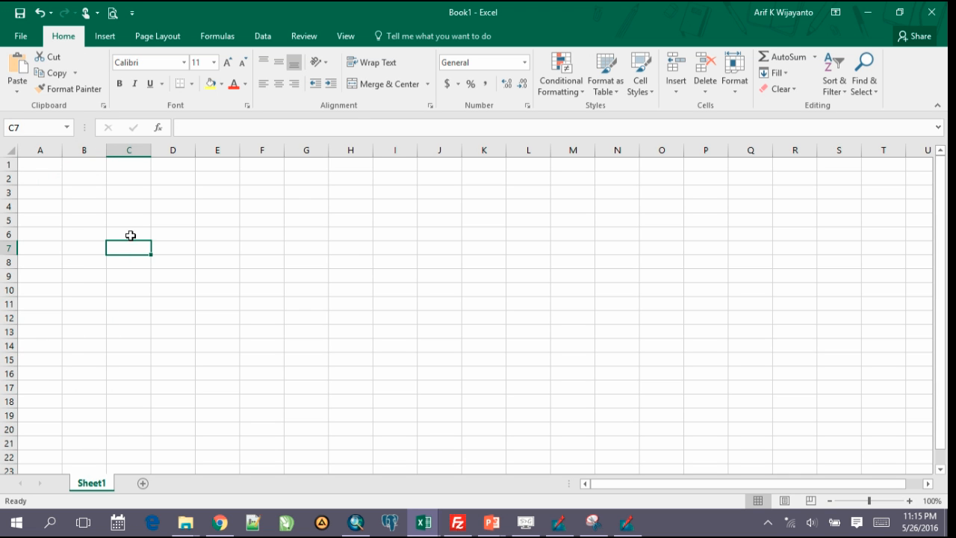
Paste the copied attribute rows into Sheet1 starting at cell B1
left_click(84, 166)
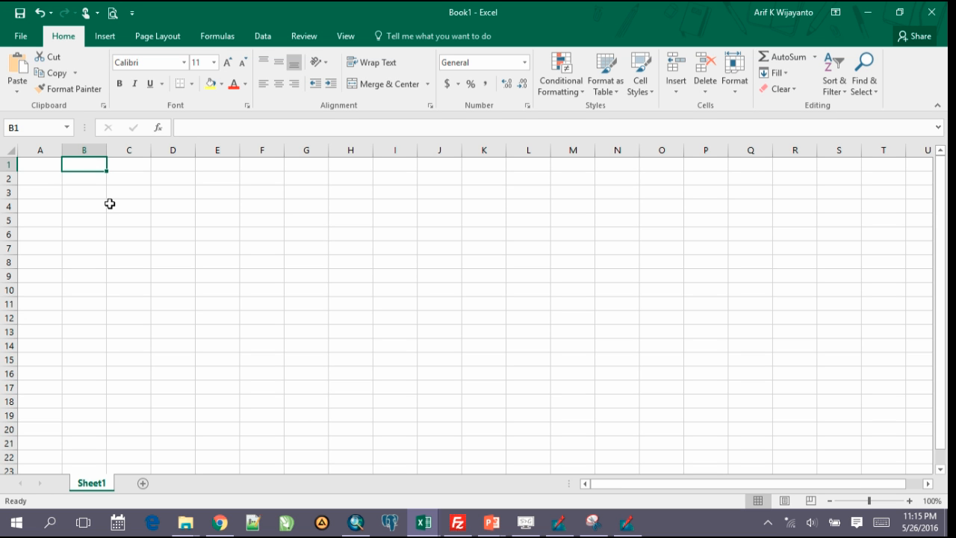
key("ctrl+v")
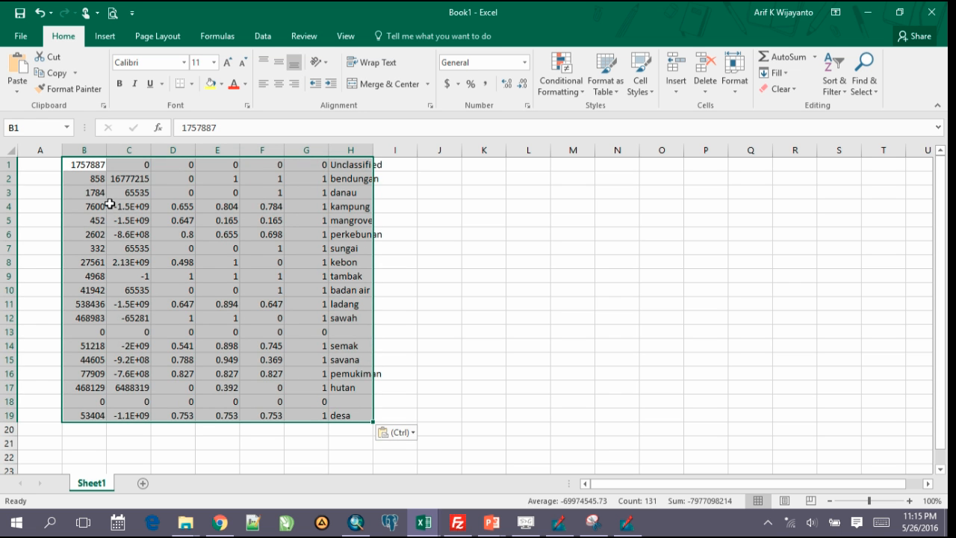
left_click(263, 220)
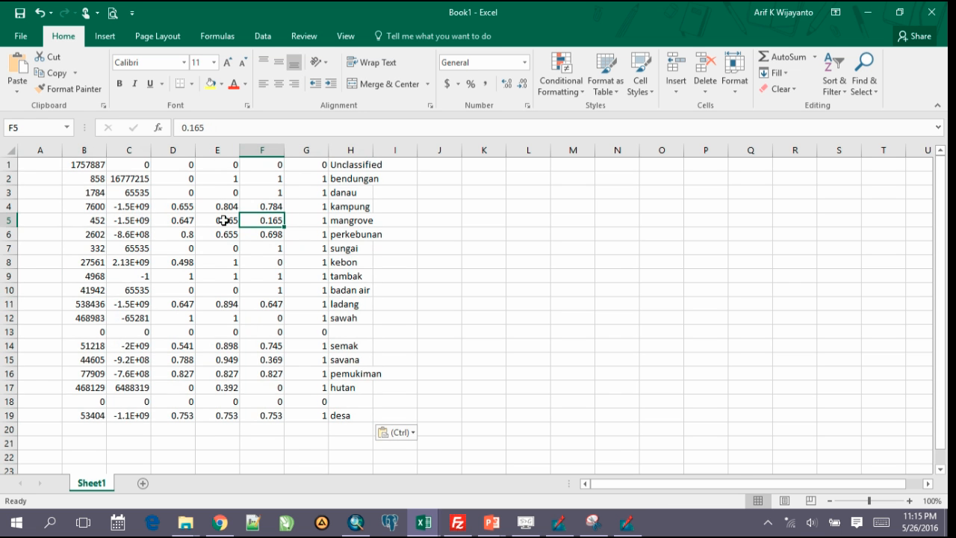
Check the row numbering in the ERDAS IMAGINE attribute table and fill cells A1:A19 in Excel with the matching numbers 0 to 18
left_click(44, 167)
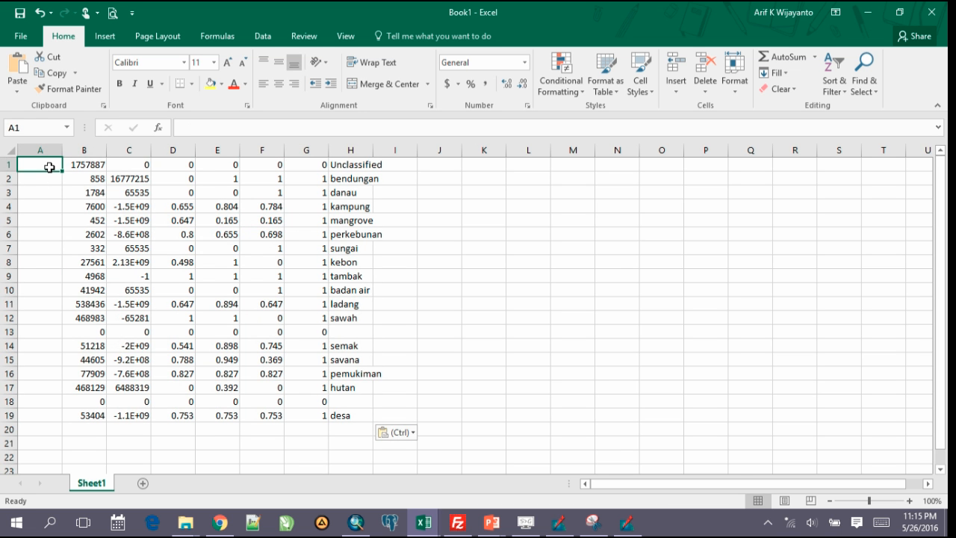
key("alt+Tab")
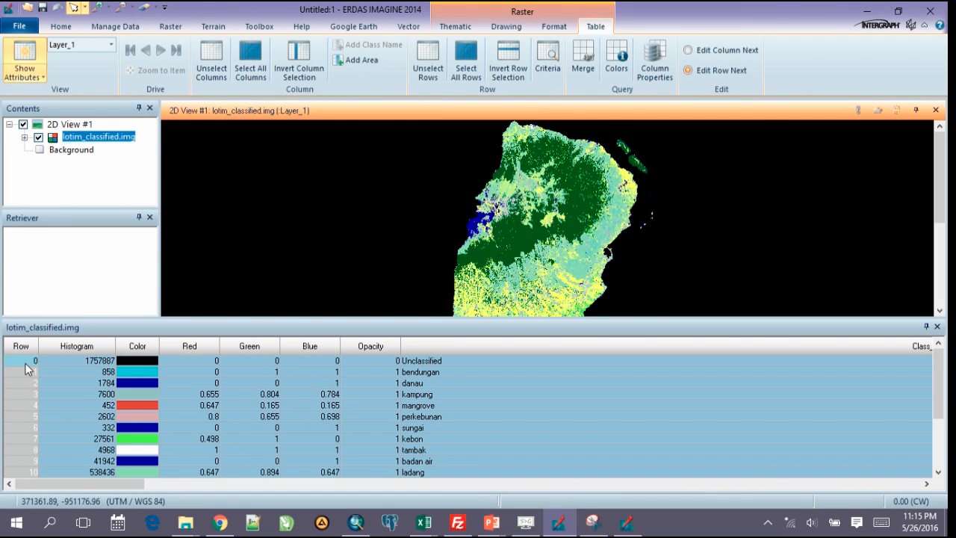
key("alt+Tab")
key("alt+Tab")
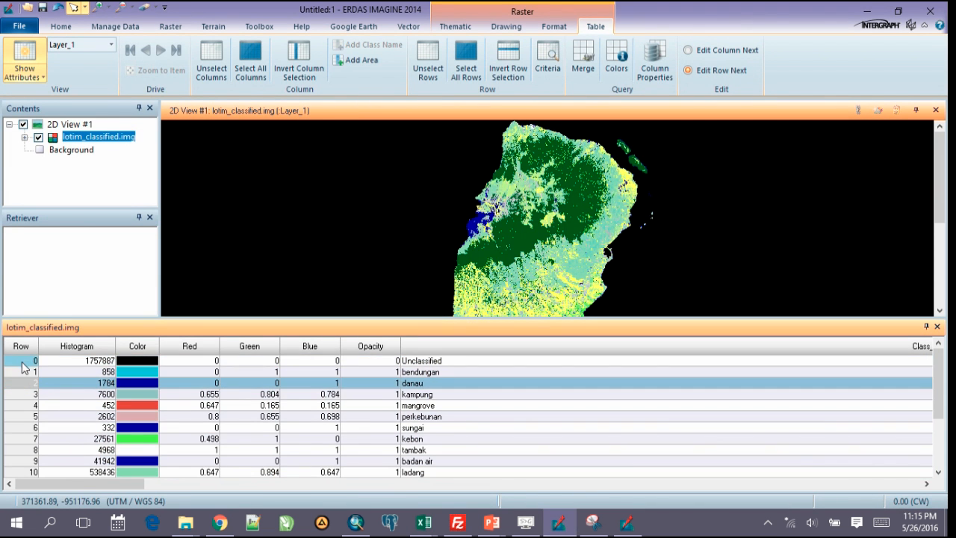
scroll(28, 429, "down", 5)
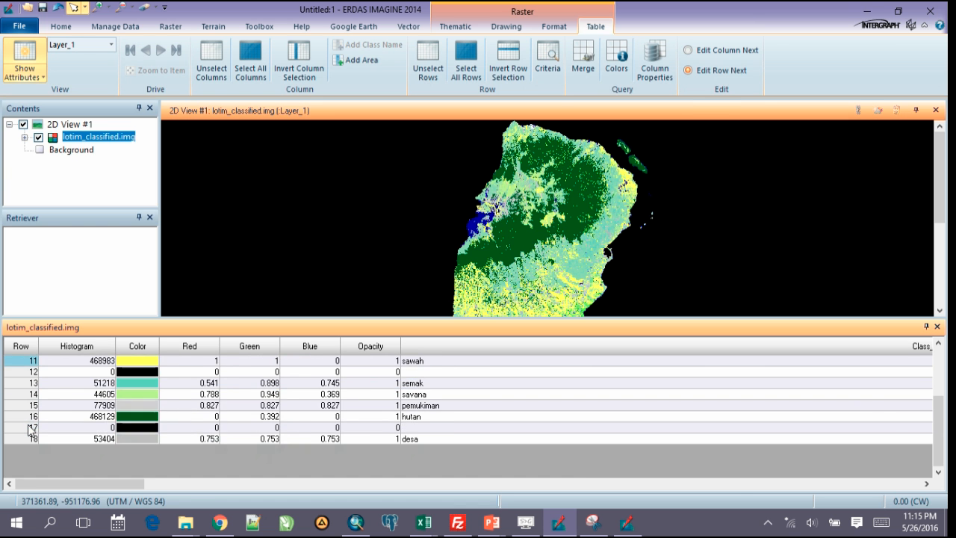
key("alt+Tab")
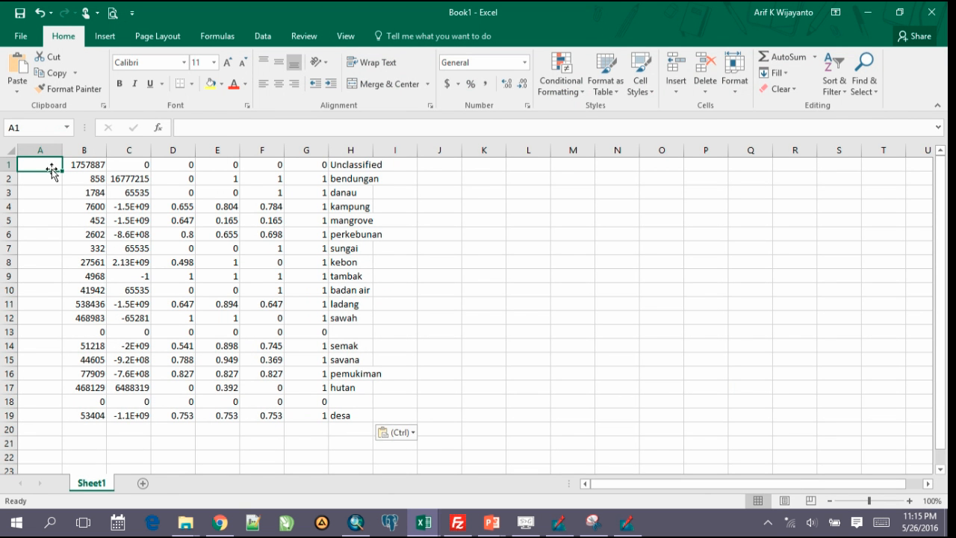
type("0")
key("Return")
type("1")
left_click_drag(51, 165, 51, 168)
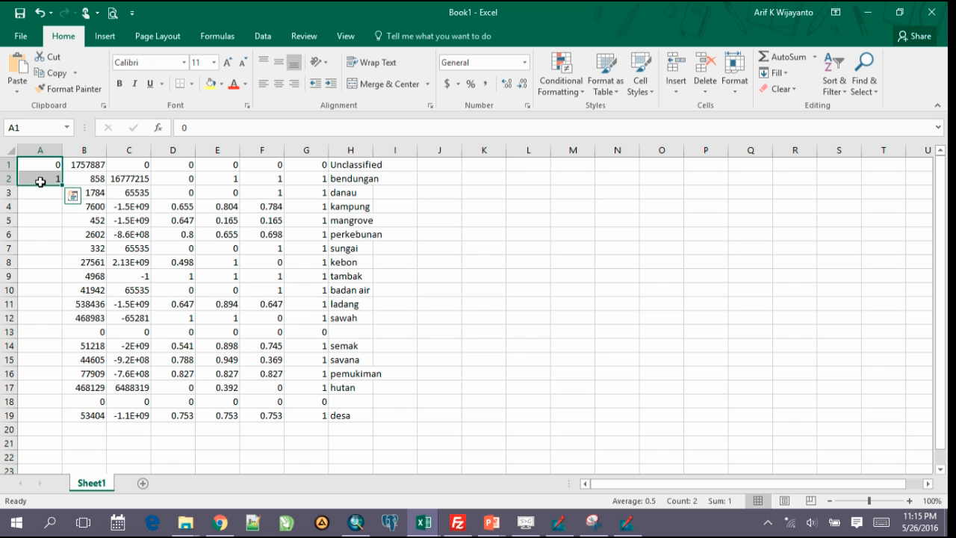
double_click(63, 184)
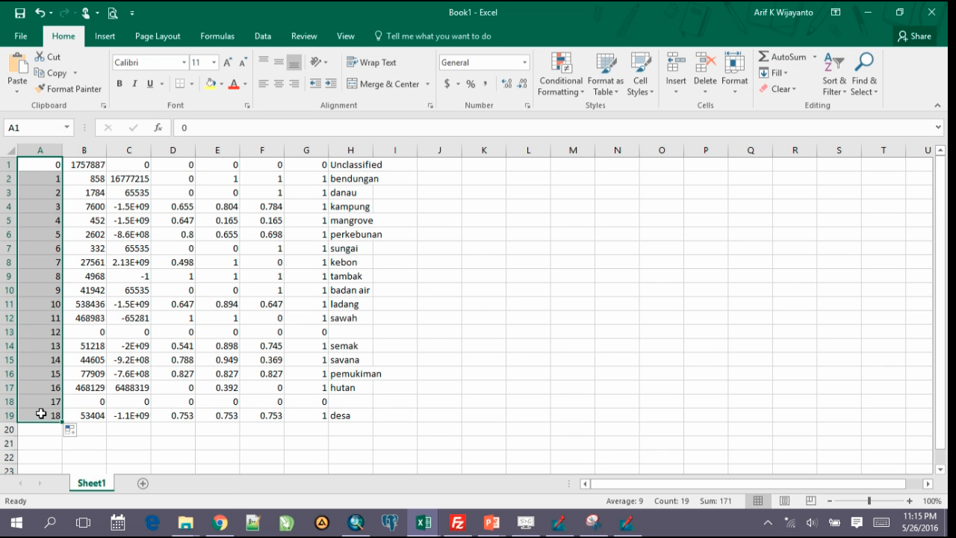
Delete sheet rows 1, 13 and 18, which hold the Unclassified entry and the unnamed classes 12 and 17
left_click(42, 413)
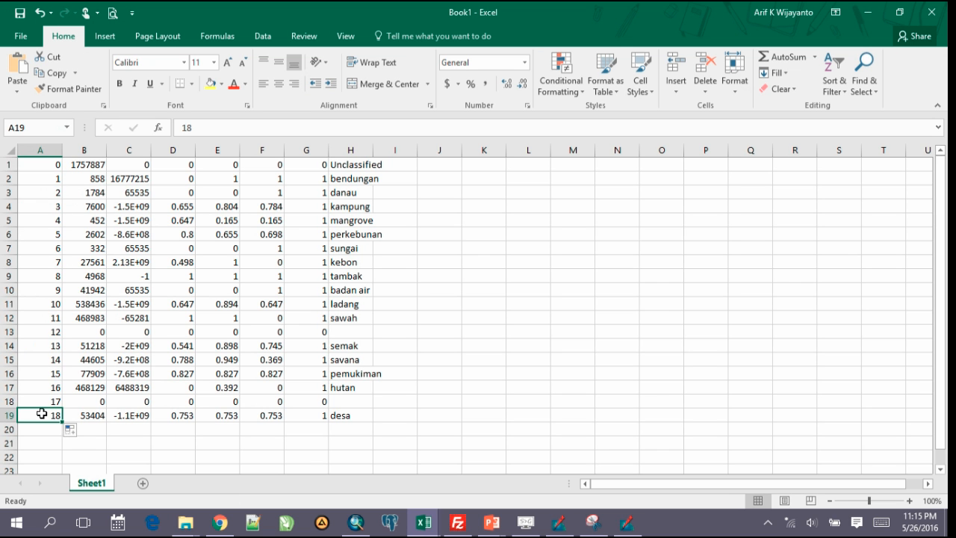
left_click(299, 350)
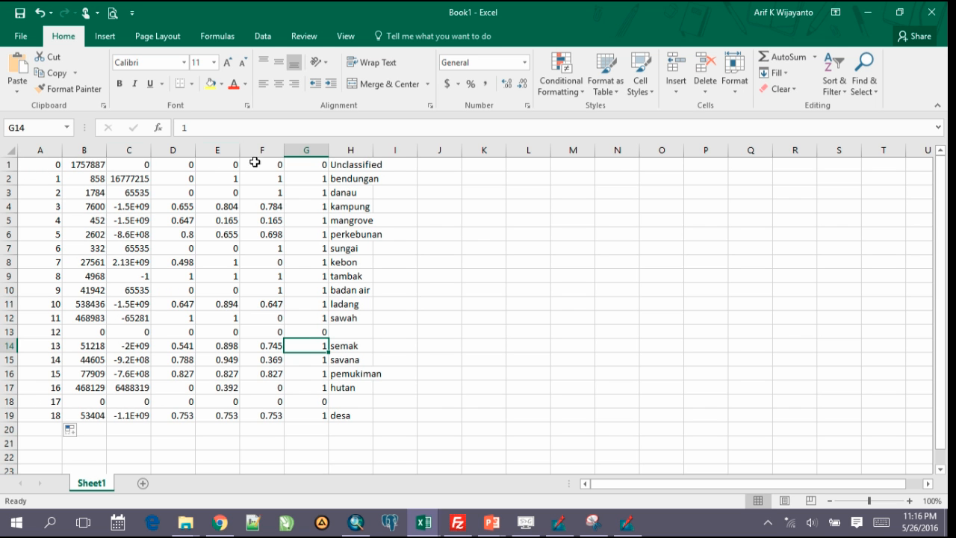
left_click(351, 163)
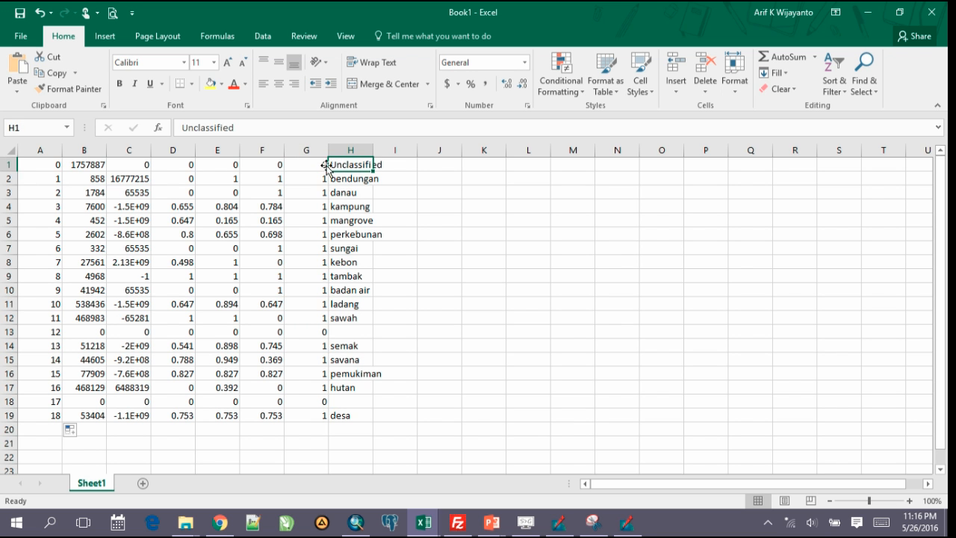
left_click(9, 165)
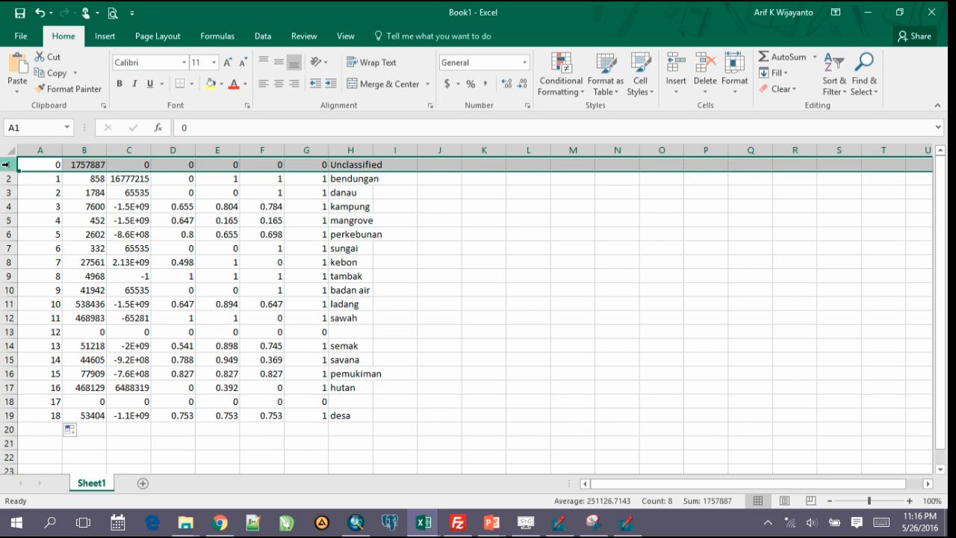
left_click(9, 331, "ctrl")
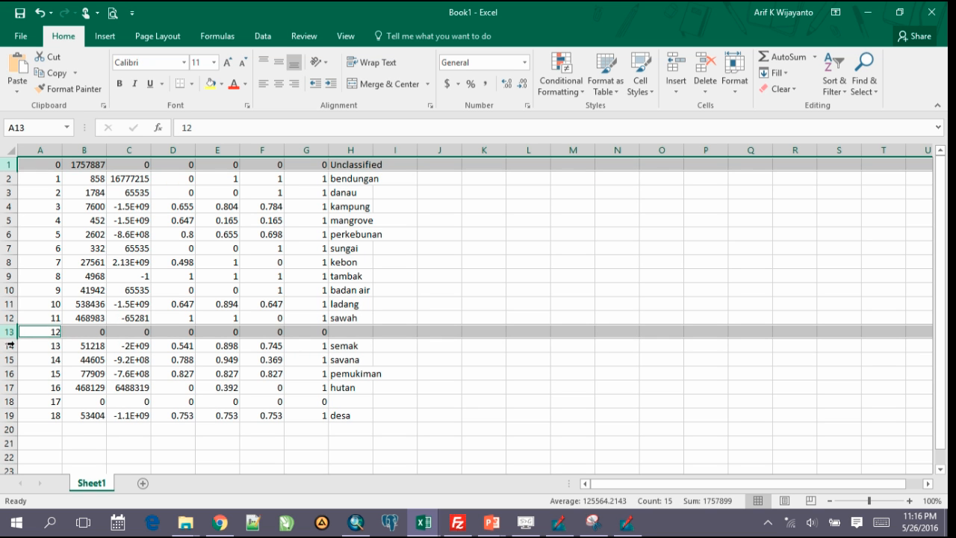
left_click(7, 401, "ctrl")
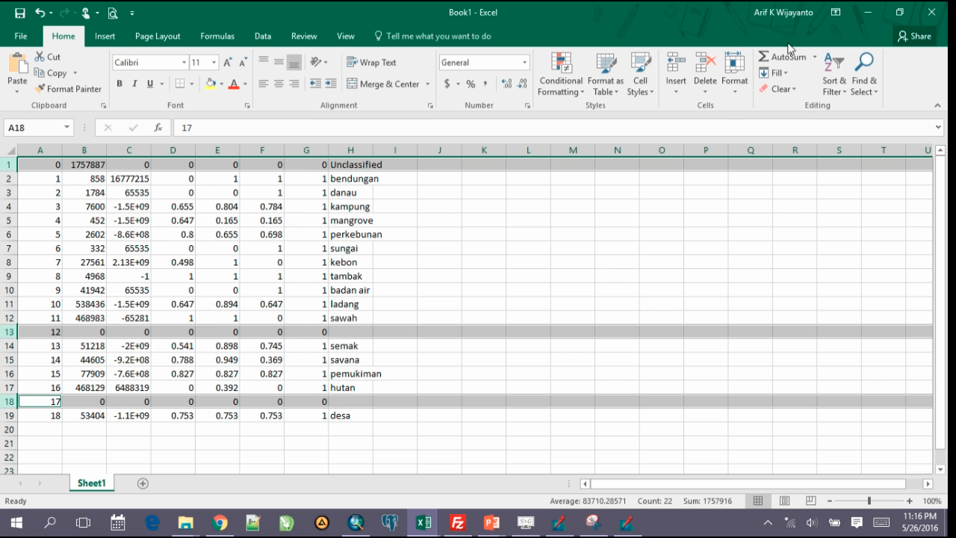
left_click(706, 82)
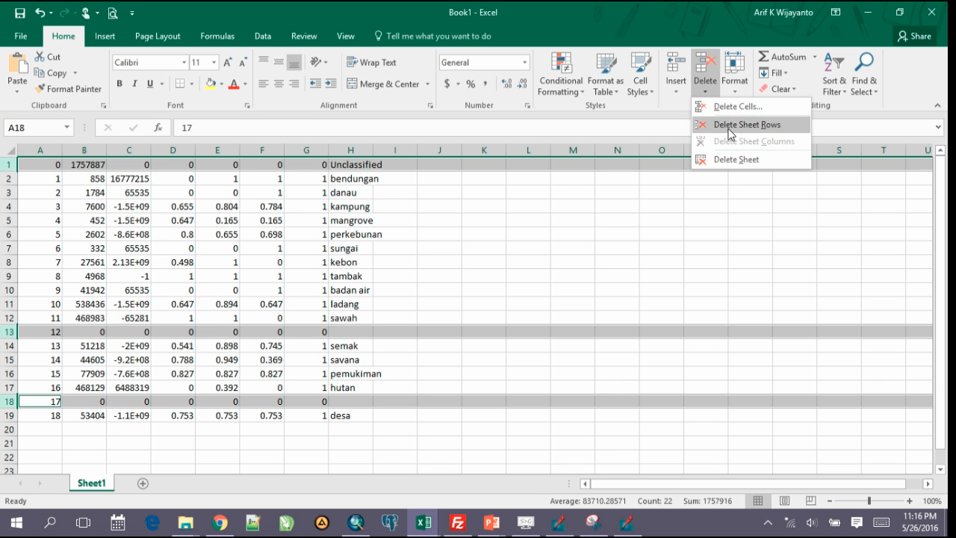
left_click(730, 125)
left_click(136, 364)
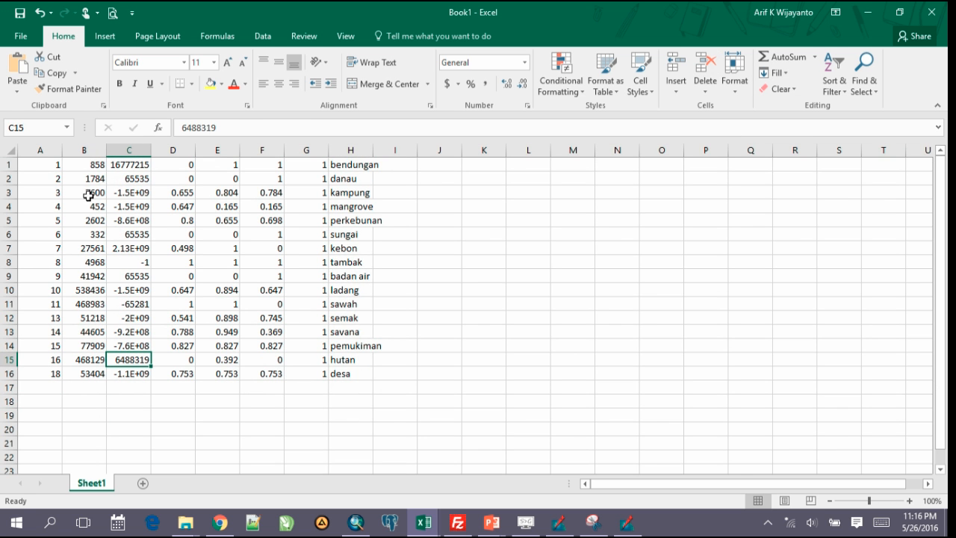
Delete columns B to G between the class numbers and names, and widen the class name column to fit its text
left_click_drag(85, 162, 298, 156)
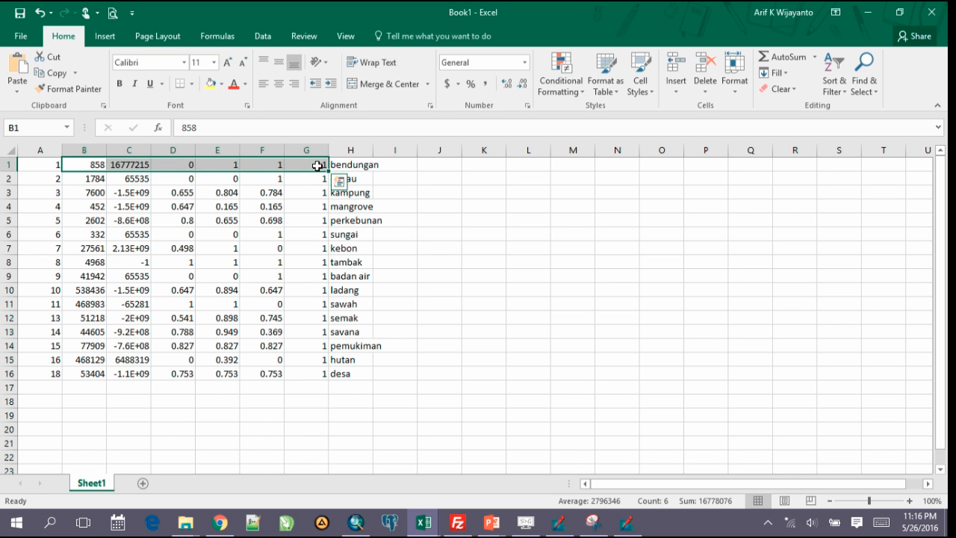
left_click(708, 95)
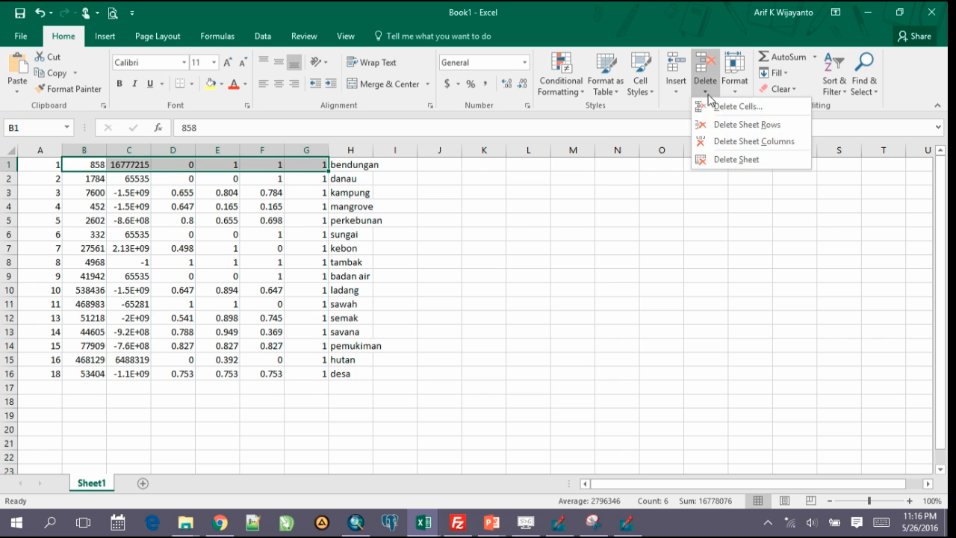
left_click(740, 141)
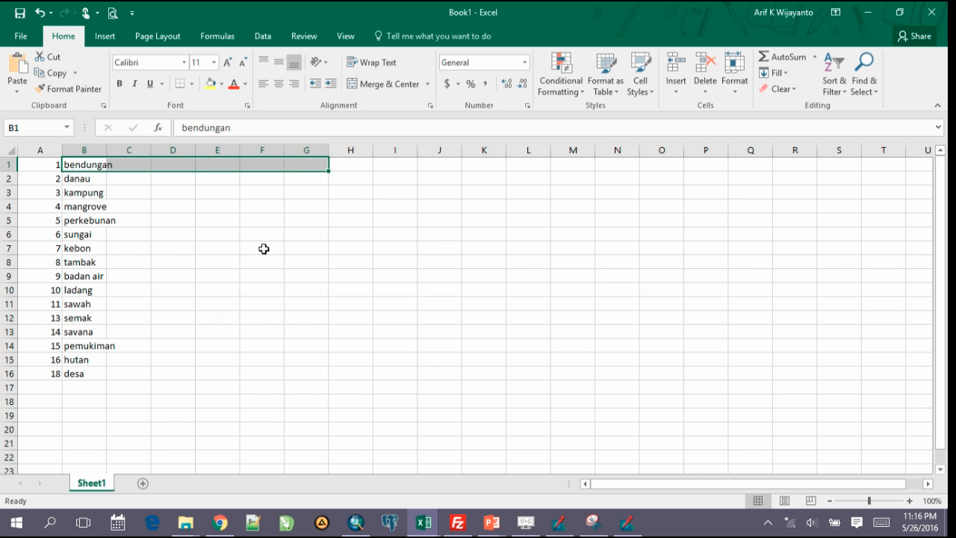
left_click(79, 249)
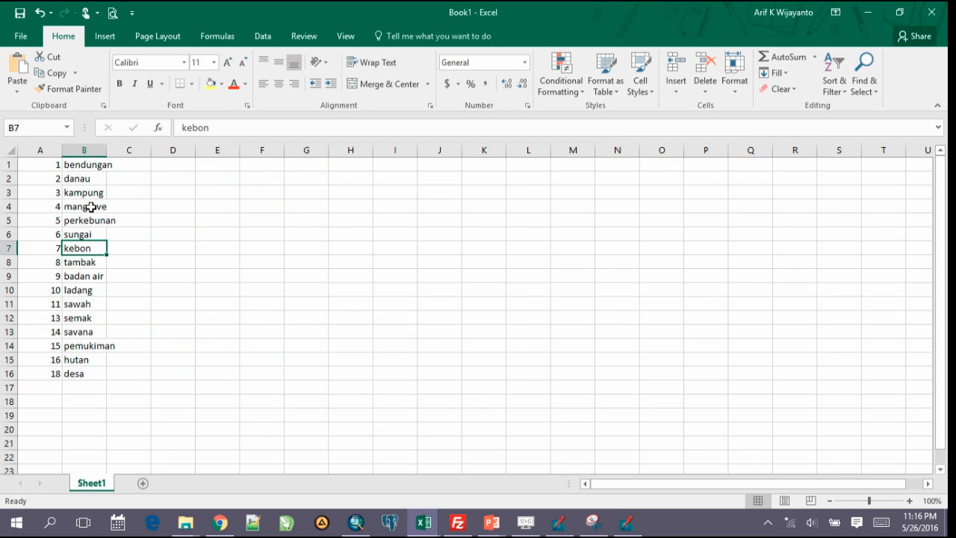
left_click_drag(109, 151, 119, 150)
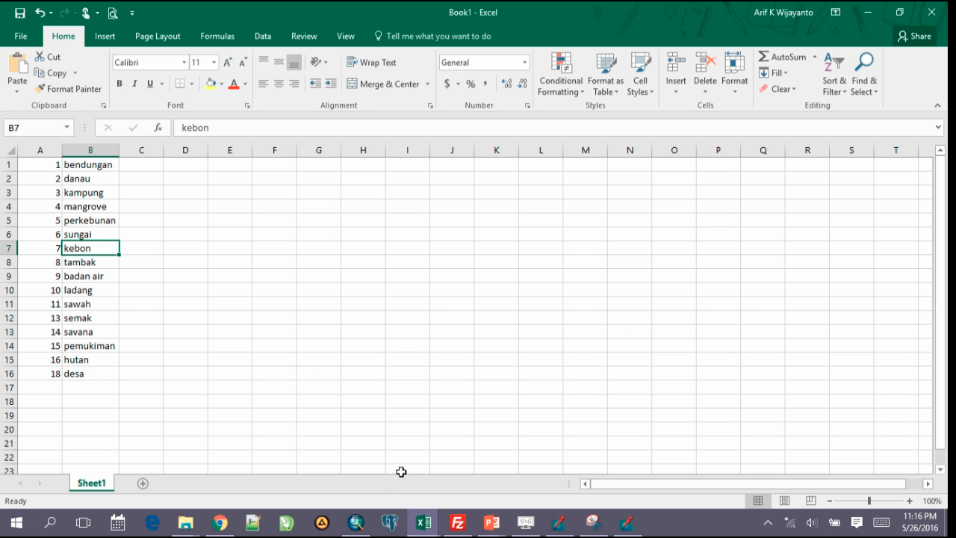
Switch to ArcMap and open the attribute table of the field-check layer
mouse_move(362, 529)
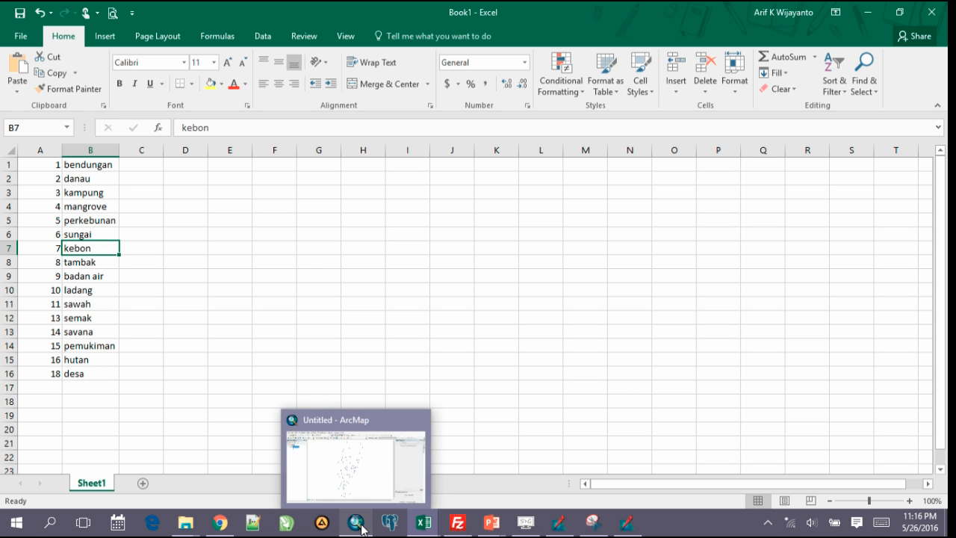
left_click(356, 523)
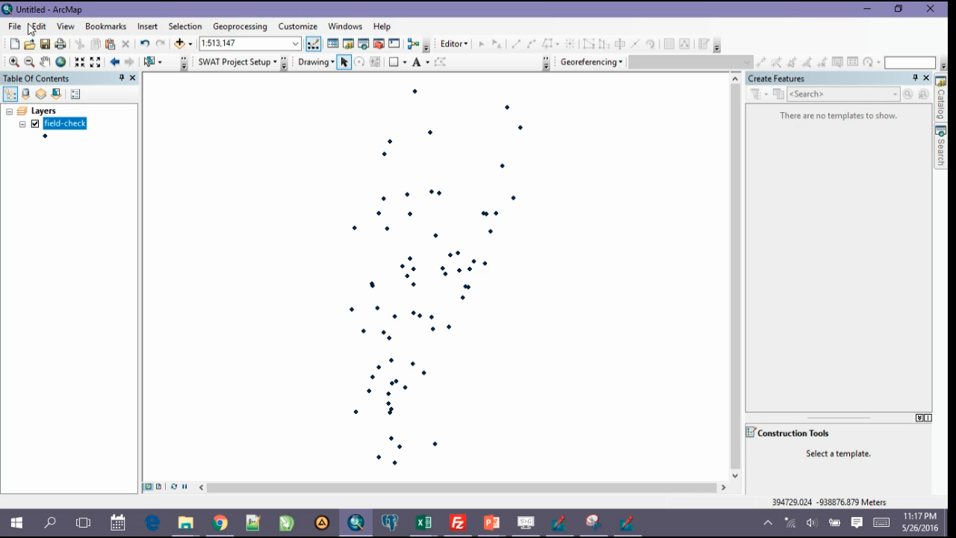
right_click(74, 129)
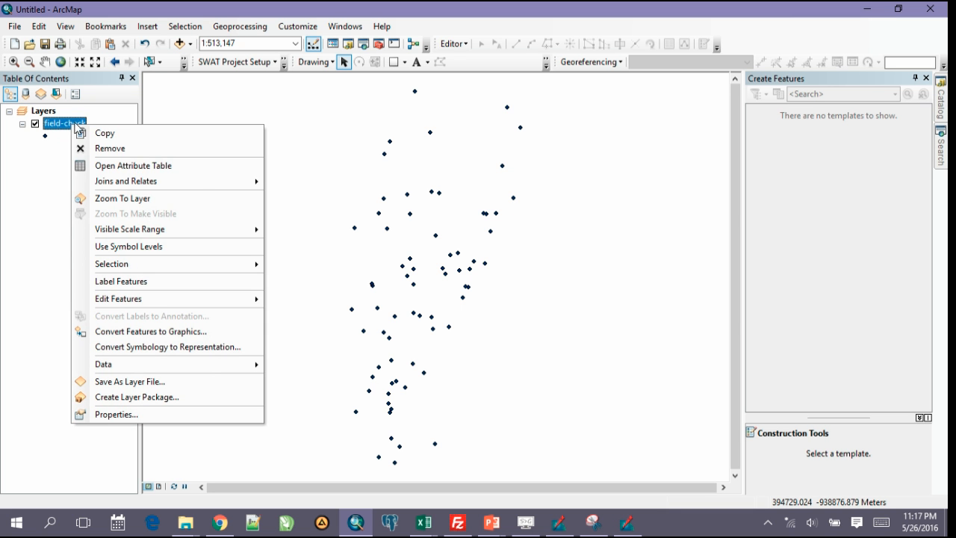
left_click(122, 165)
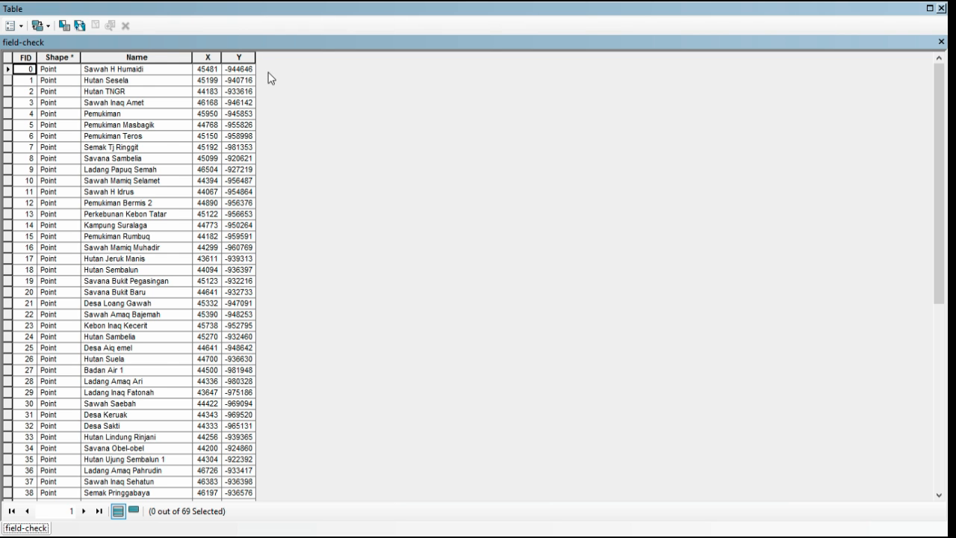
Add a Short Integer field named kode to the field-check attribute table
left_click(23, 26)
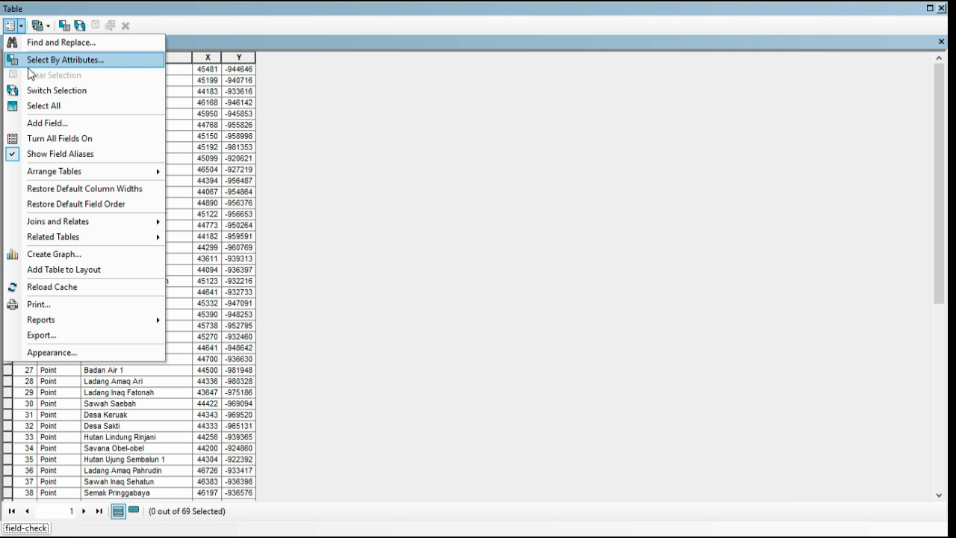
left_click(39, 124)
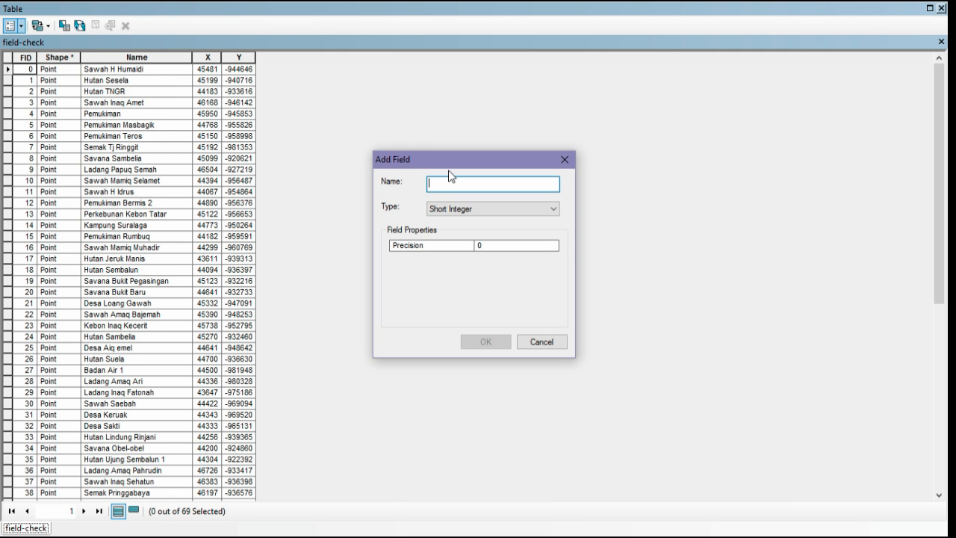
type("kode")
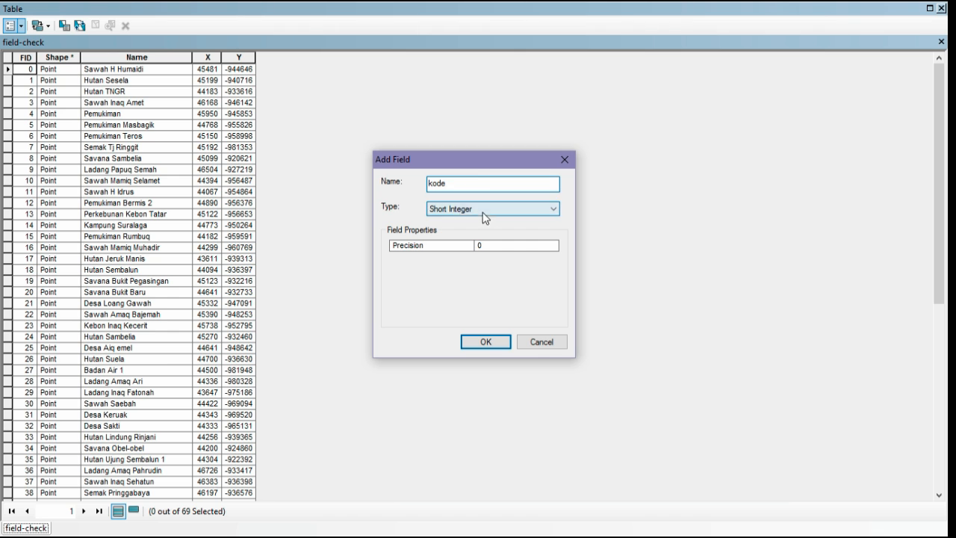
left_click(499, 342)
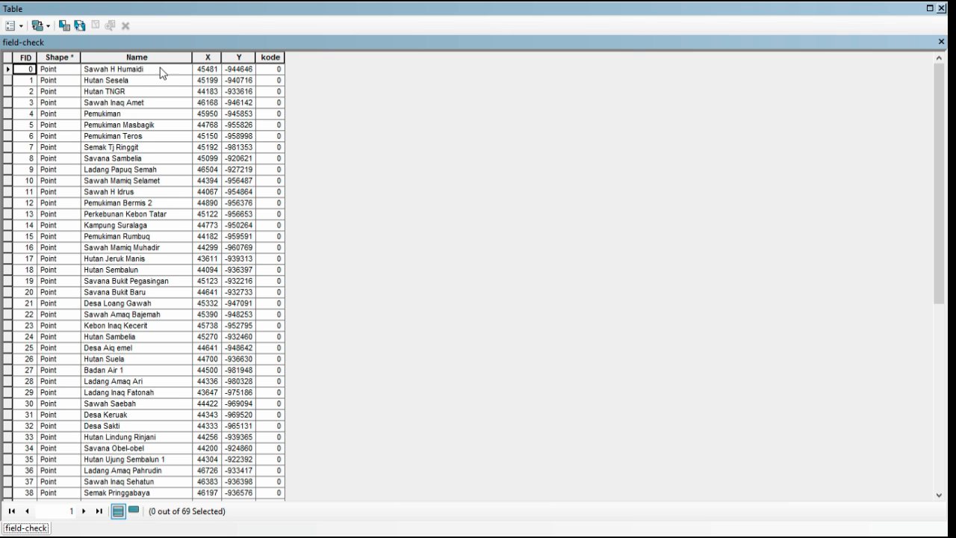
Sort the field-check table by the Name field in ascending order
left_click(115, 58)
right_click(116, 59)
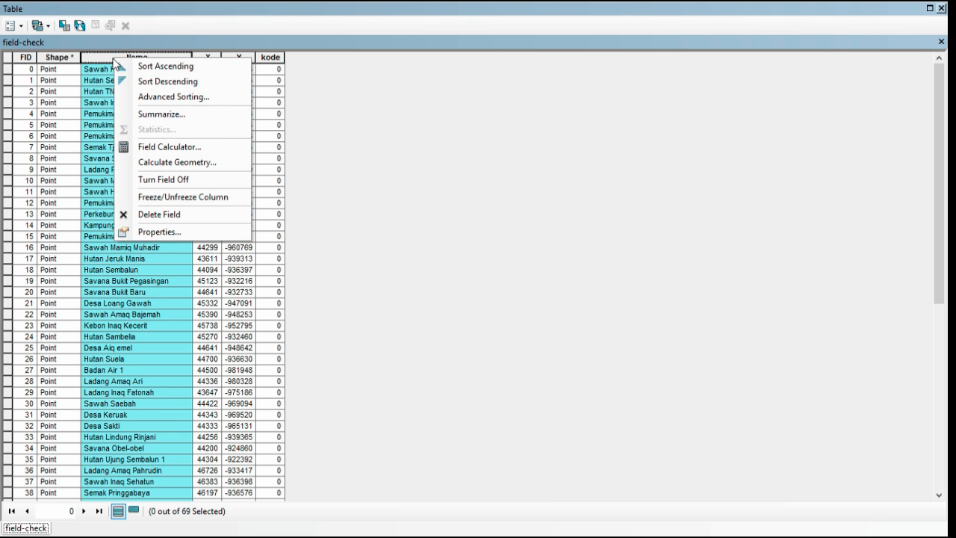
left_click(102, 61)
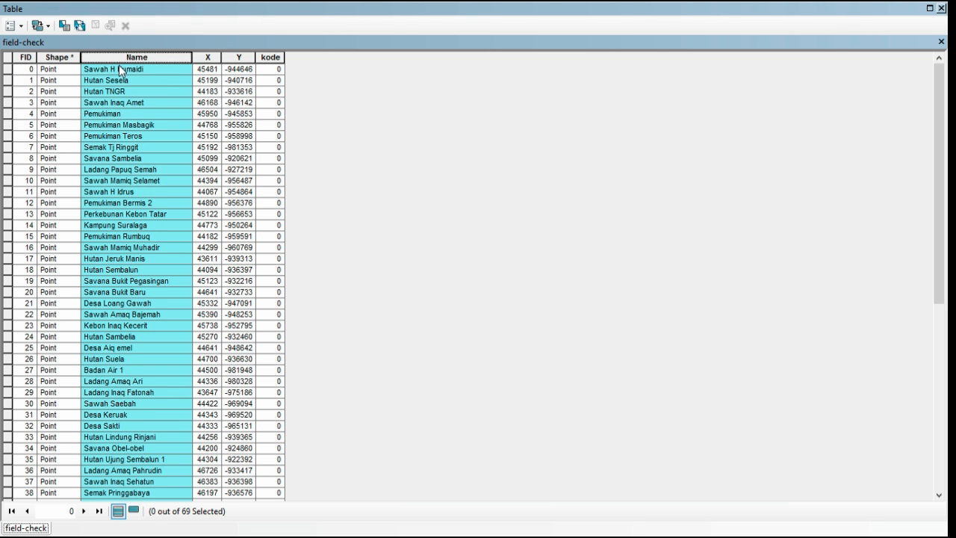
right_click(129, 63)
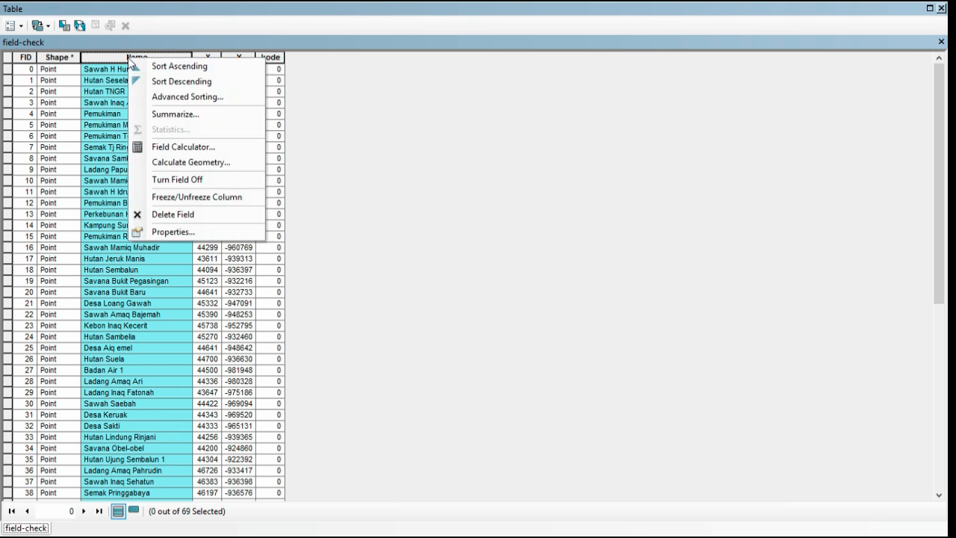
left_click(176, 65)
left_click(133, 76)
left_click(138, 70)
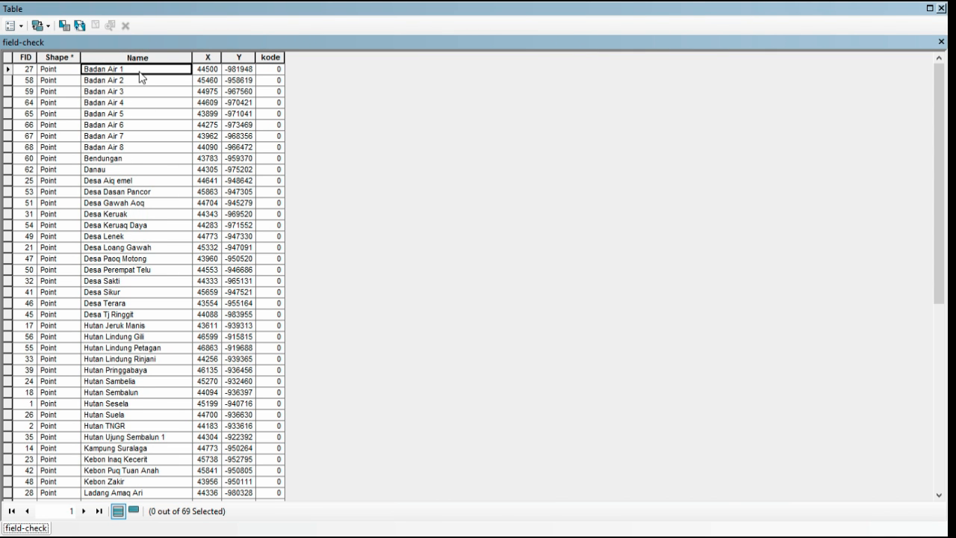
left_click(278, 69)
left_click(275, 82)
left_click(275, 122)
left_click(277, 71)
left_click(273, 101)
left_click(277, 69)
left_click(277, 80)
left_click(277, 70)
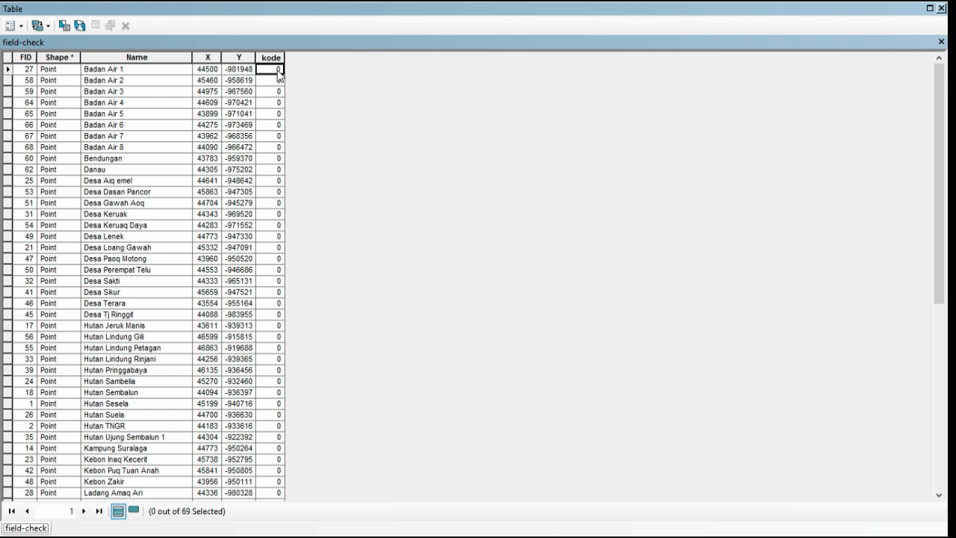
Close the attribute table, start an edit session and reopen the field-check attribute table
left_click(942, 9)
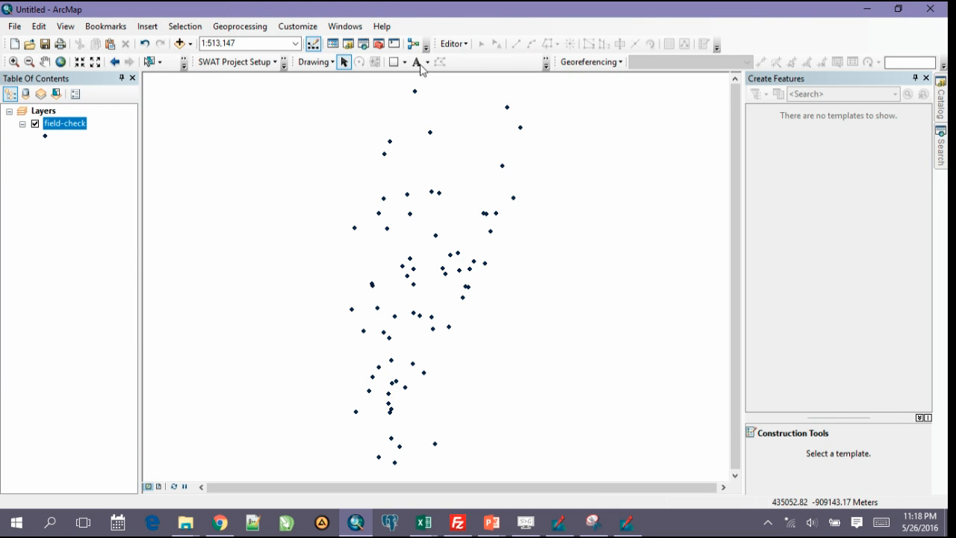
left_click(456, 43)
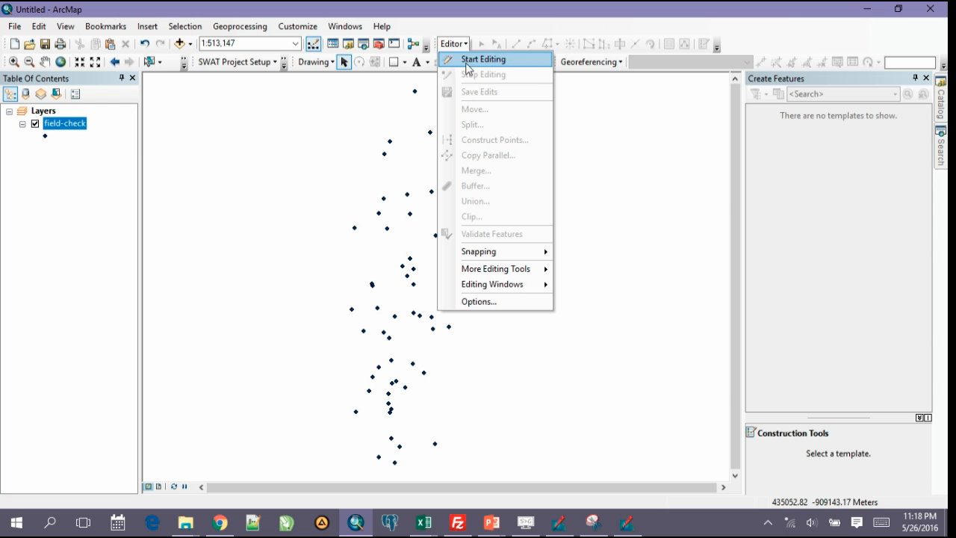
left_click(467, 60)
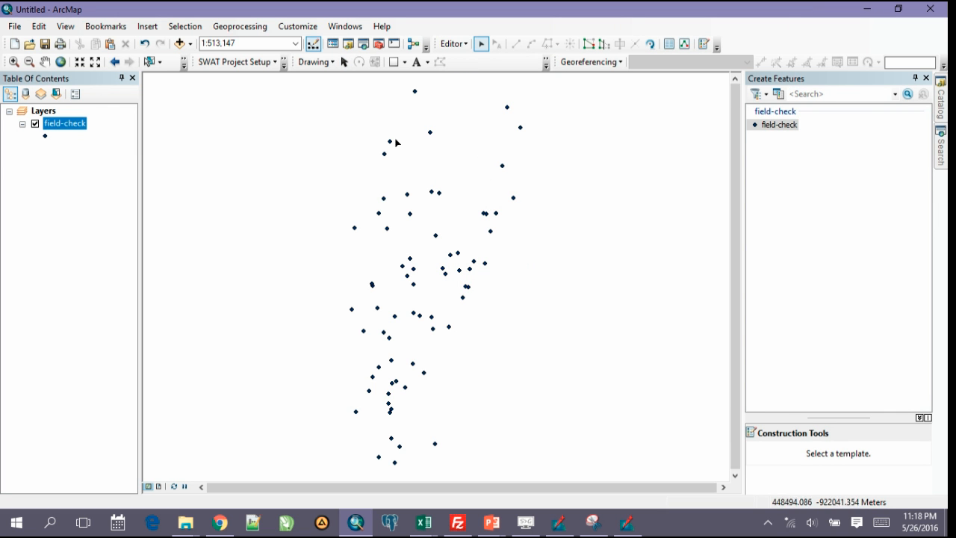
left_click(454, 43)
left_click(453, 45)
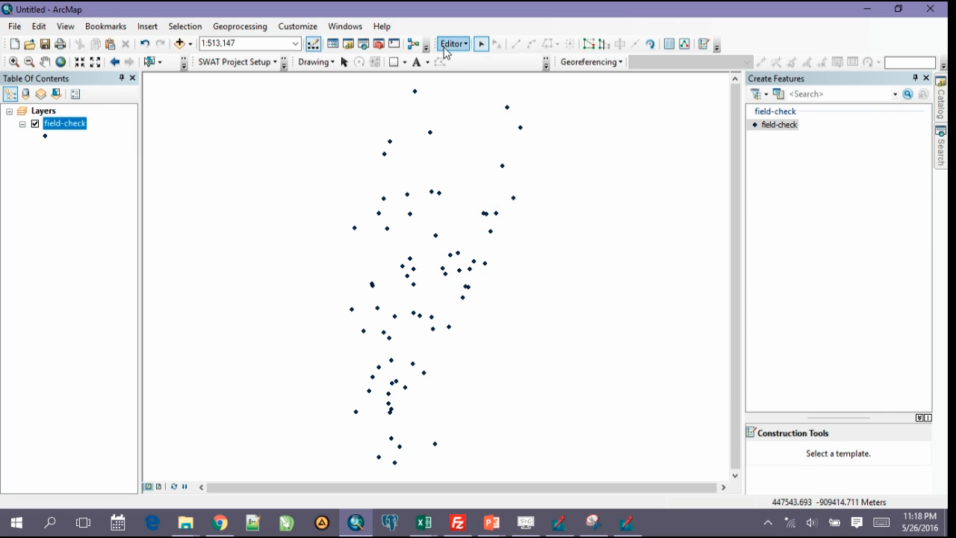
right_click(80, 128)
left_click(111, 166)
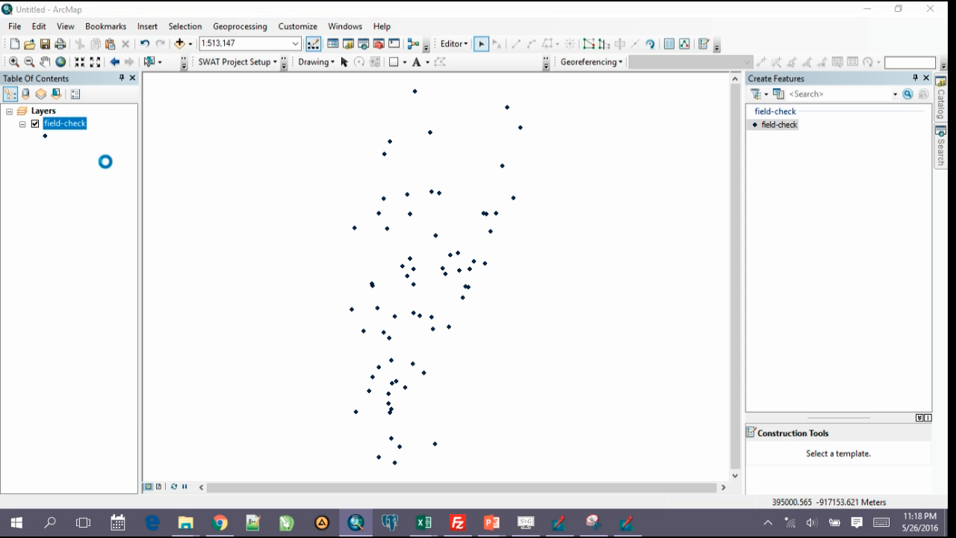
Open the kode cell of the Badan Air 1 record for editing
left_click(279, 69)
left_click(277, 91)
left_click(278, 70)
left_click(277, 91)
left_click(275, 58)
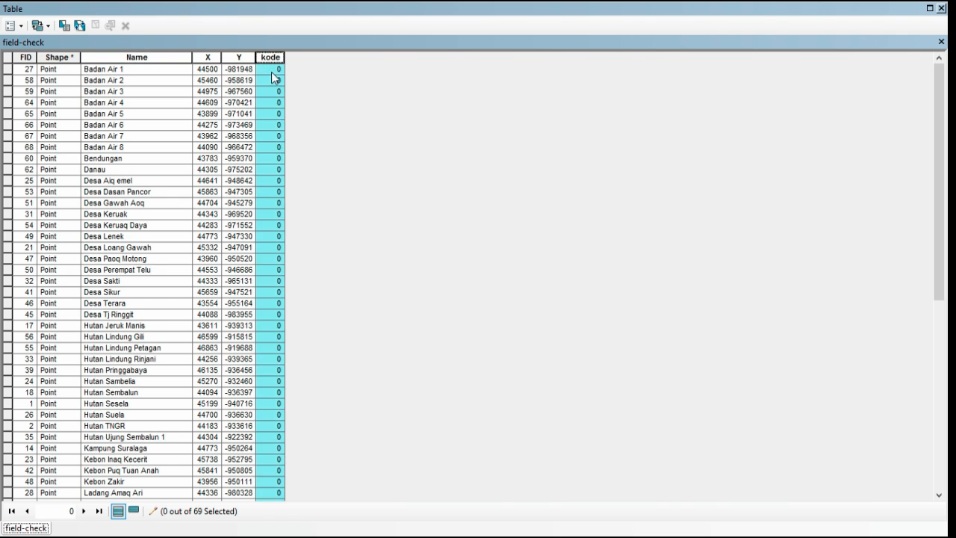
left_click(278, 69)
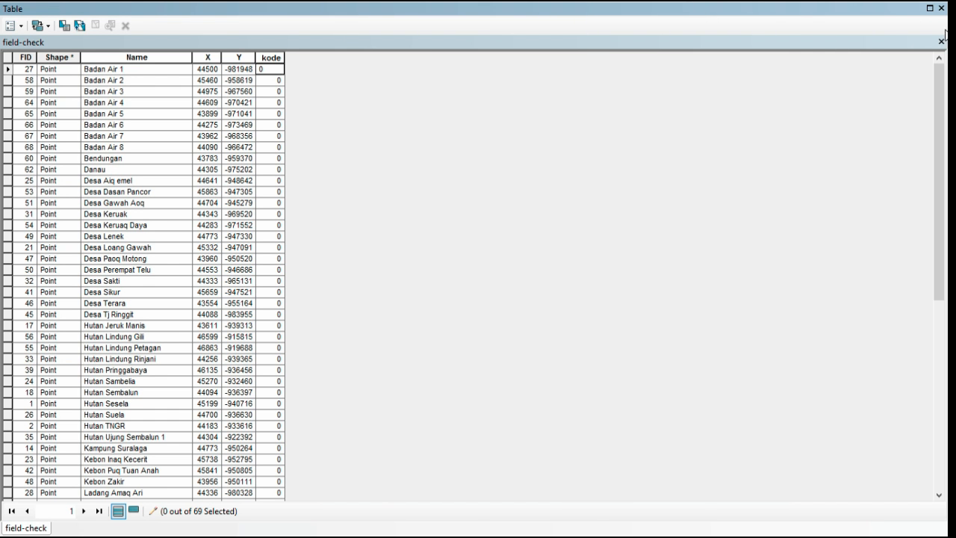
left_click_drag(911, 11, 846, 38)
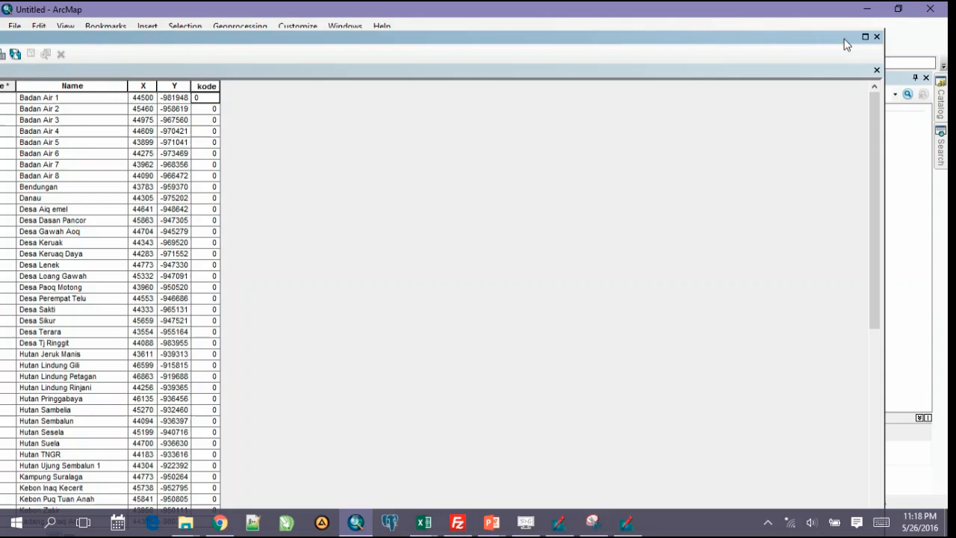
left_click_drag(888, 88, 257, 90)
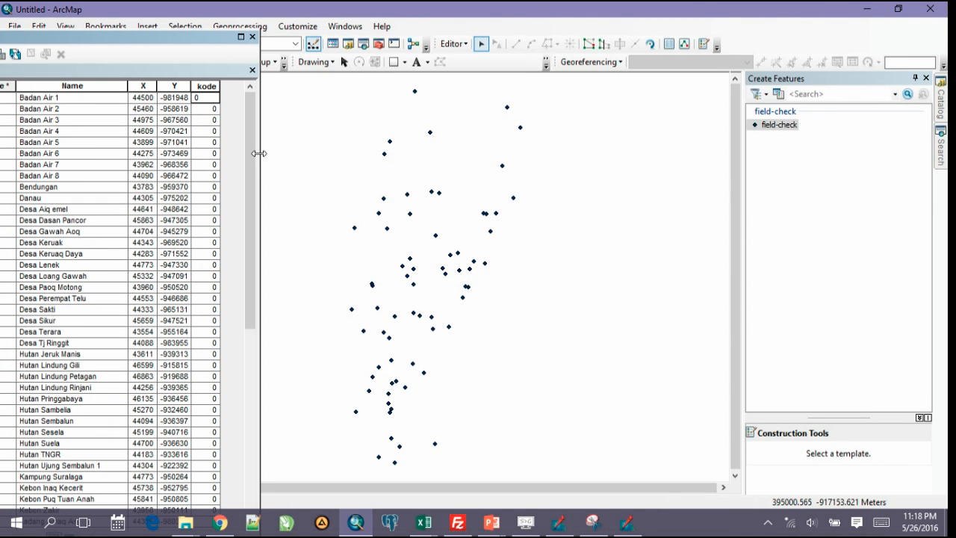
left_click_drag(174, 47, 613, 18)
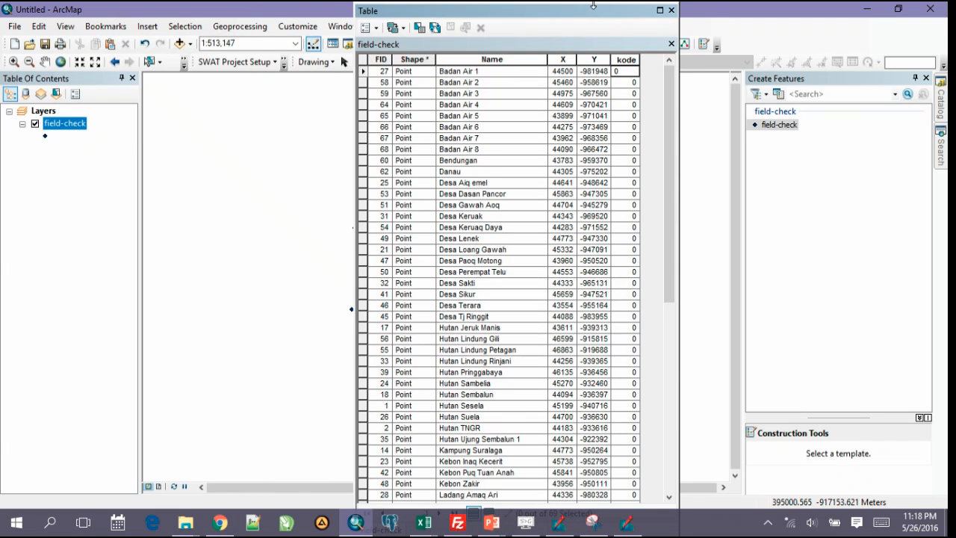
key("alt+Tab")
key("alt+Tab")
left_click(661, 10)
Look up the class code for badan air in the Excel code list and return to the field-check table in ArcMap
left_click(272, 92)
left_click(277, 69)
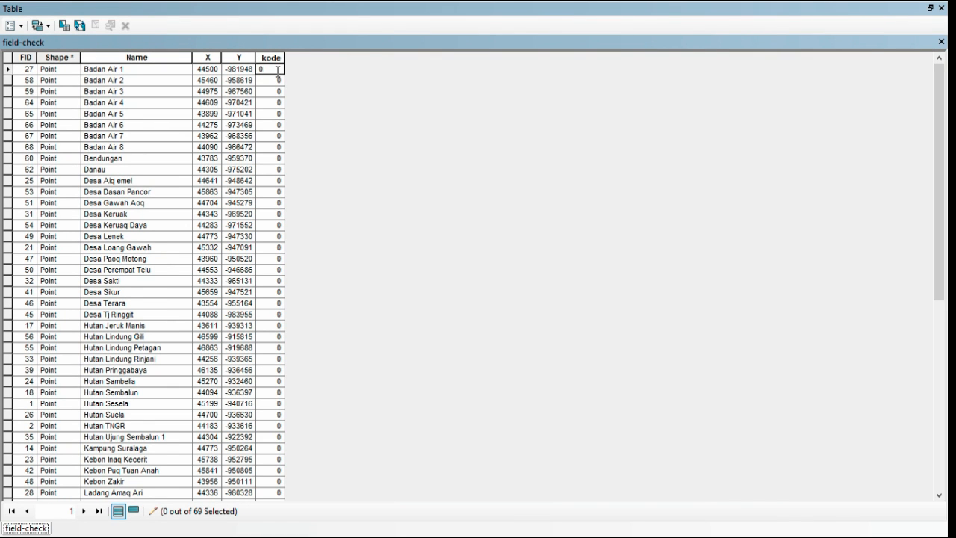
left_click(276, 80)
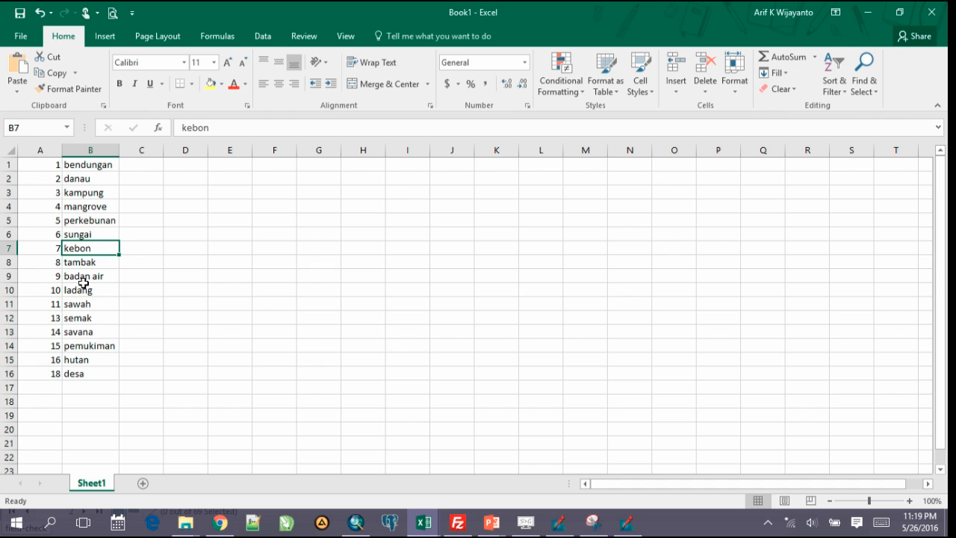
left_click(88, 275)
key("alt+Tab")
left_click(264, 70)
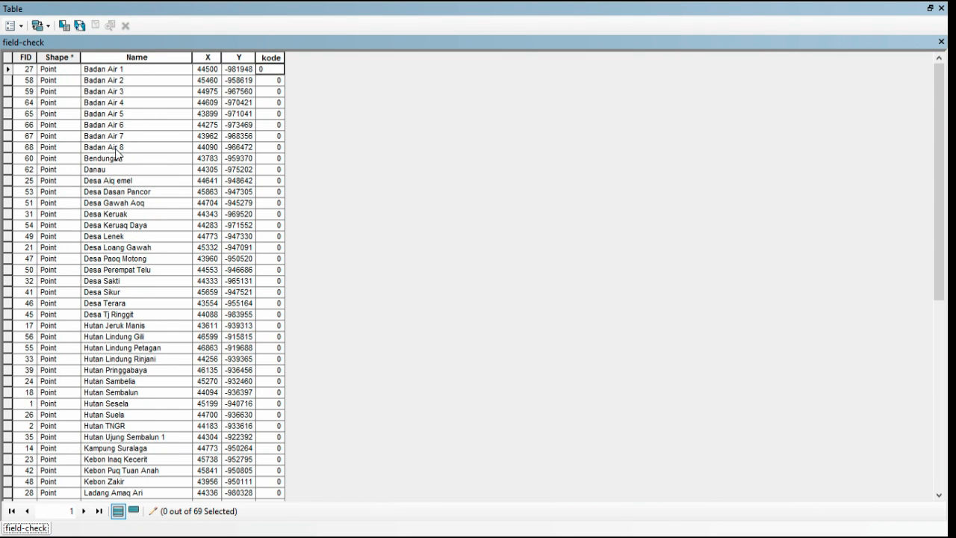
Select all Badan Air records in the field-check table by attributes, using a LIKE query on the Name field
left_click(21, 26)
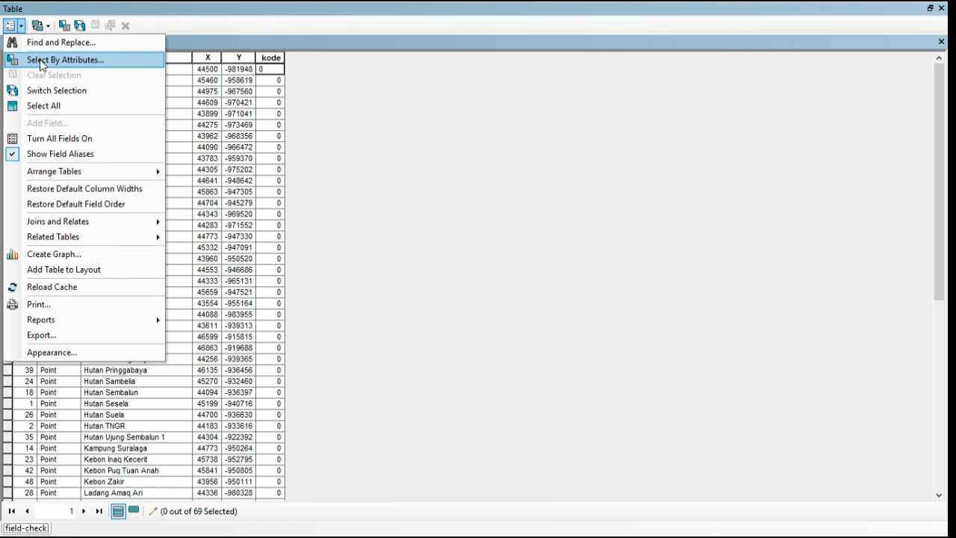
left_click(64, 58)
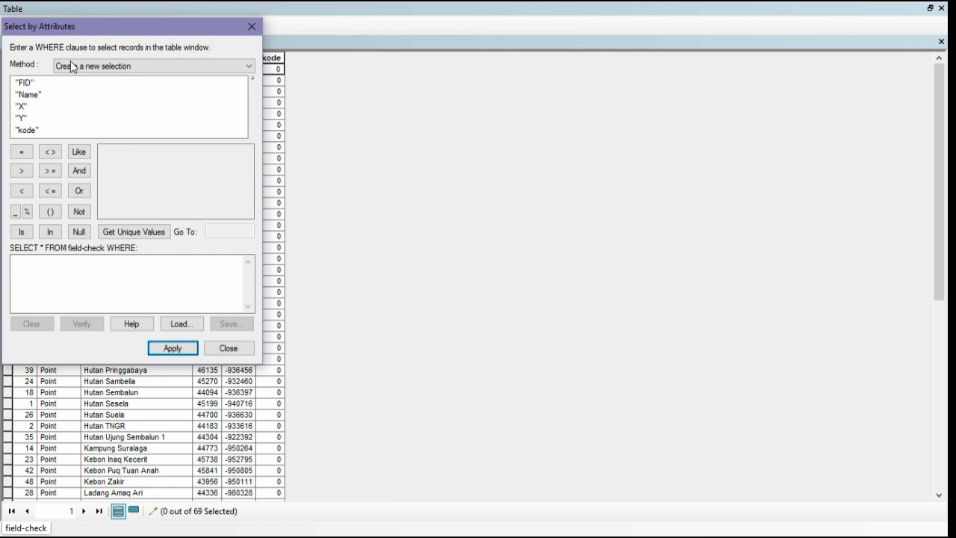
left_click_drag(88, 25, 349, 11)
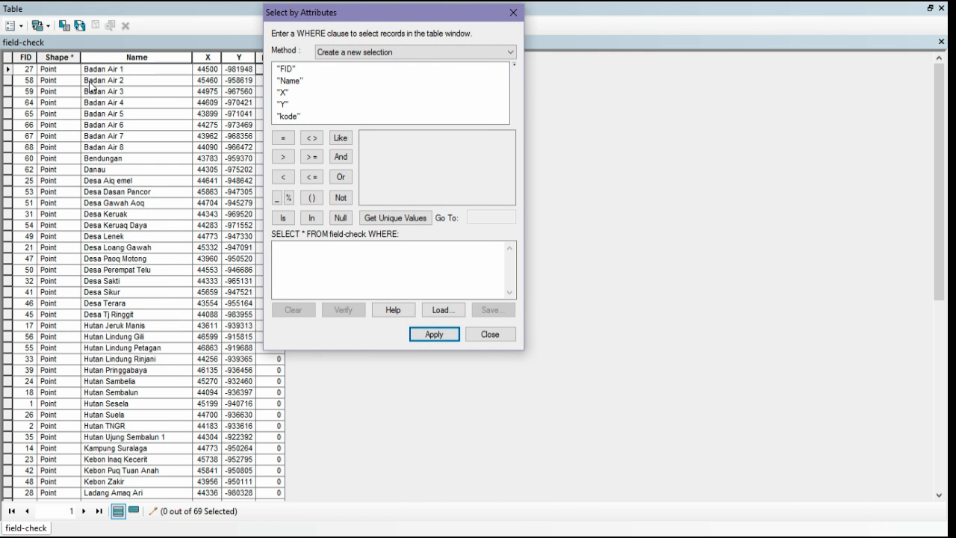
double_click(290, 80)
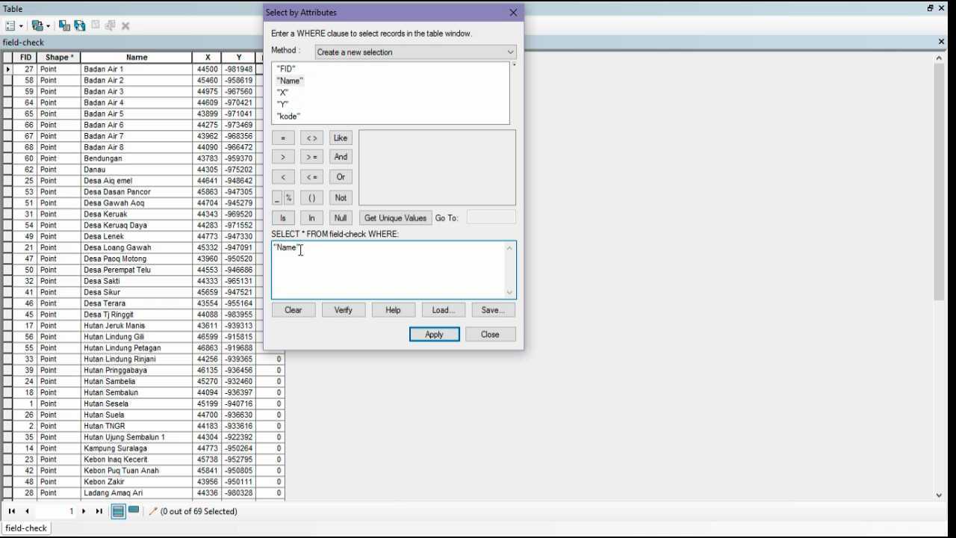
left_click(283, 139)
left_click(392, 218)
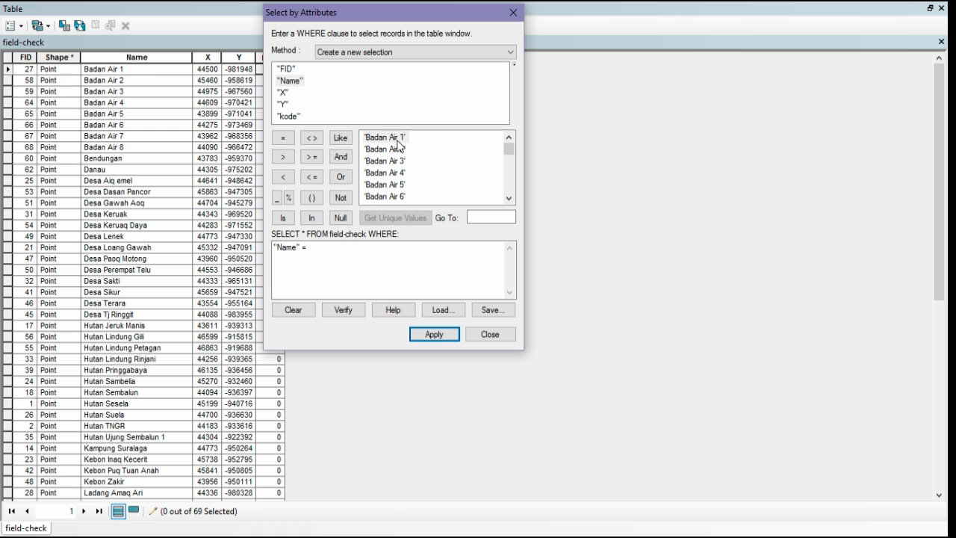
left_click(313, 248)
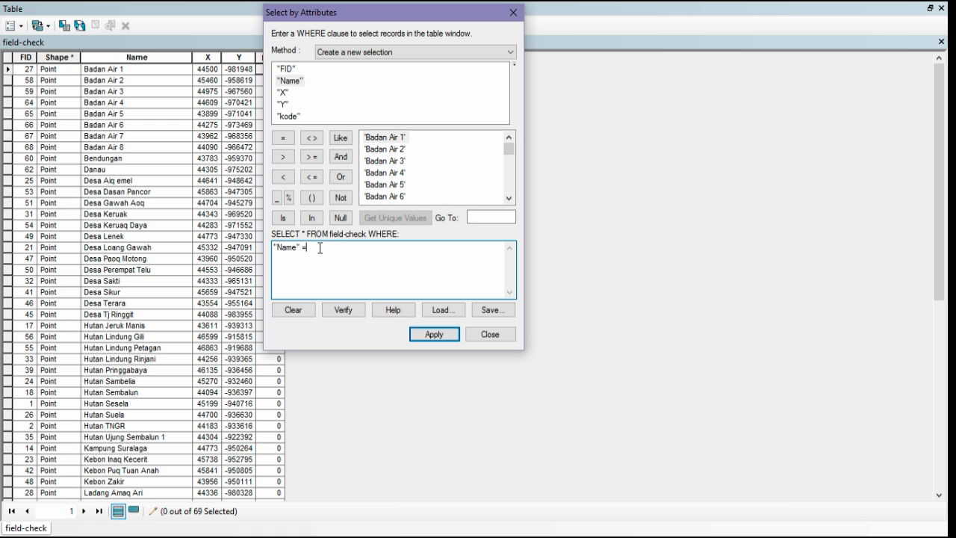
left_click(341, 138)
left_click(433, 335)
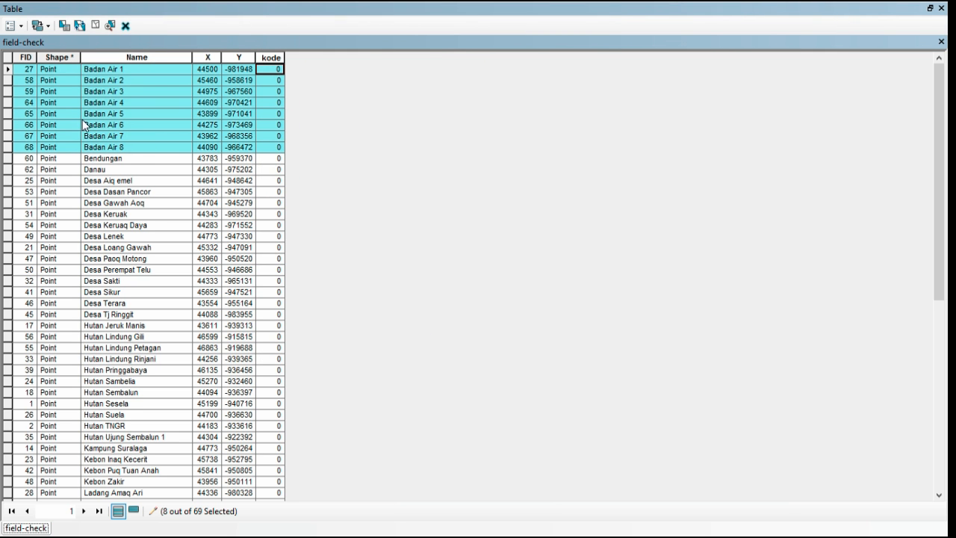
Calculate the kode field as 9 for the selected Badan Air records with the Field Calculator
right_click(273, 59)
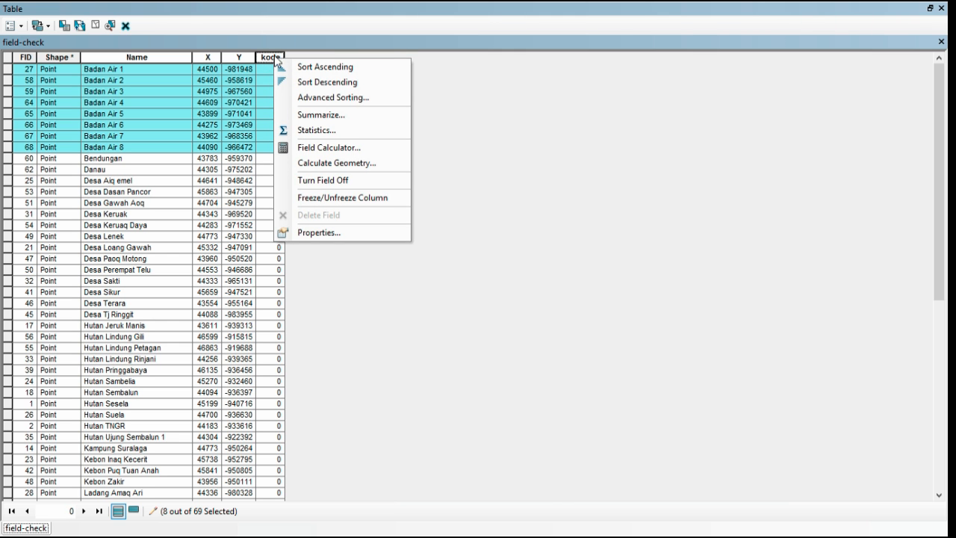
left_click(323, 147)
left_click(373, 290)
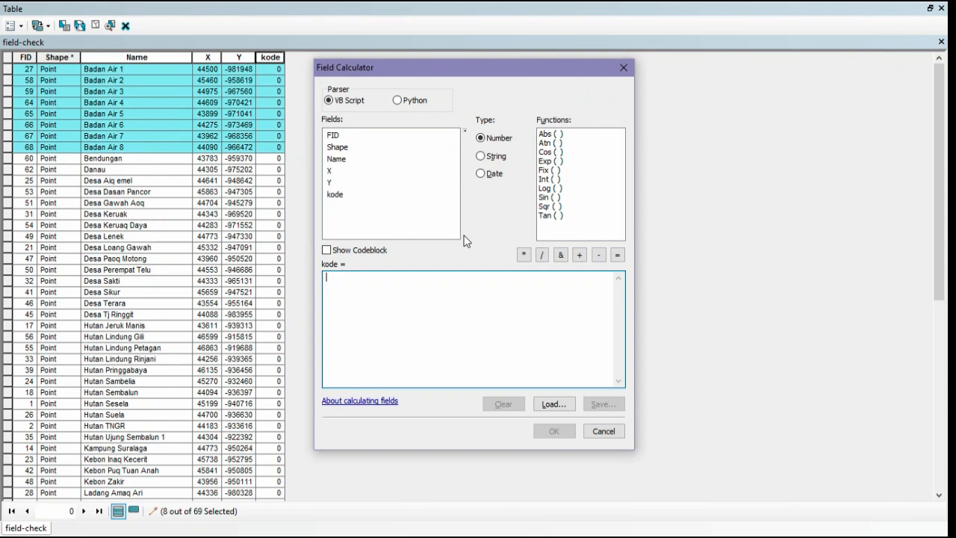
type("9")
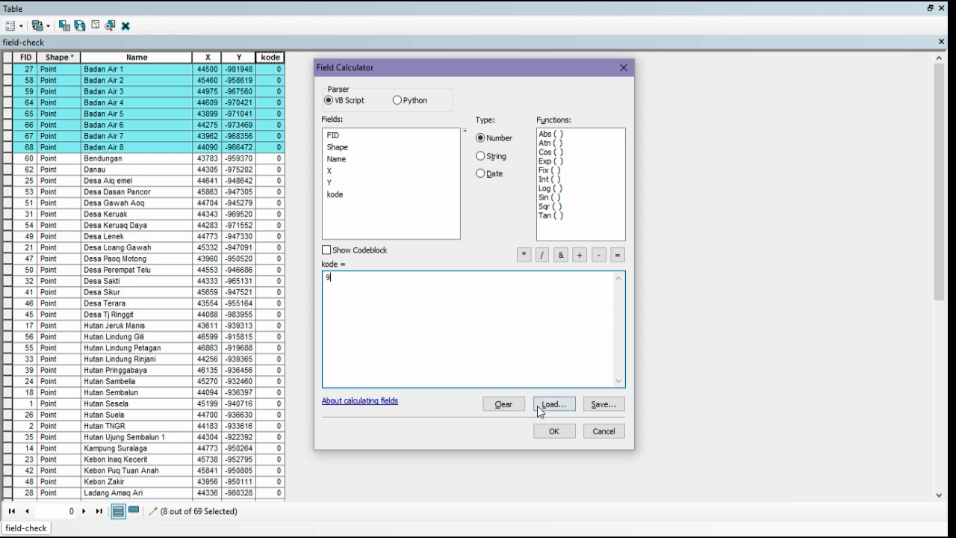
left_click(553, 432)
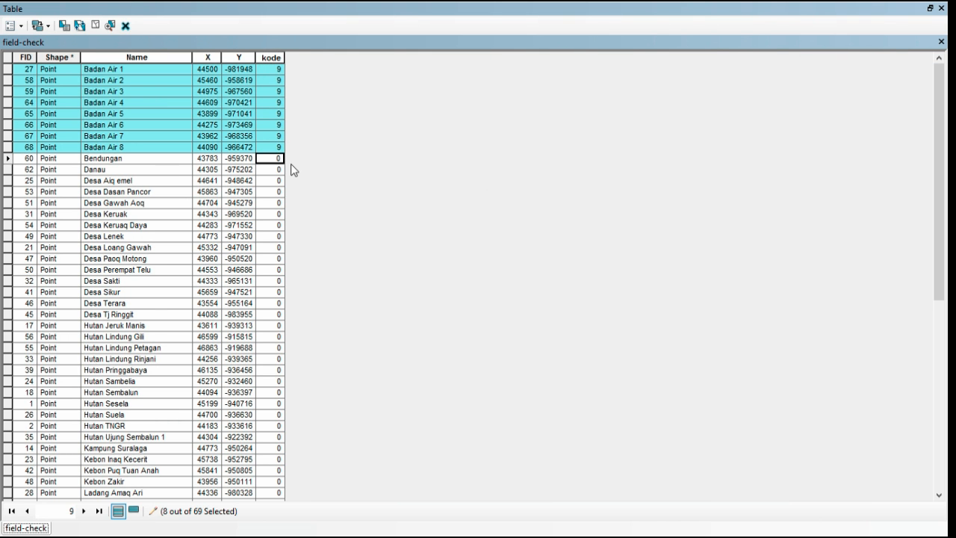
Check the codes in the Excel list and set kode to 1 for Bendungan and 2 for Danau in the field-check table
key("alt+Tab")
key("alt+Tab")
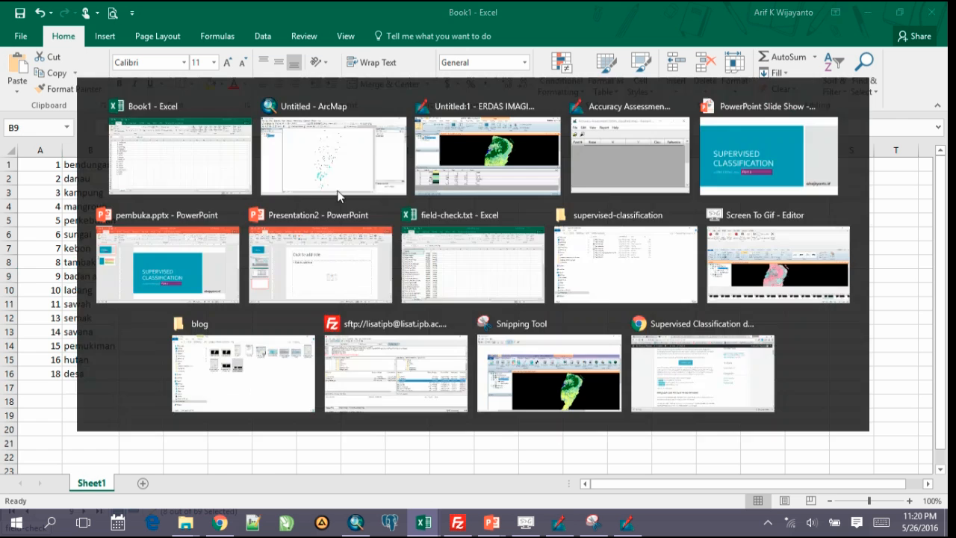
left_click(278, 158)
type("1")
key("Return")
key("alt+Tab")
key("alt+Tab")
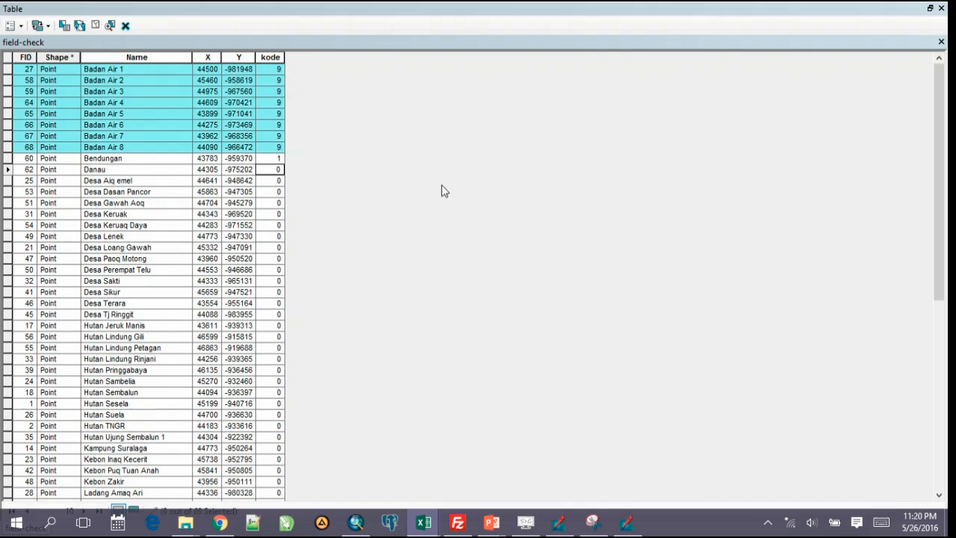
left_click(278, 169)
key("BackSpace")
type("2")
key("Return")
Look up the desa code in the Excel list and set kode to 18 for every Desa record, from Desa Aiq emel to Desa Tj Ringgit
key("alt+Tab")
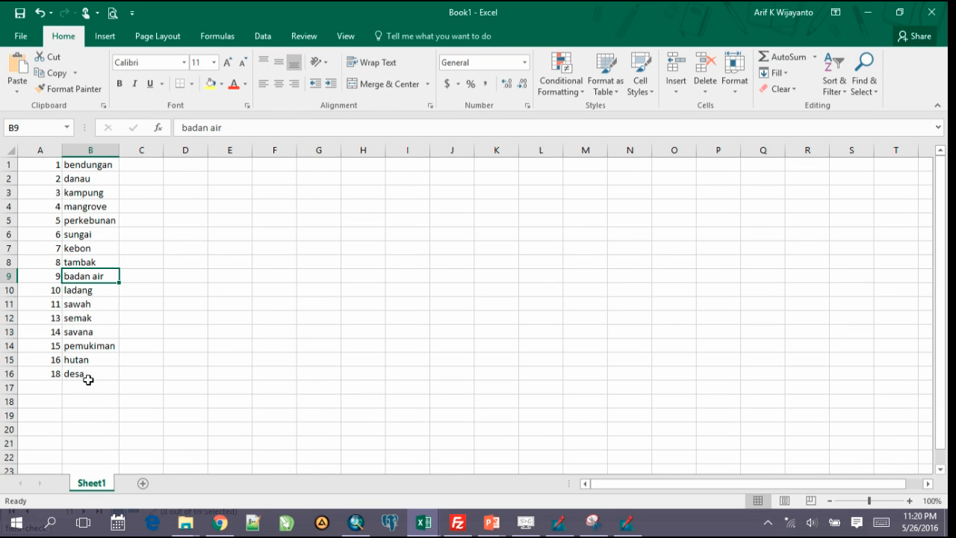
key("alt+Tab")
type("18")
key("Return")
type("18")
key("Return")
type("18")
key("Return")
type("18")
key("Return")
type("18")
key("Return")
type("18")
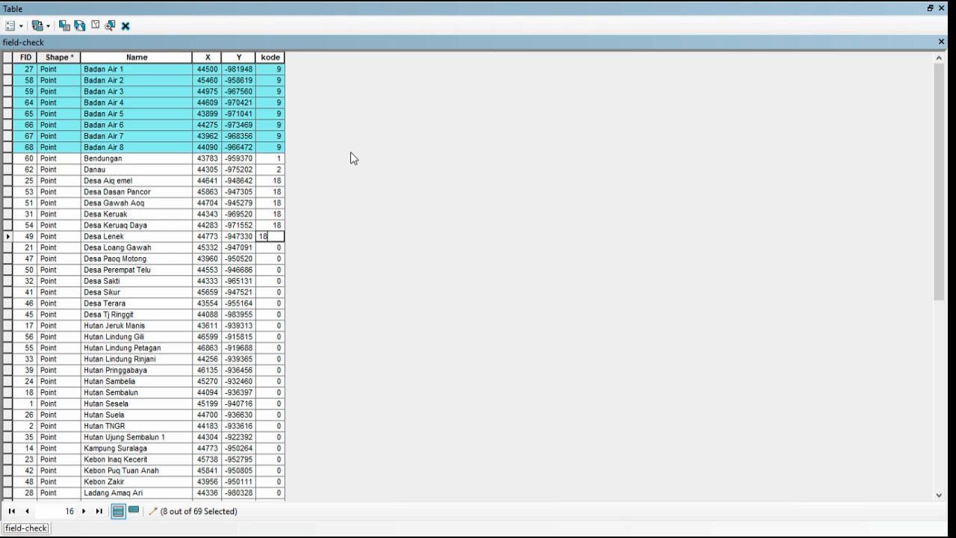
key("Return")
type("18")
key("Return")
type("18")
key("Return")
type("18")
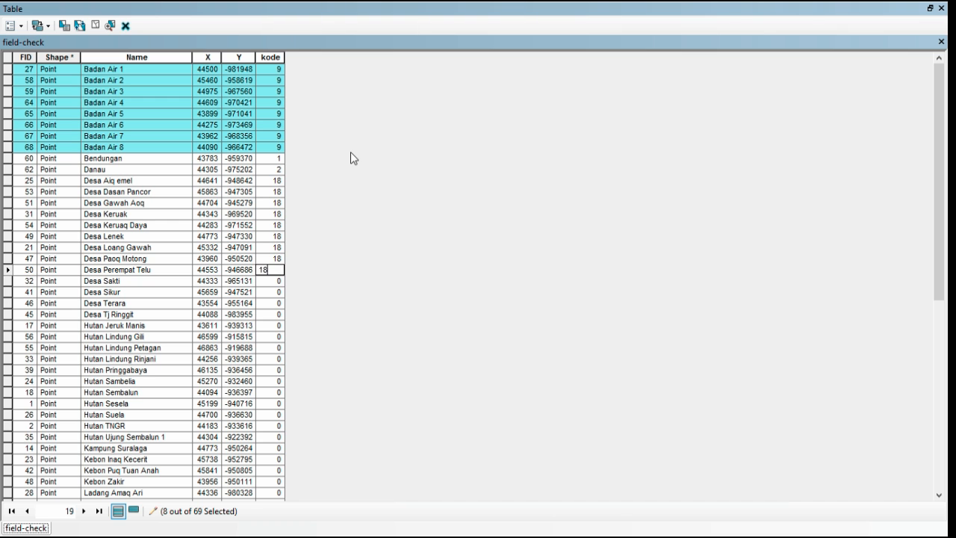
key("Return")
type("18")
key("Return")
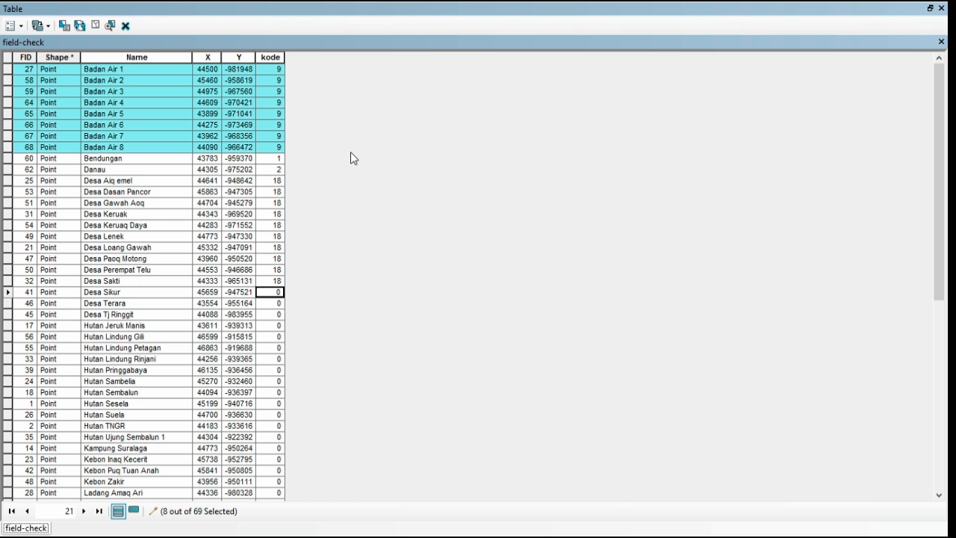
type("18")
key("Return")
type("18")
key("Return")
type("18")
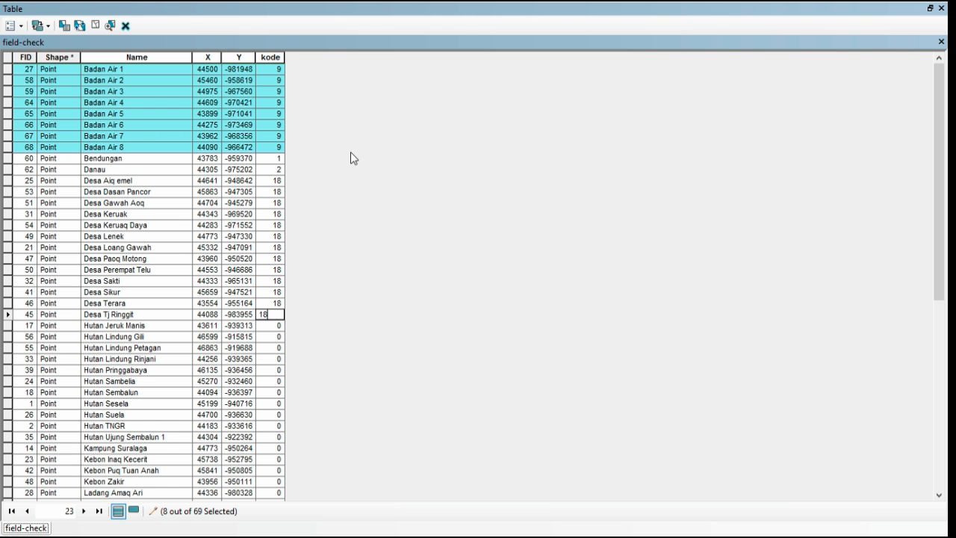
key("Return")
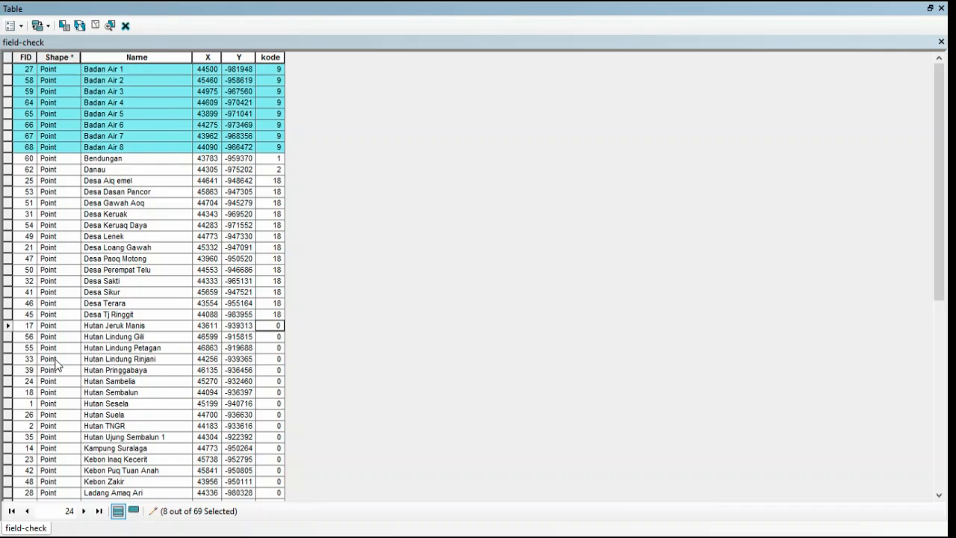
Set kode to 16 for every Hutan record, from Hutan Jeruk Manis to Hutan Ujung Sembalun 1
left_click(278, 326)
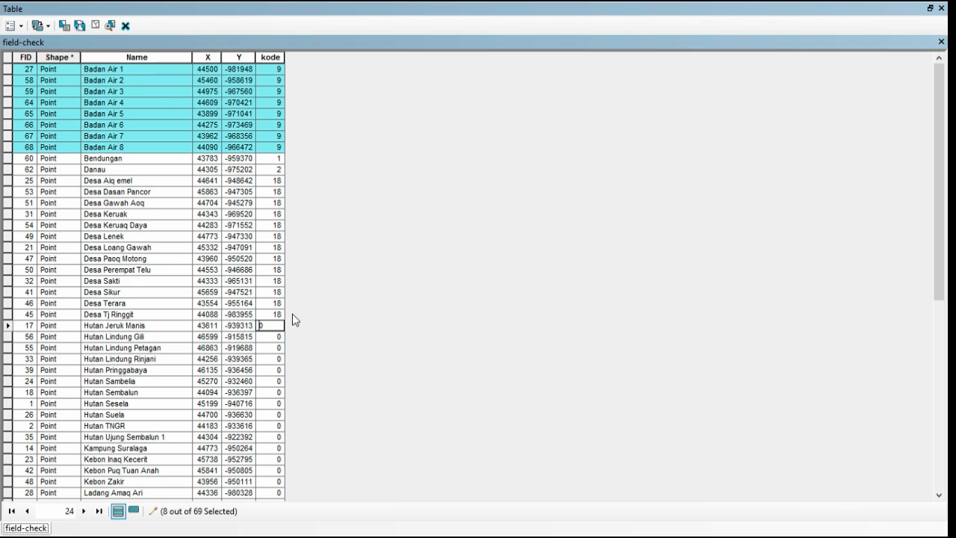
type("16")
key("Return")
type("16")
key("Return")
type("16")
key("Return")
type("16")
key("Return")
type("16")
key("Return")
type("1")
key("Return")
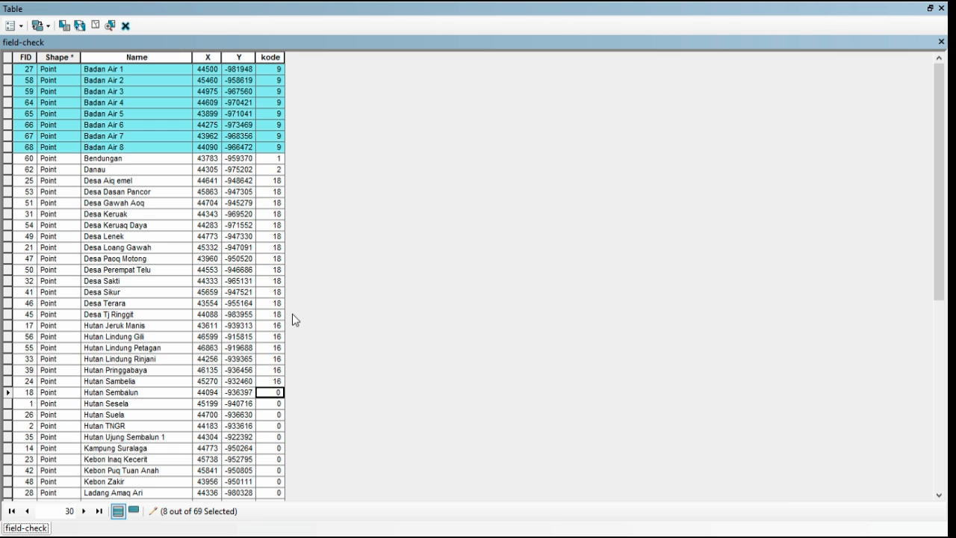
type("16")
key("Return")
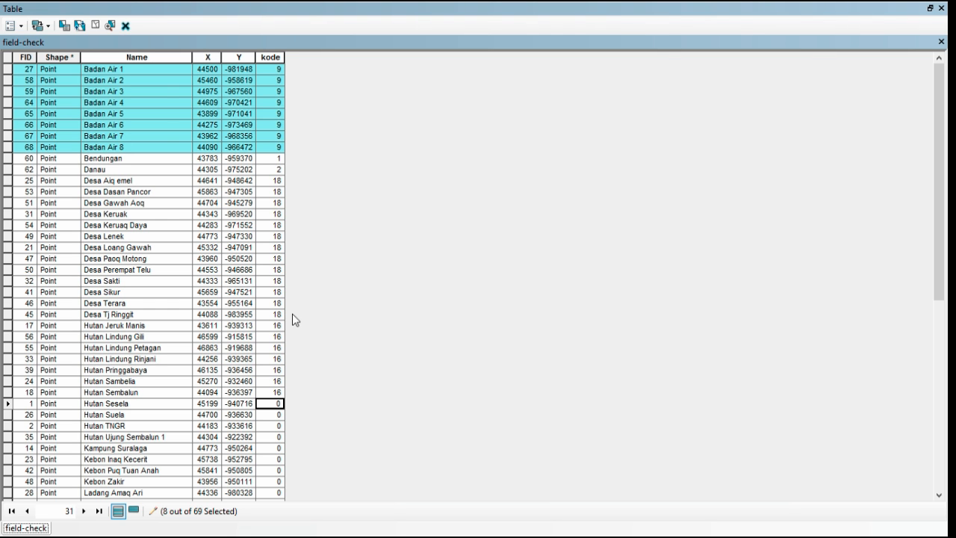
type("16")
key("Return")
type("16")
key("Return")
type("16")
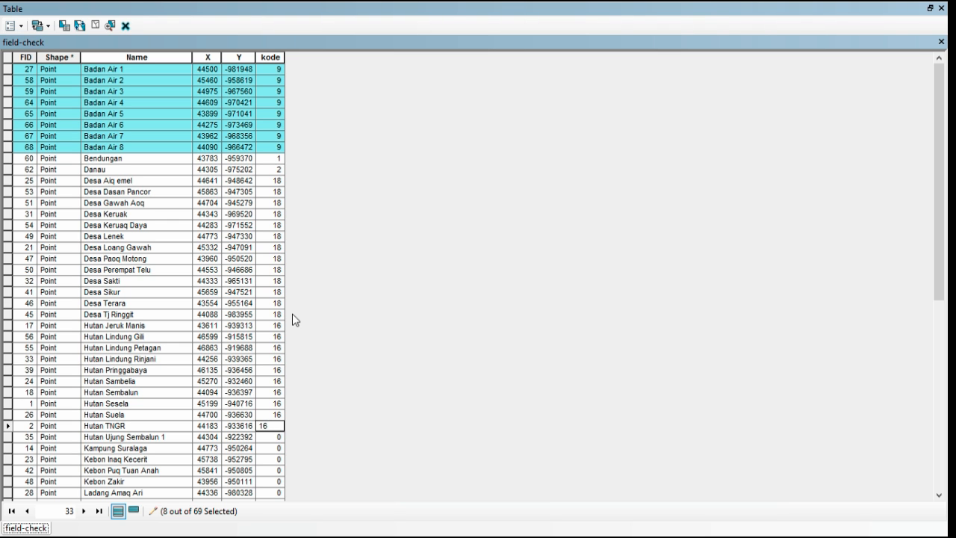
key("Return")
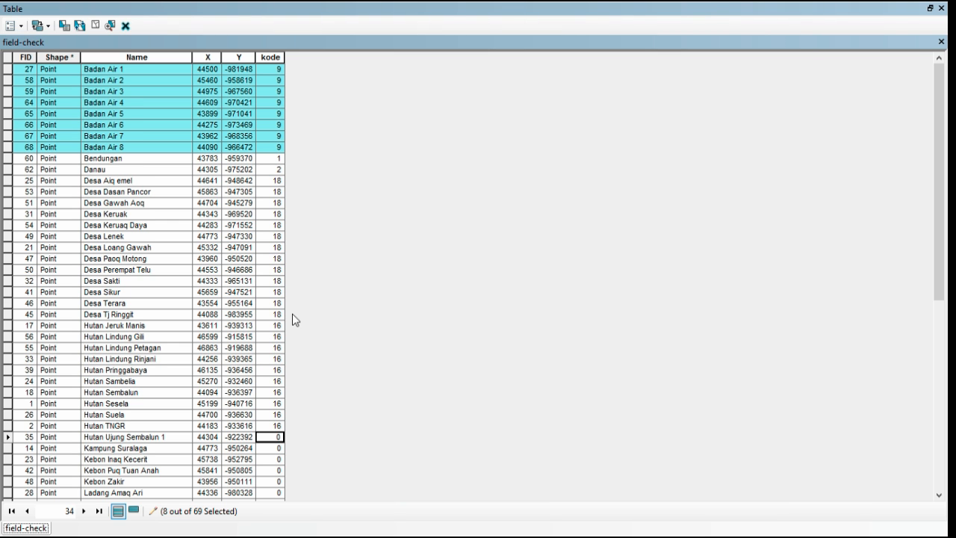
type("16")
key("Return")
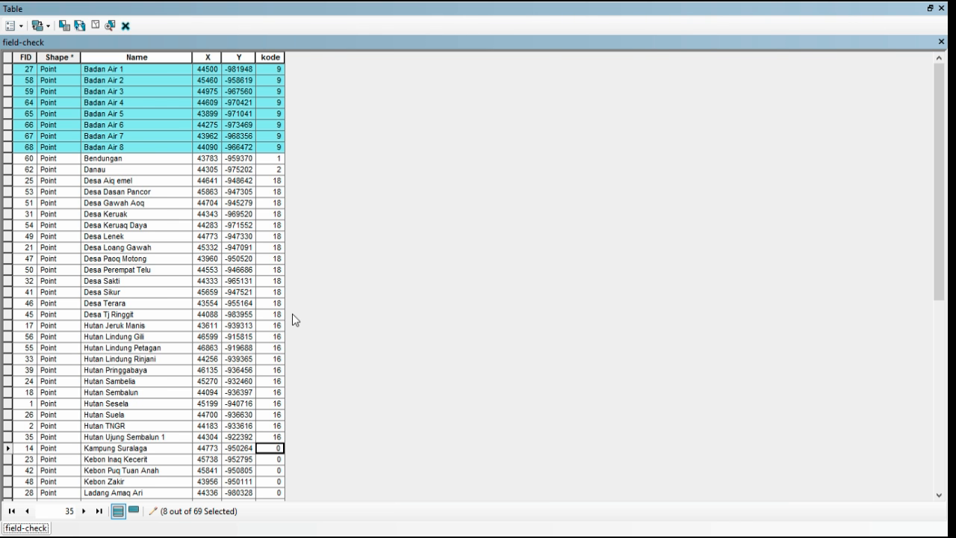
Look up the kampung code in the Excel list and set kode to 3 for Kampung Suralaga in the field-check table
key("alt+Tab")
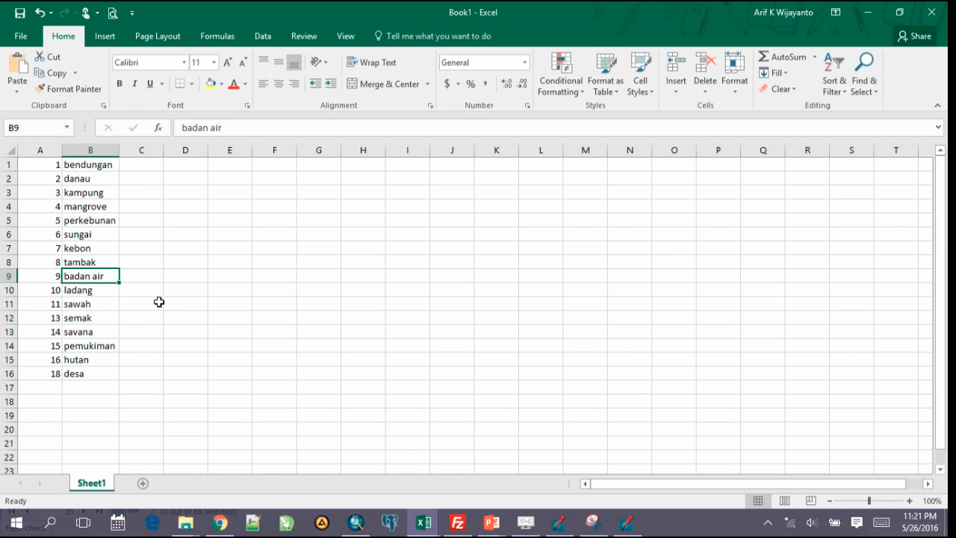
key("alt+Tab")
scroll(252, 407, "down", 4)
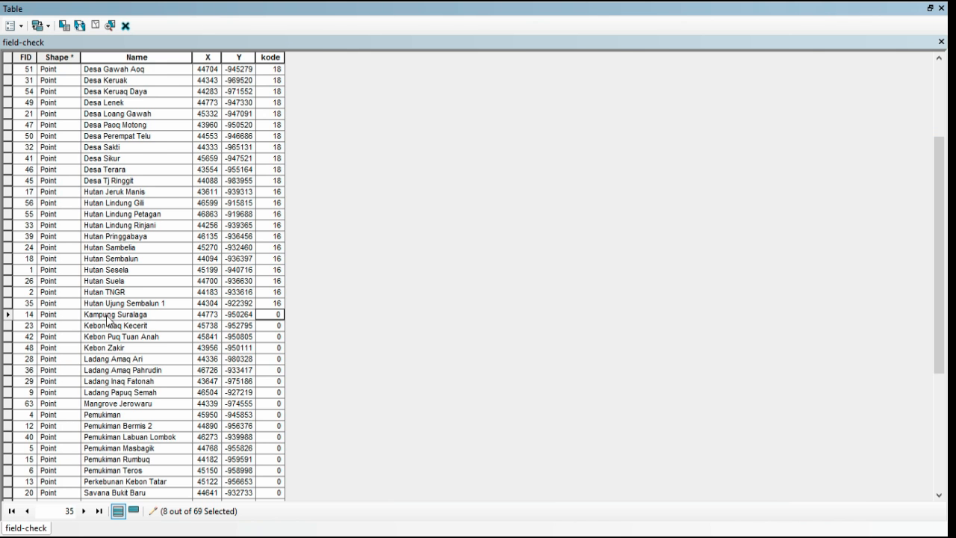
key("alt+Tab")
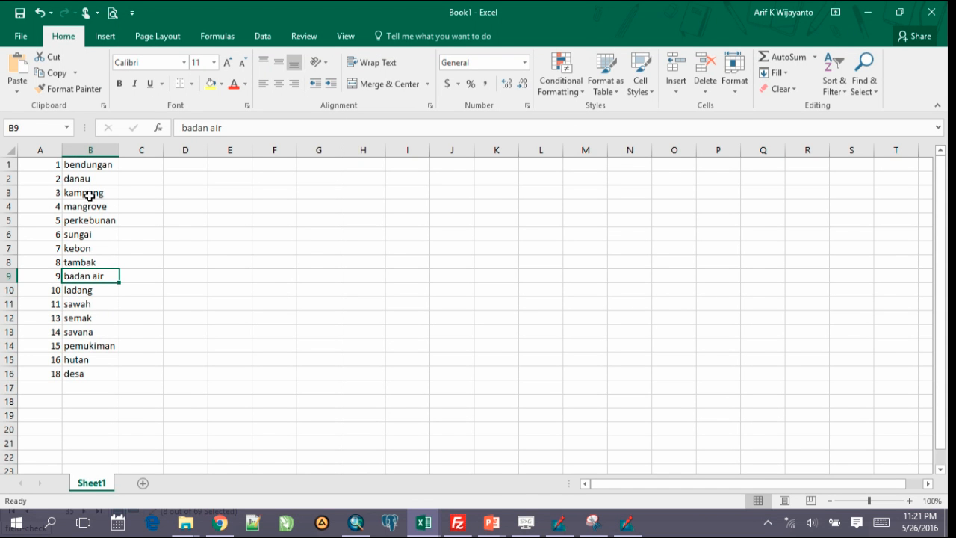
key("alt+Tab")
left_click(258, 314)
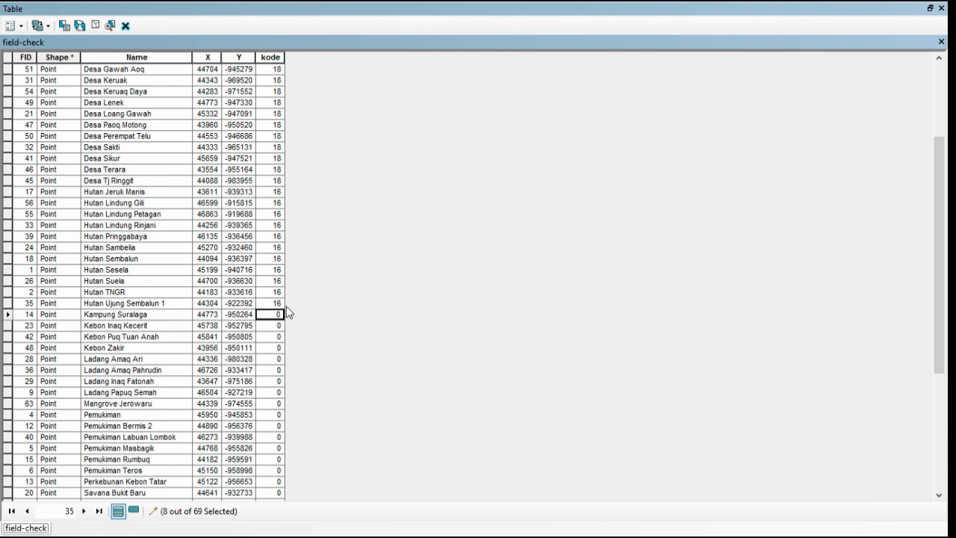
type("3")
key("Return")
Check the kebon code in the Excel list and set kode to 7 for all three Kebon records
key("alt+Tab")
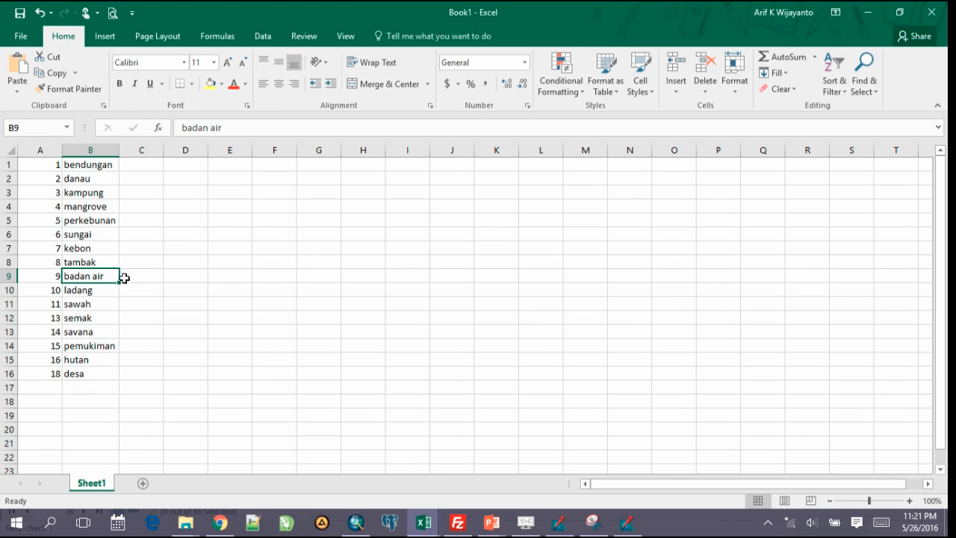
key("alt+Tab")
left_click(272, 328)
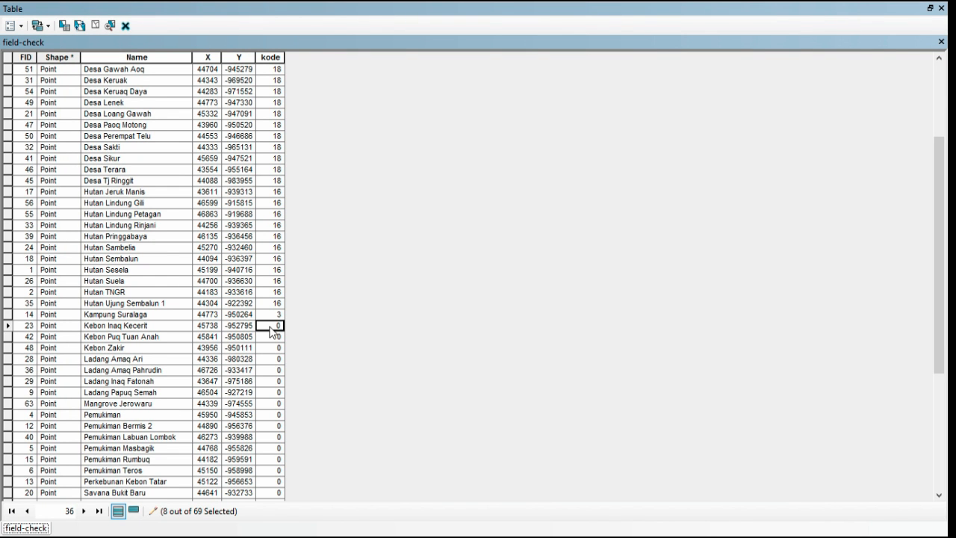
type("7")
key("Return")
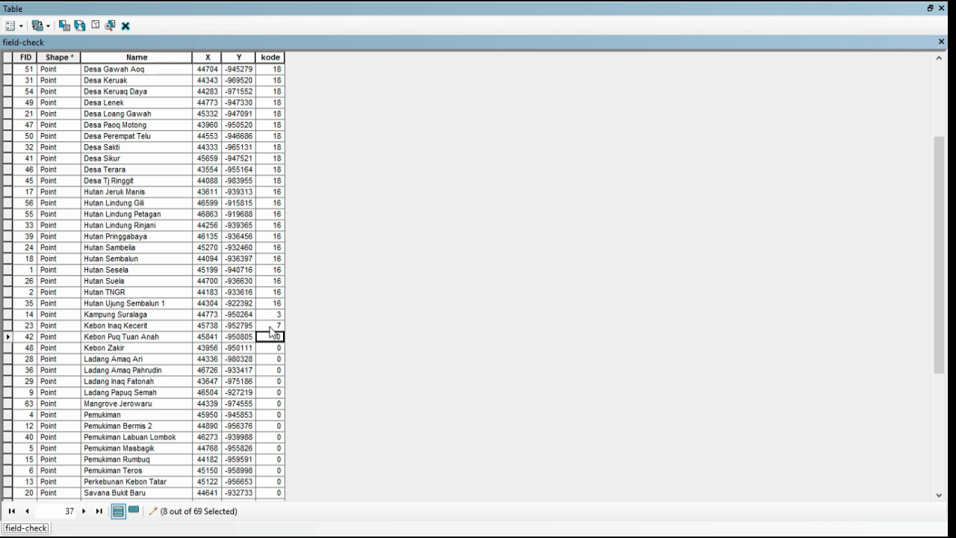
type("7")
key("Return")
type("7")
key("Return")
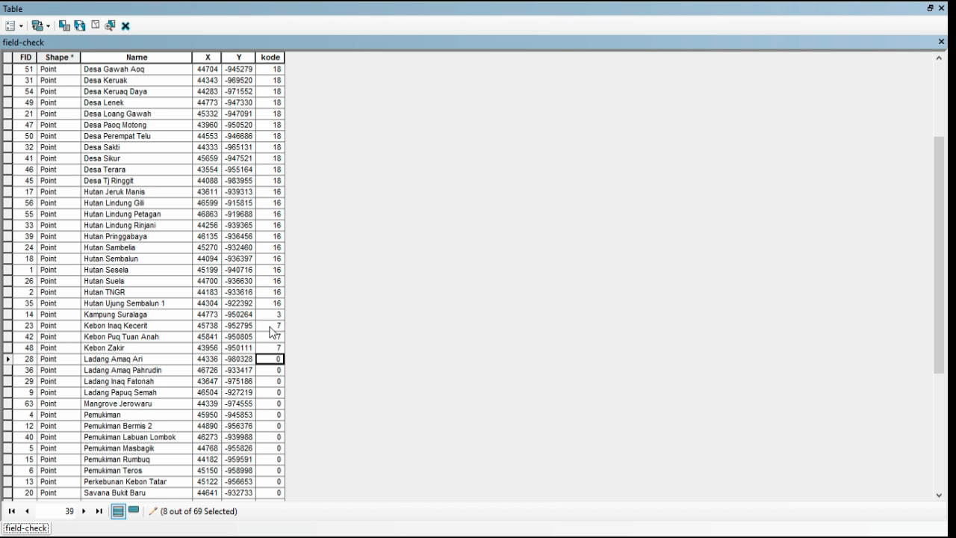
Look up the ladang code in the Excel list and set kode to 10 for all four Ladang records
key("alt+Tab")
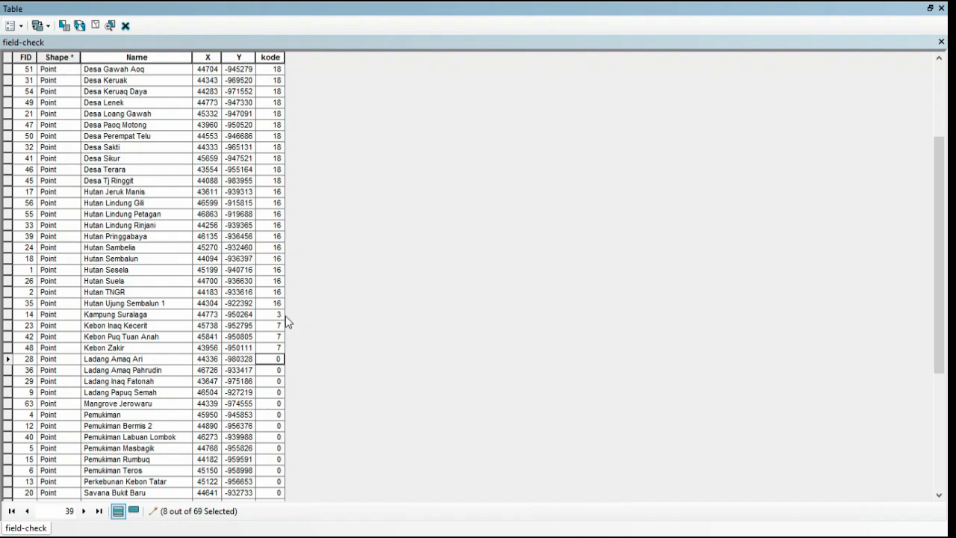
key("alt+Tab")
left_click(263, 362)
type("10")
key("Return")
type("10")
key("Return")
type("10")
key("Return")
type("1")
key("Return")
Check the mangrove code in the Excel list and set kode to 4 for Mangrove Jerowaru
key("alt+Tab")
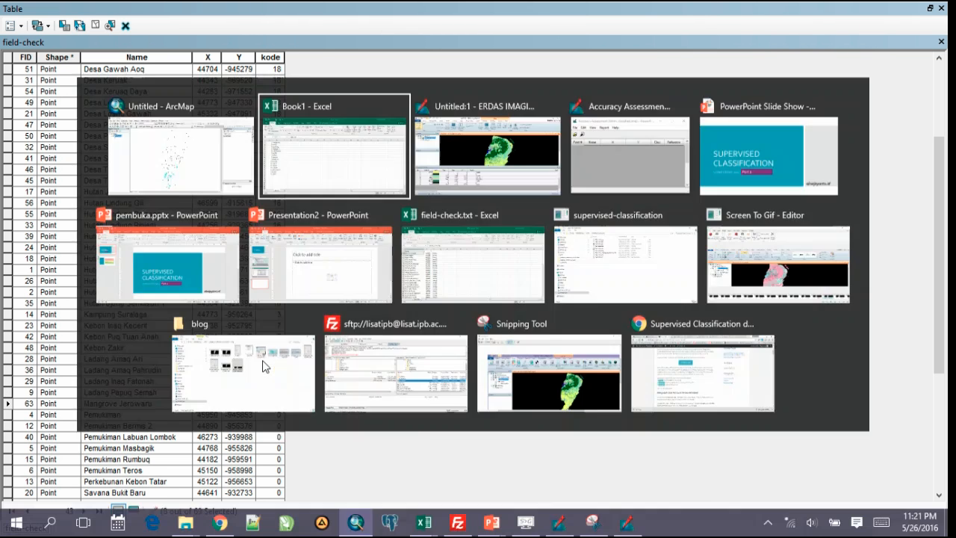
key("alt+Tab")
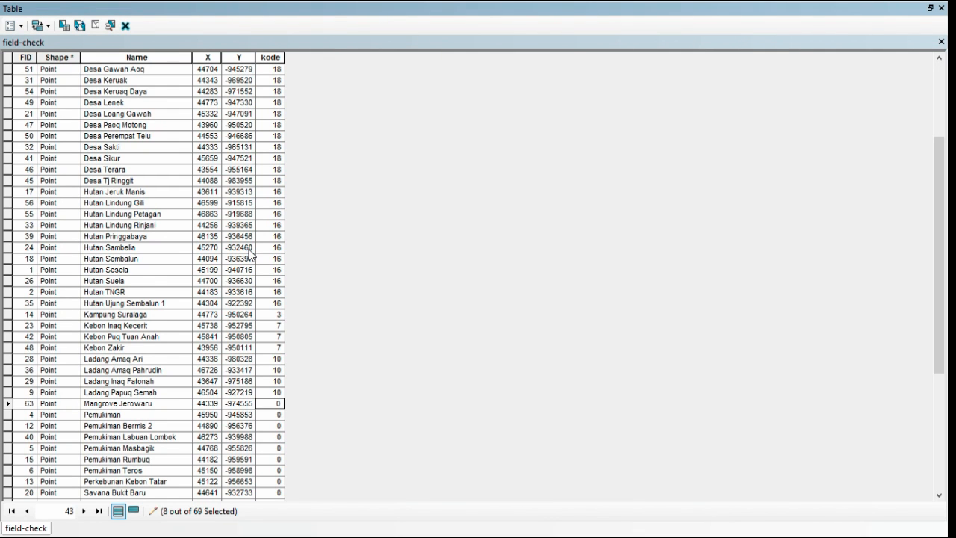
left_click(270, 403)
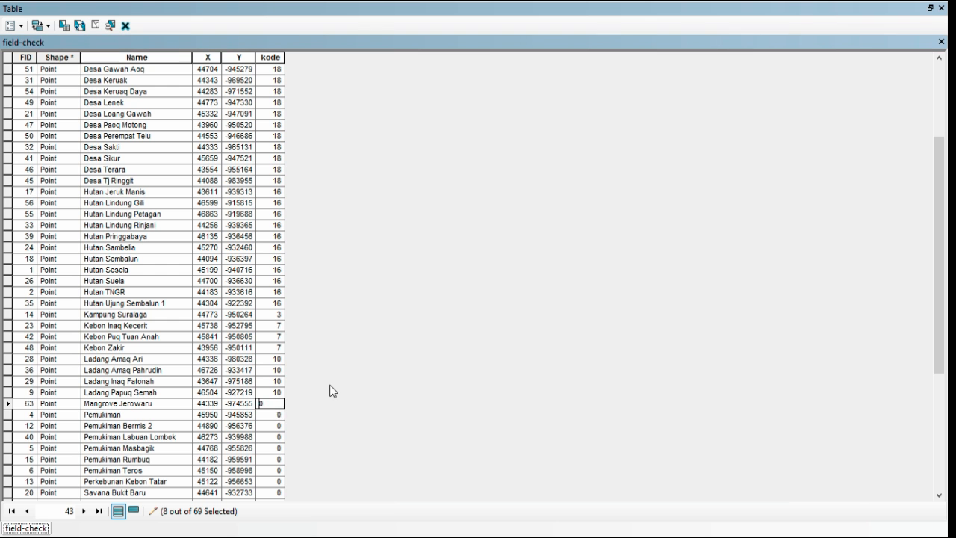
key("Return")
Look up the pemukiman code in the Excel list and set kode to 15 for every Pemukiman record, through Pemukiman Teros
key("alt+Tab")
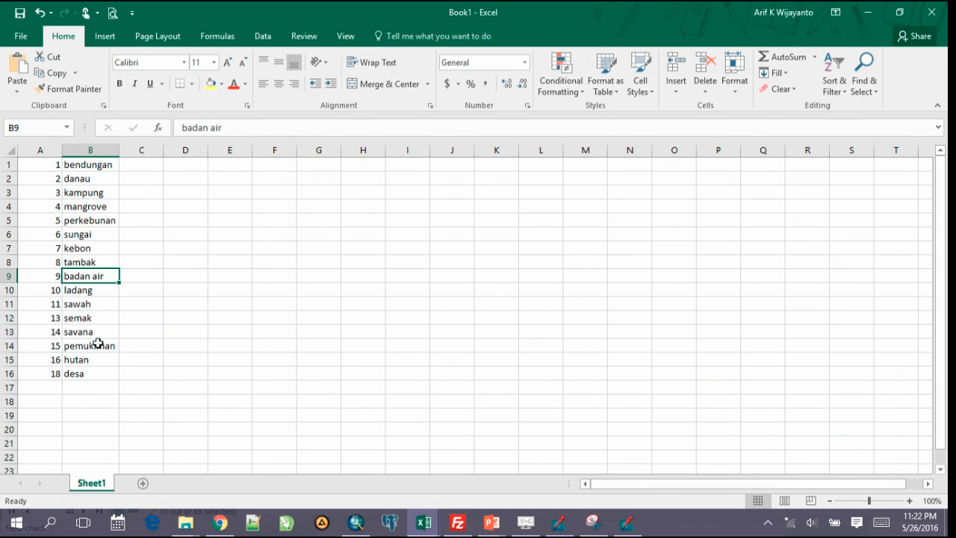
key("alt+Tab")
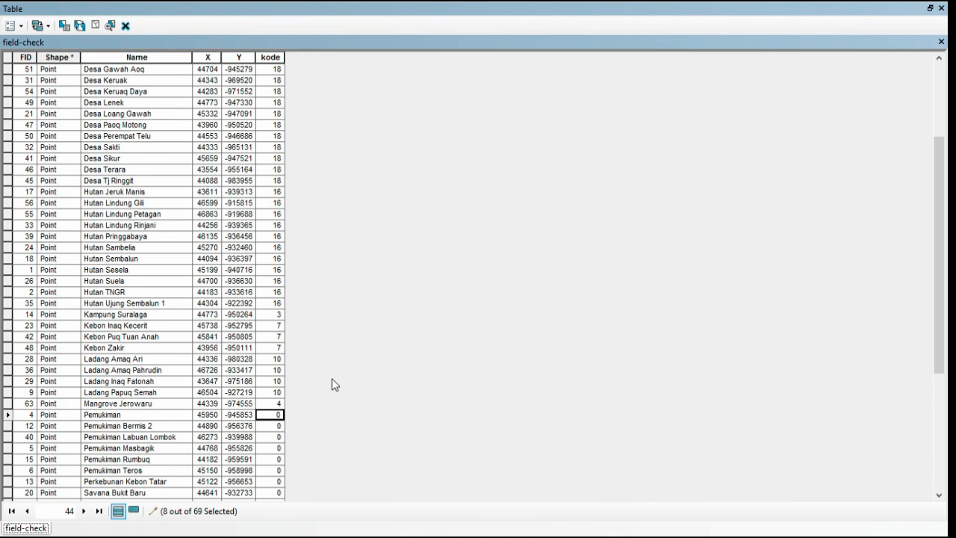
type("15")
key("Return")
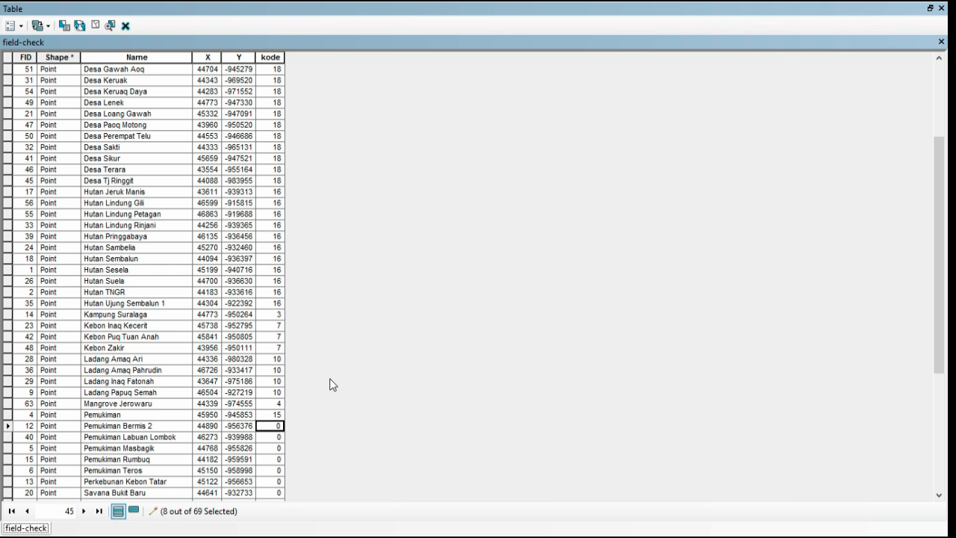
type("15")
key("Return")
type("15")
key("Return")
type("15")
key("Return")
type("15")
key("Return")
type("15")
key("Return")
Check the perkebunan code in the Excel list and set kode to 5 for Perkebunan Kebon Tatar
type("1")
key("alt+Tab")
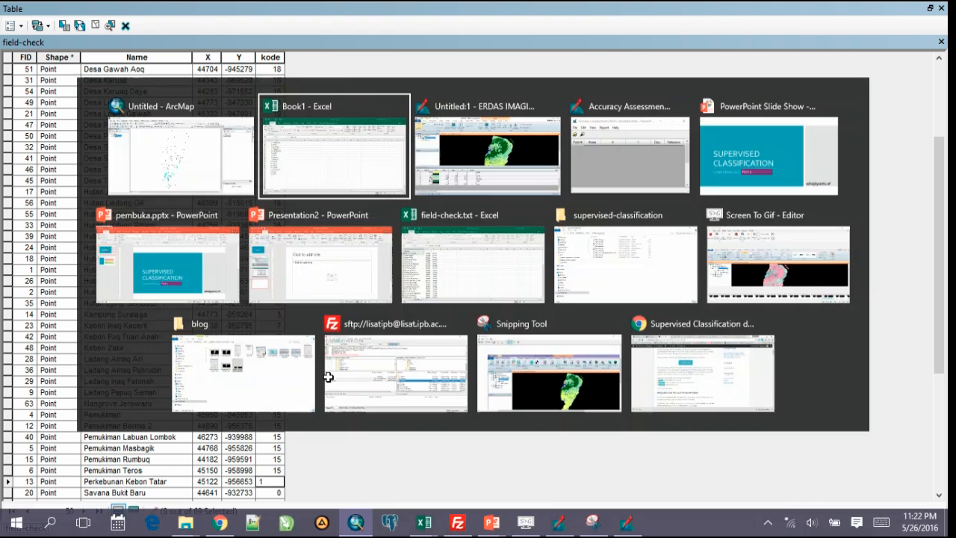
key("alt+Tab")
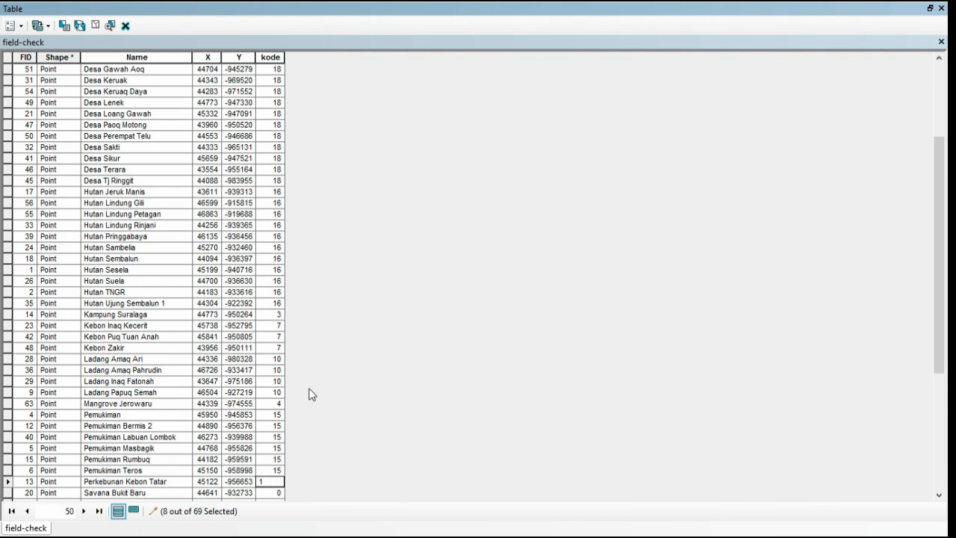
type("5")
key("Return")
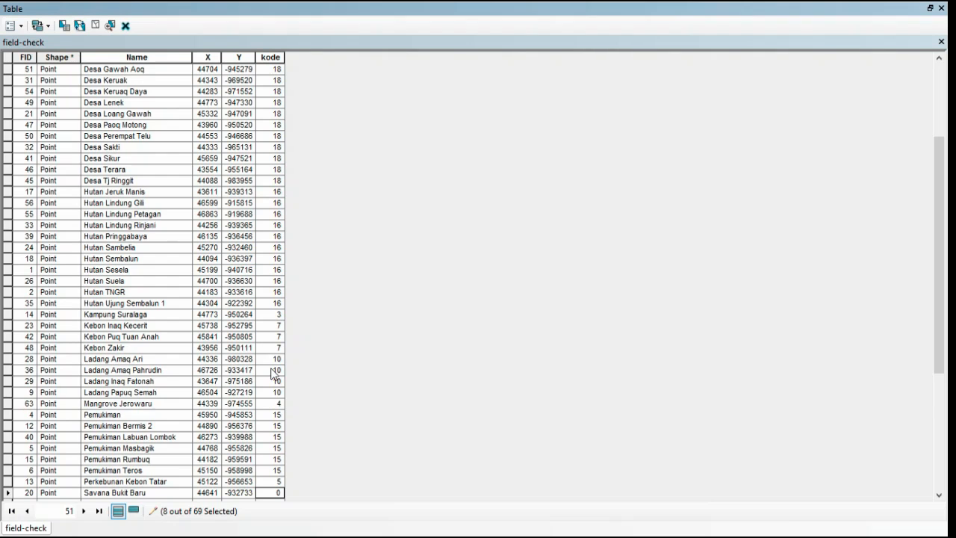
Set kode to 14 for the four Savana records, from Savana Bukit Baru to Savana Sambelia
scroll(190, 432, "down", 4)
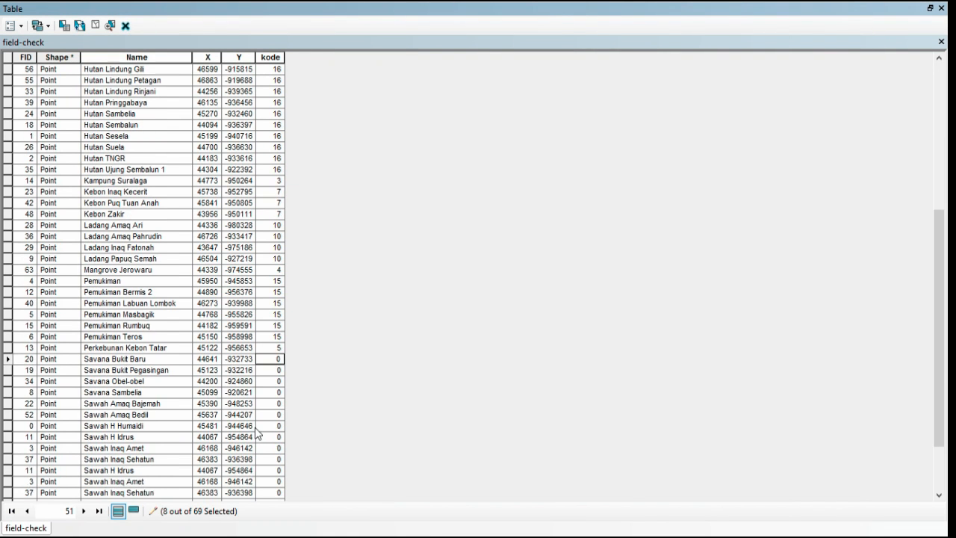
left_click(277, 360)
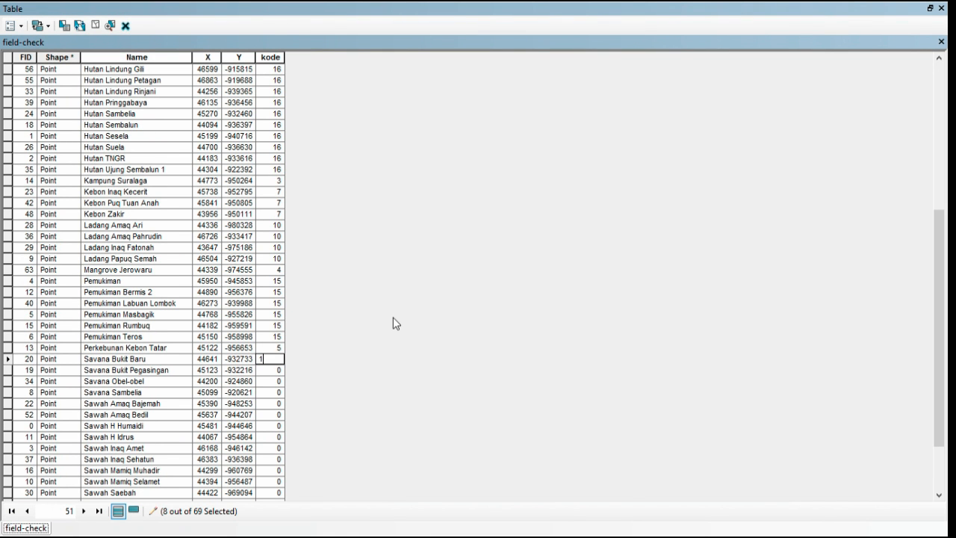
type("14")
key("Return")
type("14")
key("Return")
type("14")
key("Return")
type("14")
key("Return")
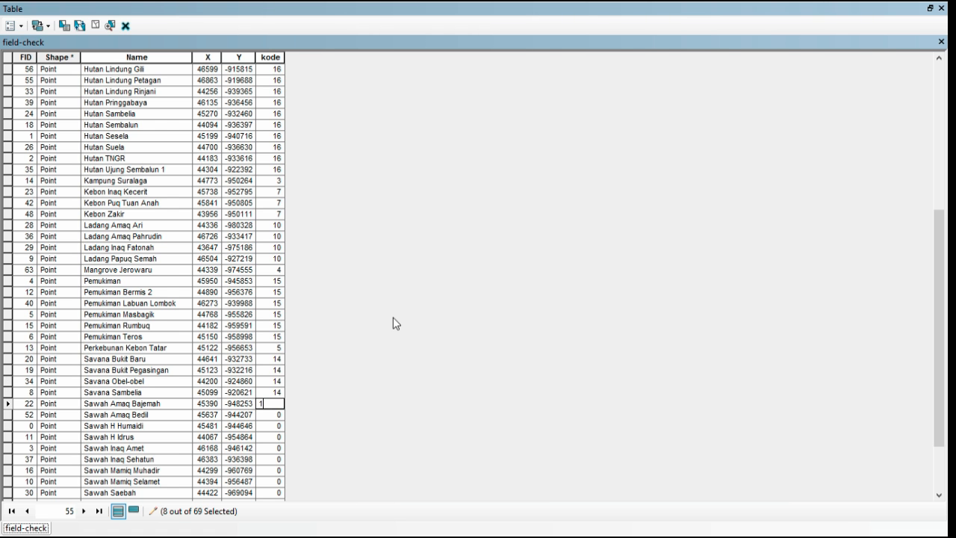
Look up the sawah code in the Excel list and set kode to 11 for every Sawah record in the field-check table
key("alt+Tab")
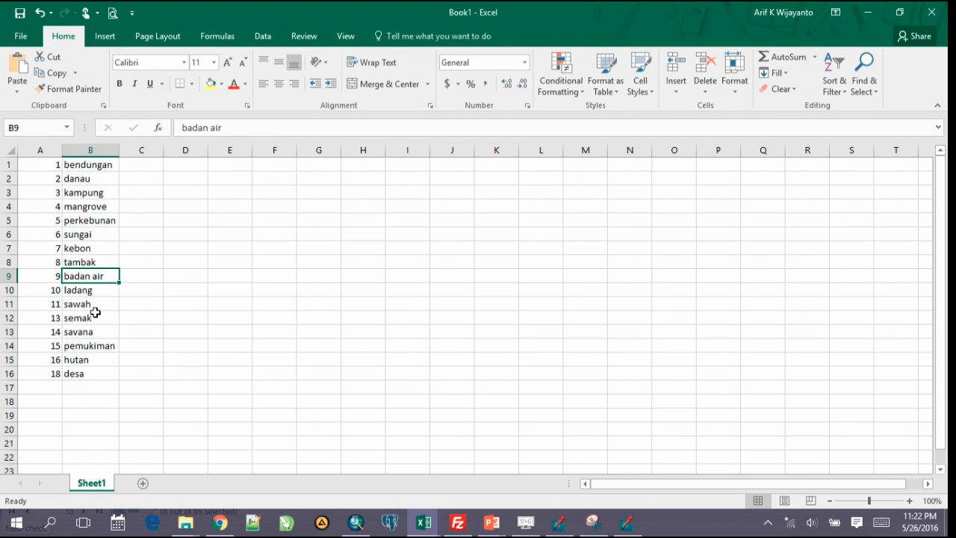
key("alt+Tab")
type("1")
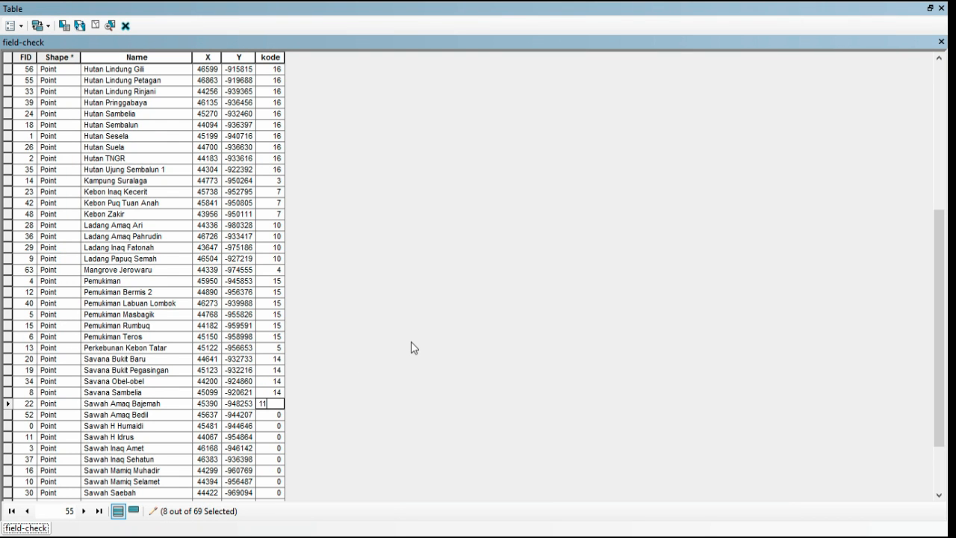
key("Return")
type("11")
key("Return")
type("11")
key("Return")
type("11")
key("Return")
type("11")
key("Return")
type("11")
key("Return")
type("11")
key("Return")
type("11")
key("Return")
type("1")
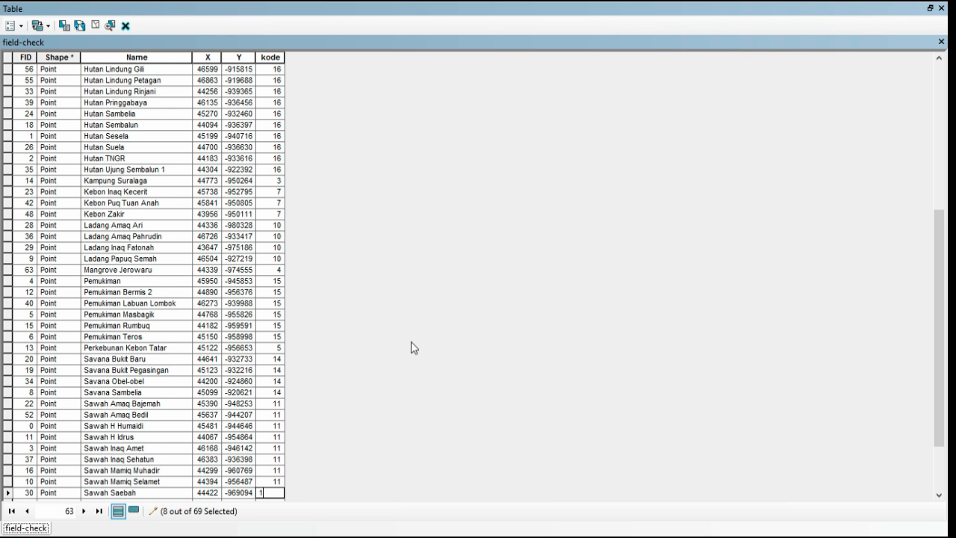
type("1")
key("Return")
type("11")
key("Return")
Check the semak code in the Excel list and set kode to 13 for Semak Ilalang, Semak Pringgabaya and Semak Tj Ringgit
type("1")
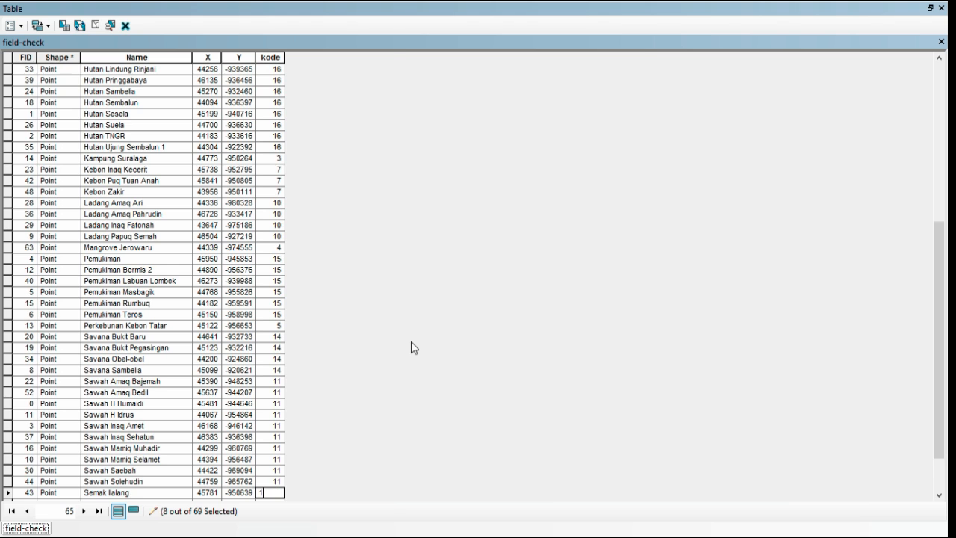
key("alt+Tab")
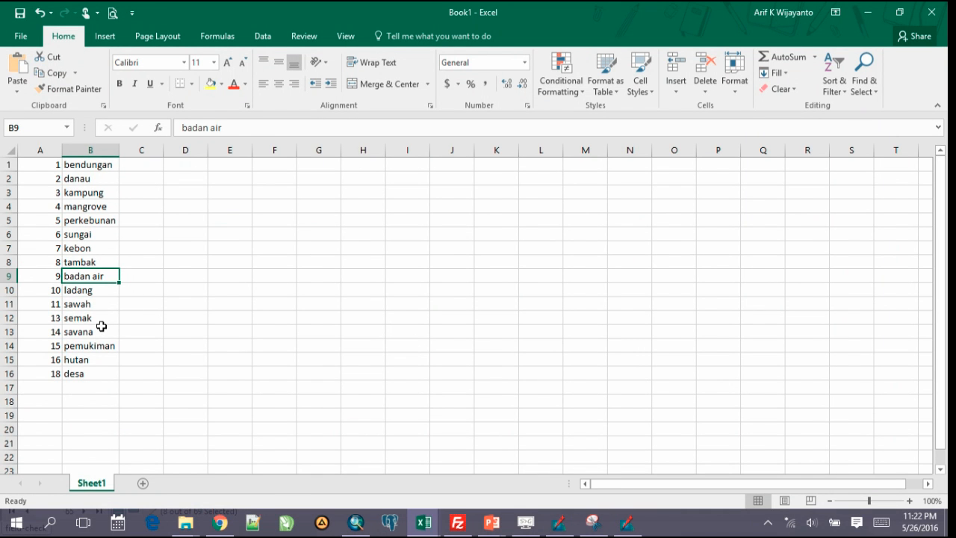
key("alt+Tab")
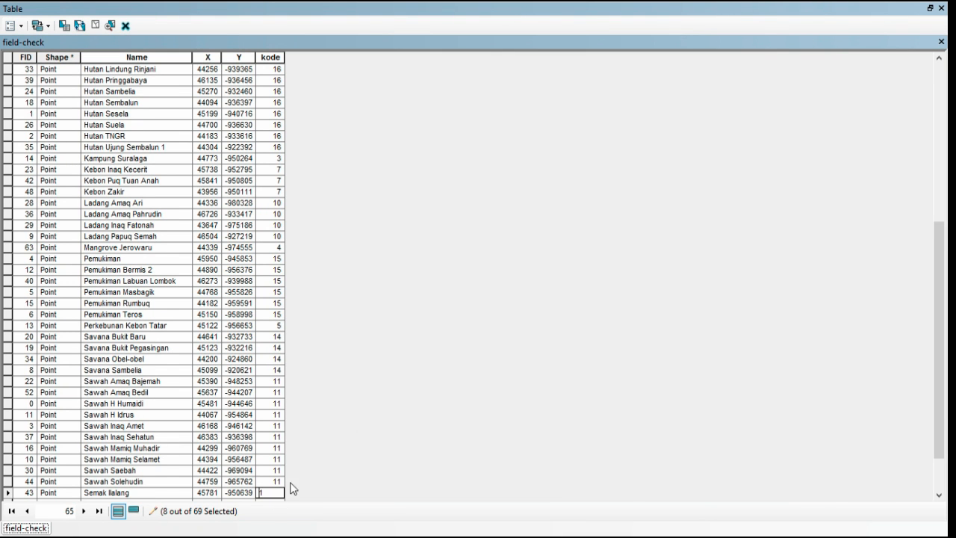
type("3")
key("Return")
type("13")
key("Return")
type("13")
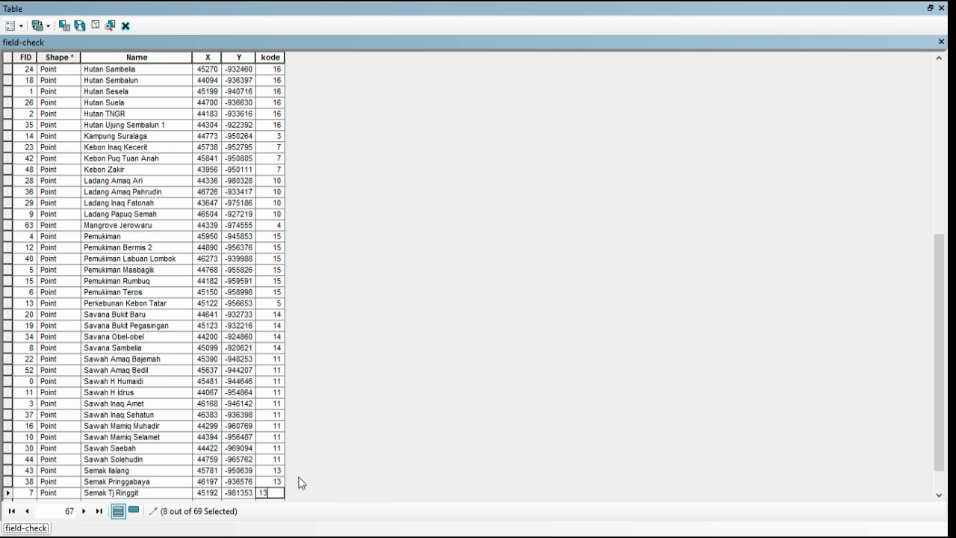
key("Return")
Check the remaining codes in the Excel list and set kode to 6 for Sungai and 8 for the Tambak record
key("alt+Tab")
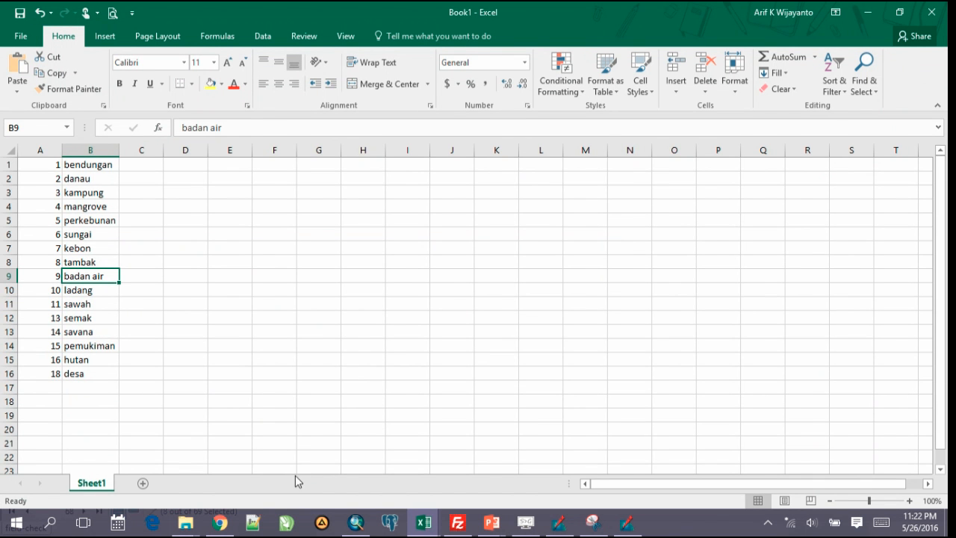
key("alt+Tab")
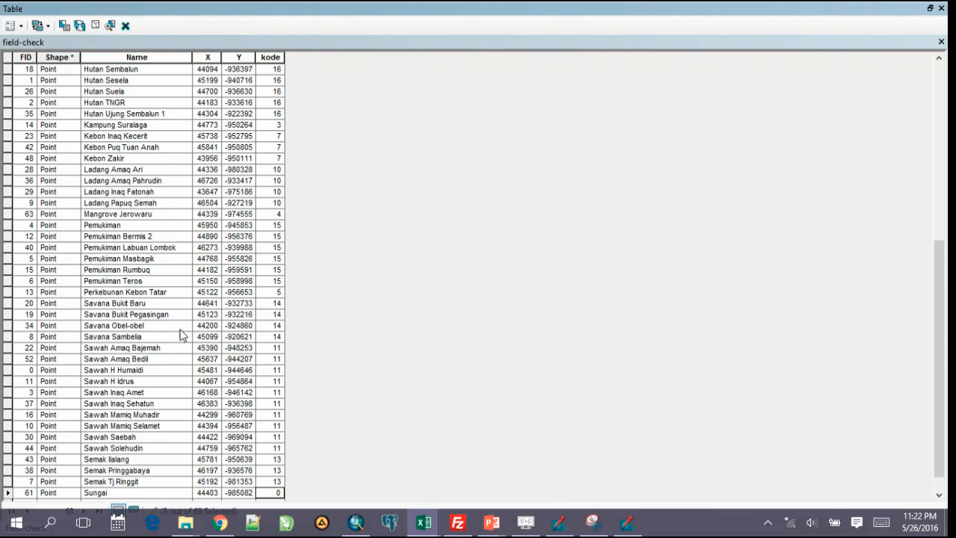
left_click(278, 492)
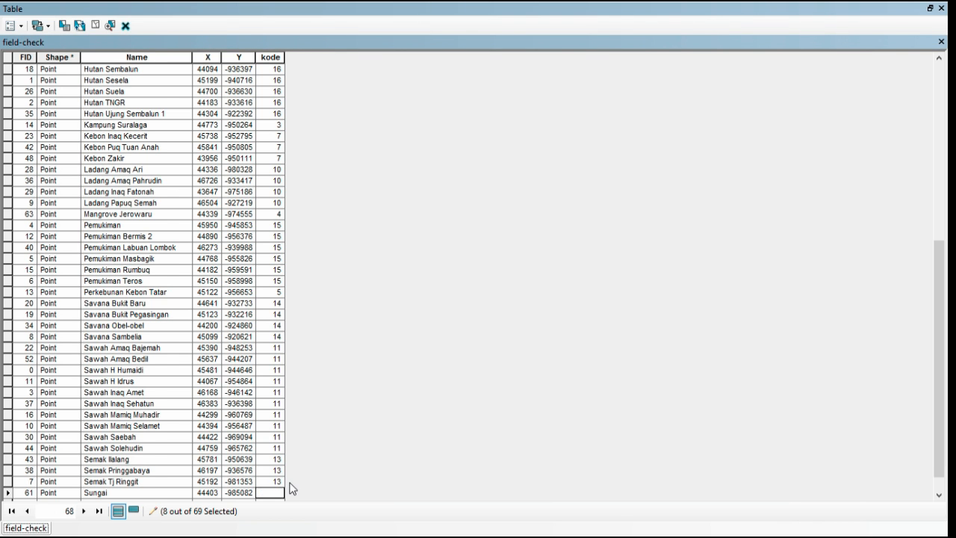
key("Return")
key("alt+Tab")
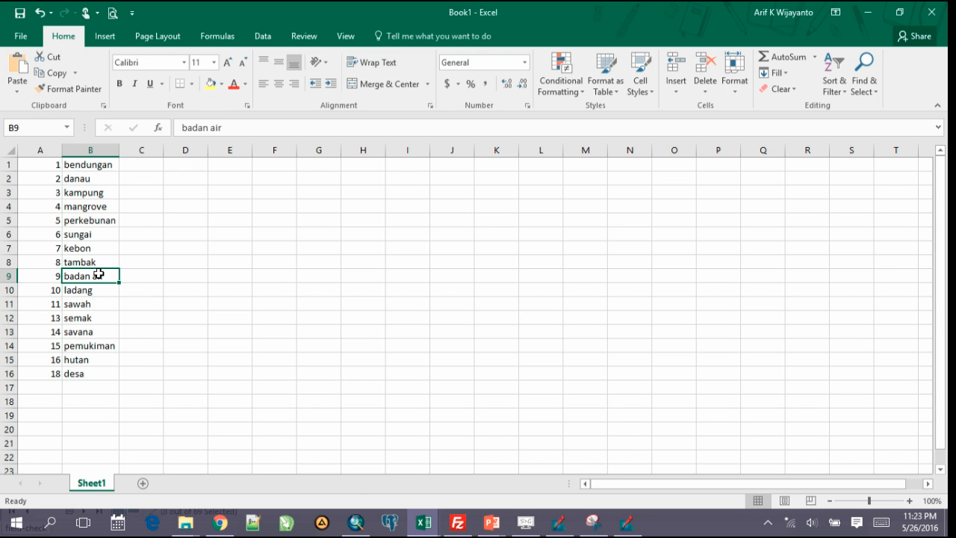
key("alt+Tab")
left_click(277, 493)
key("BackSpace")
type("8")
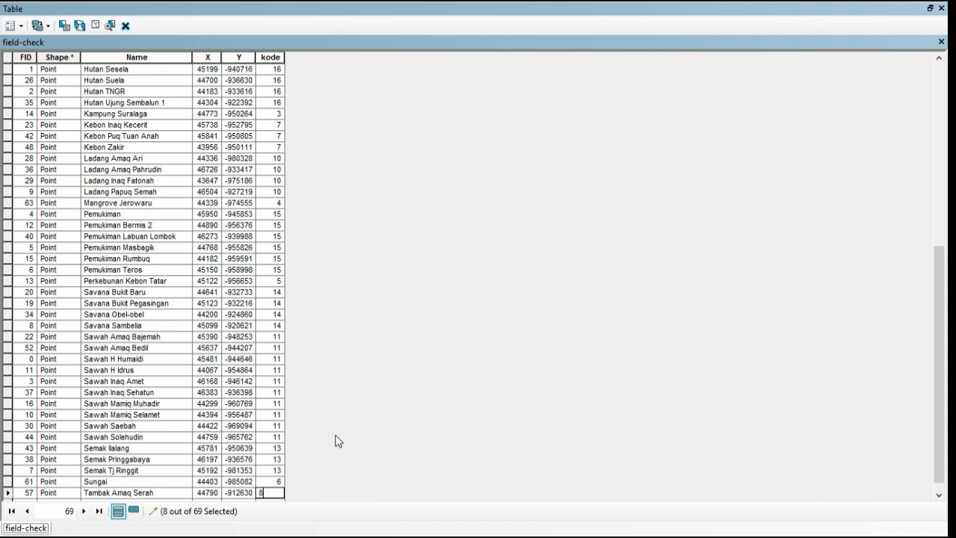
key("Return")
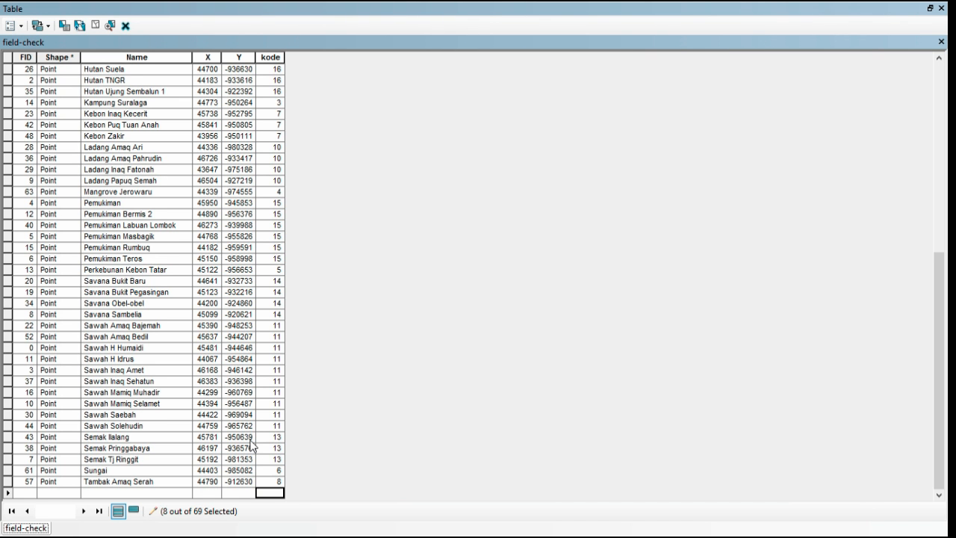
scroll(250, 438, "up", 10)
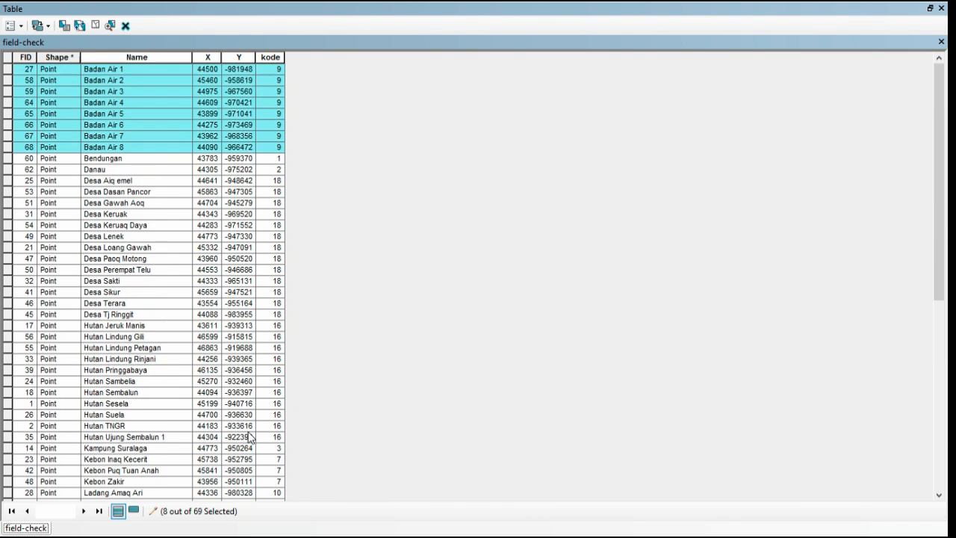
Look through the filled kode values in the field-check table and clear the selection of the Badan Air records
scroll(250, 437, "down", 9)
scroll(251, 438, "up", 9)
left_click(101, 26)
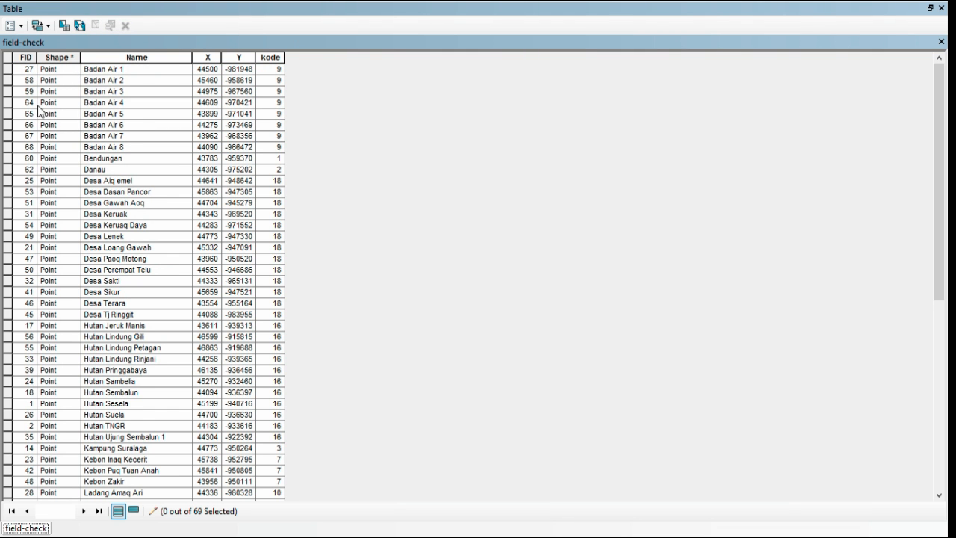
Start a data export of the field-check table covering all records
left_click(23, 27)
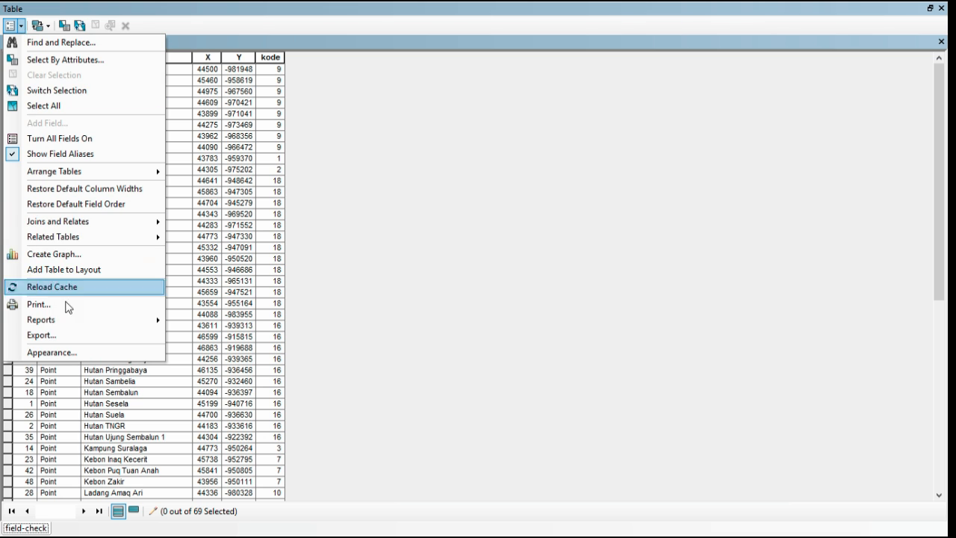
left_click(70, 335)
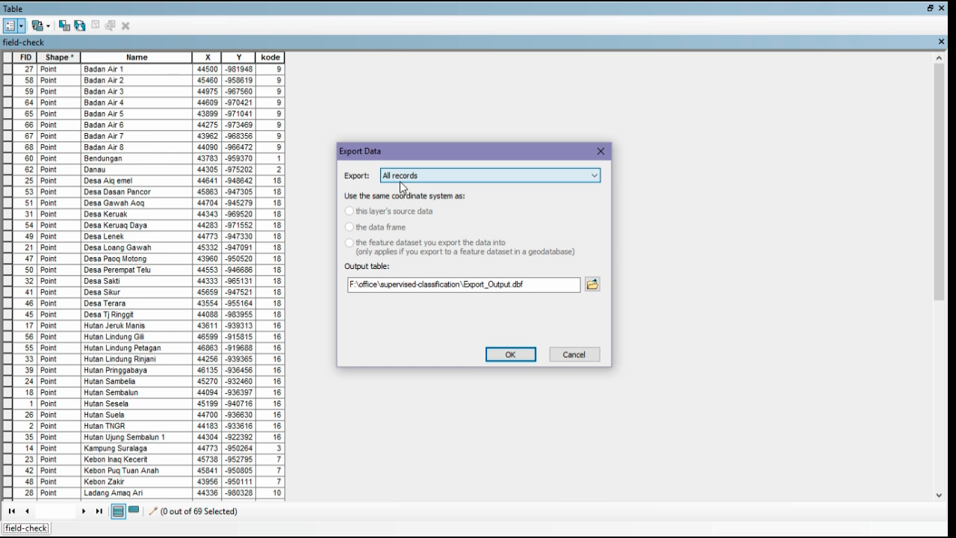
left_click(431, 177)
left_click(430, 176)
left_click(431, 176)
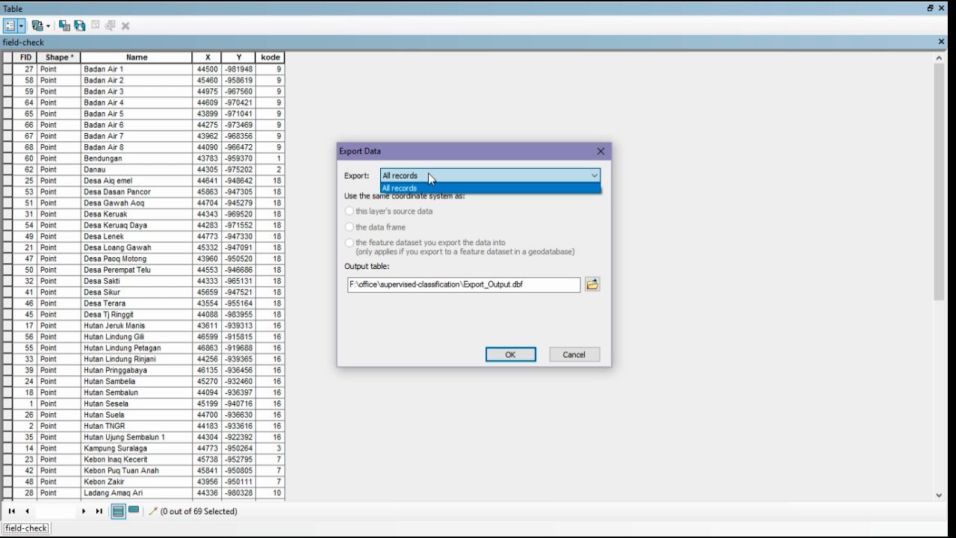
left_click(428, 175)
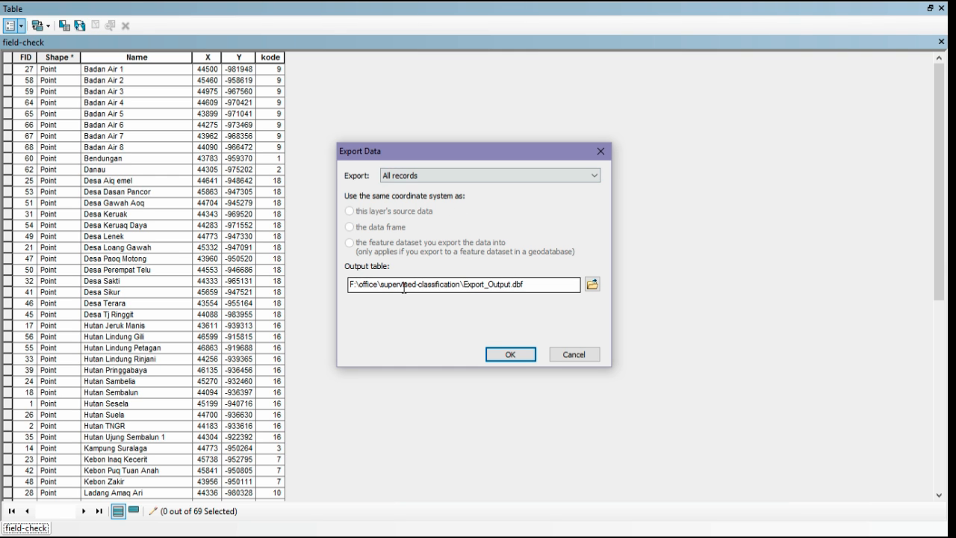
Set the export output to a text file named akurasi.txt in the supervised-classification folder
left_click(593, 284)
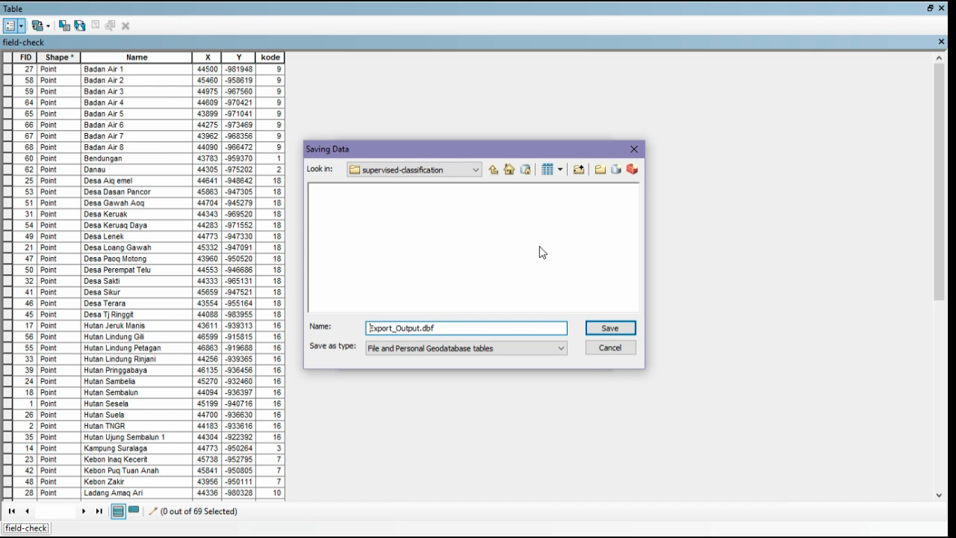
left_click(448, 170)
left_click(448, 170)
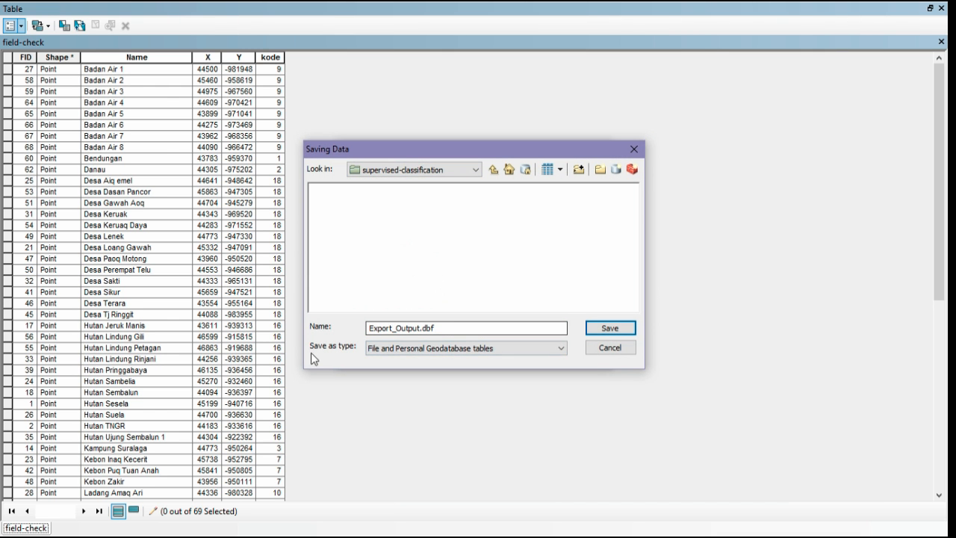
left_click(410, 349)
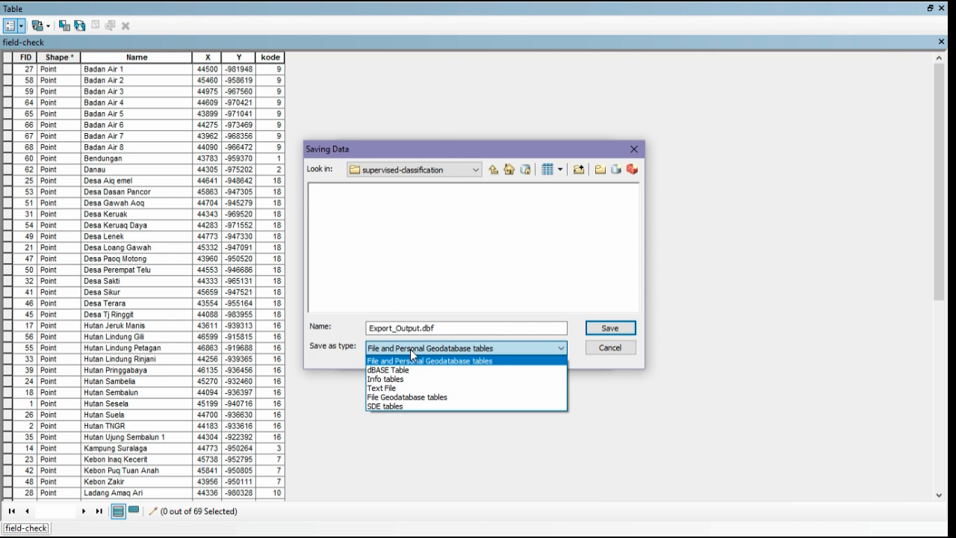
left_click(402, 388)
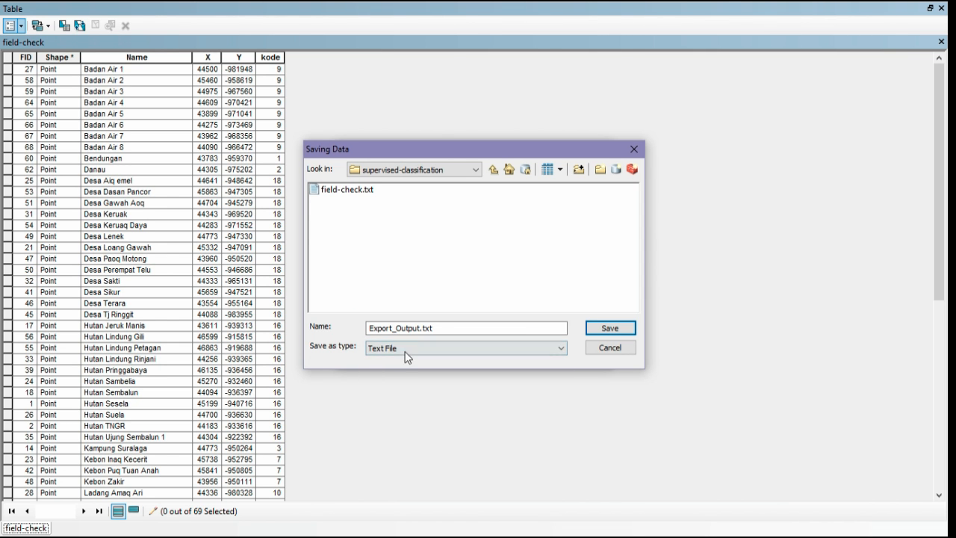
left_click(419, 329)
left_click_drag(419, 330, 366, 330)
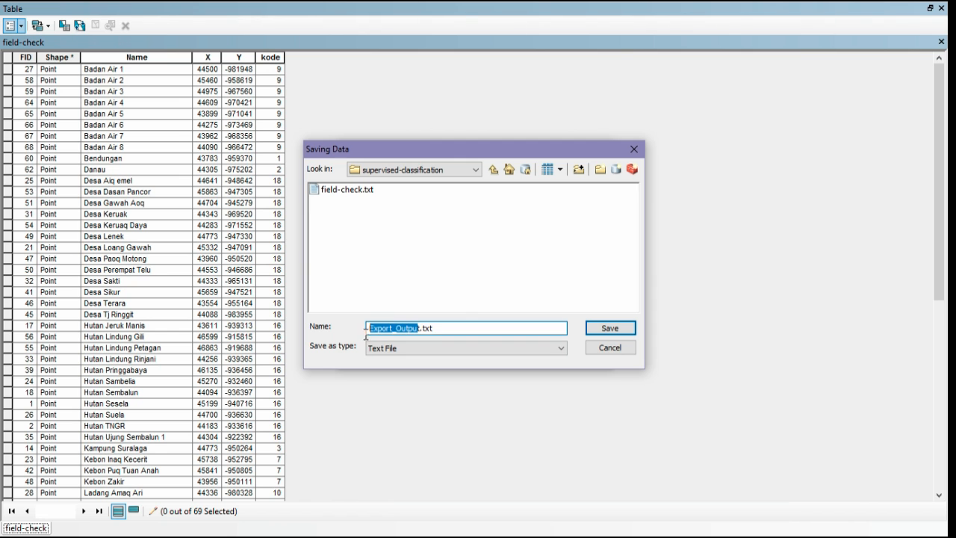
key("BackSpace")
key("Delete")
type("akurasi")
left_click(610, 328)
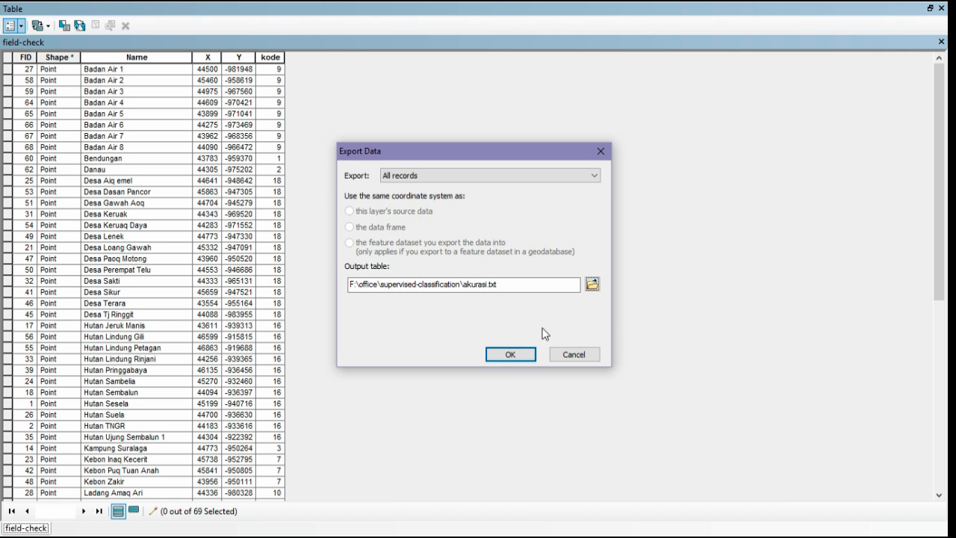
Run the export without adding the new table to the map, and close the attribute table
left_click(507, 355)
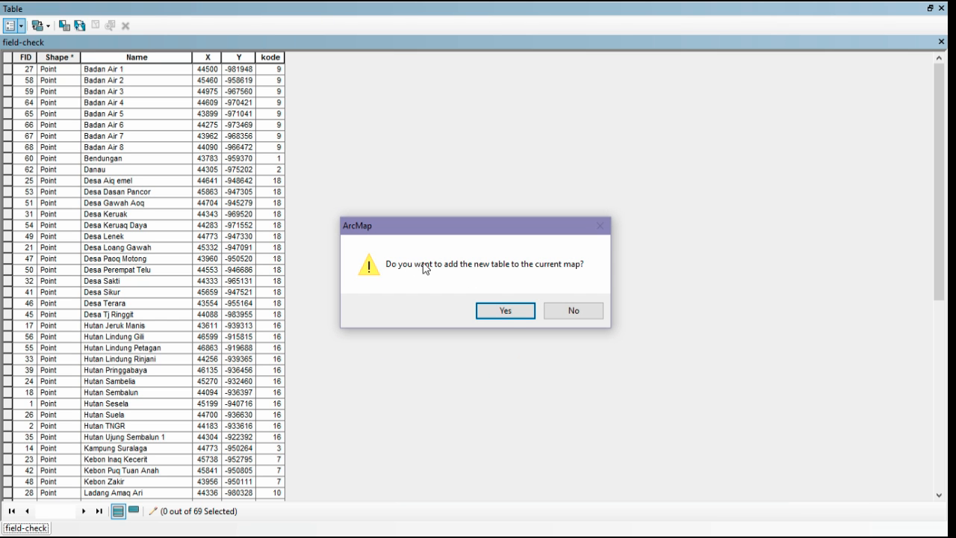
left_click(569, 315)
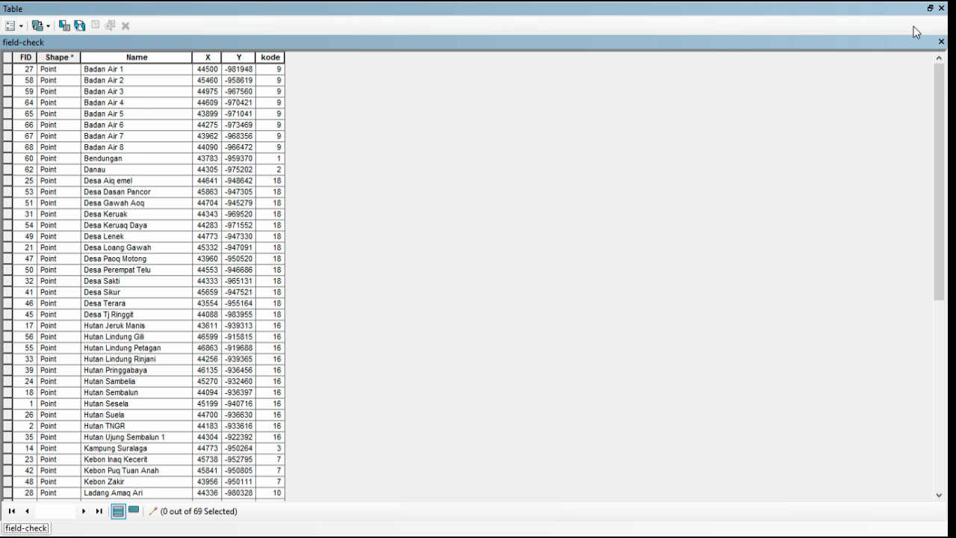
left_click(942, 8)
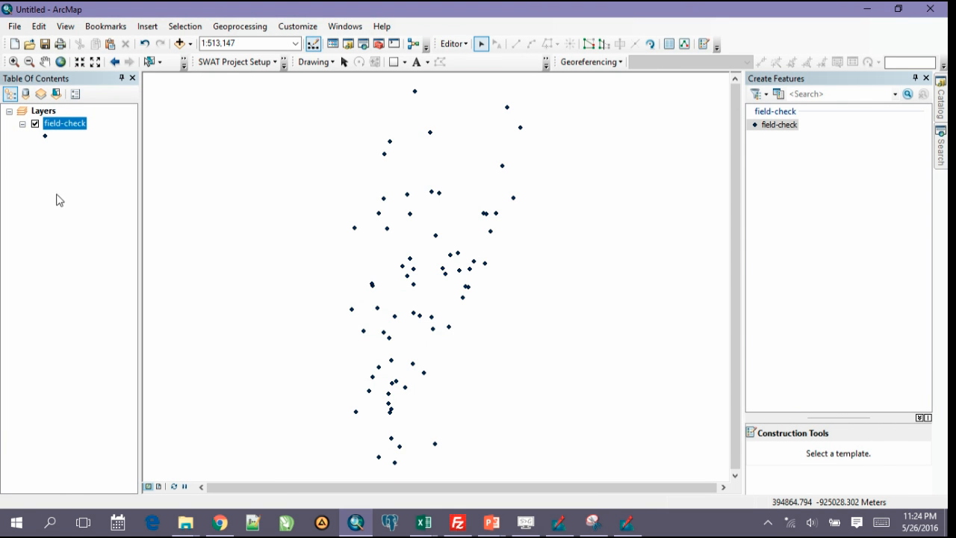
Switch to the supervised-classification folder in File Explorer and open the exported akurasi.txt
key("alt+Tab")
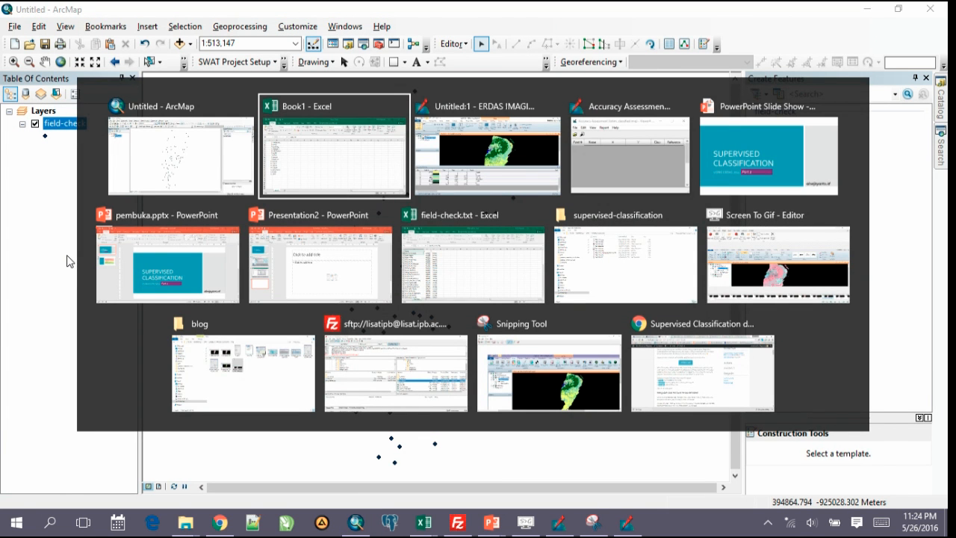
left_click(601, 258)
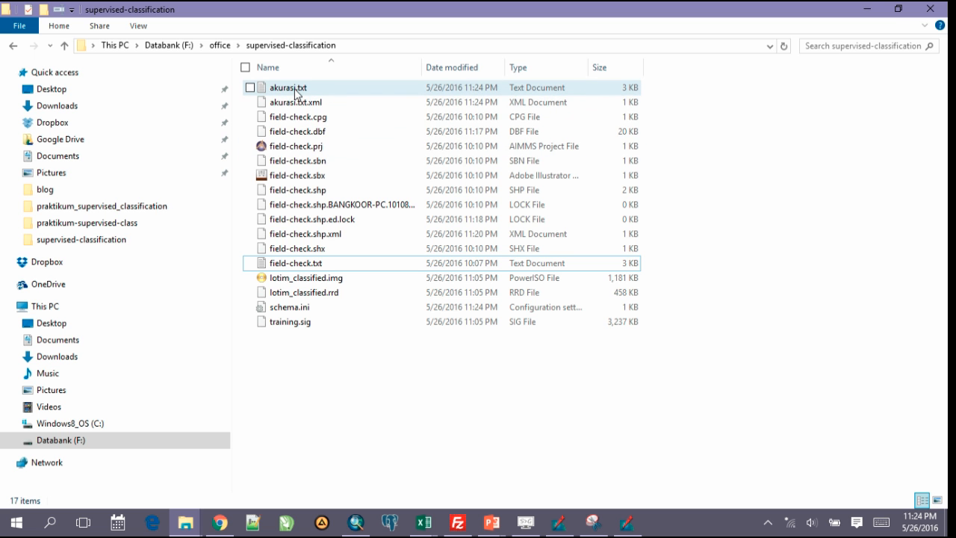
mouse_move(296, 91)
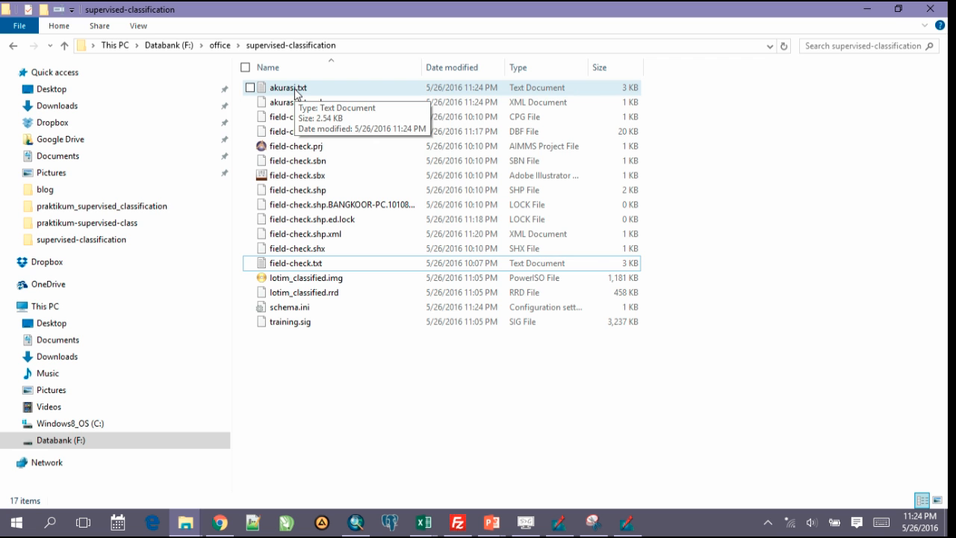
double_click(296, 90)
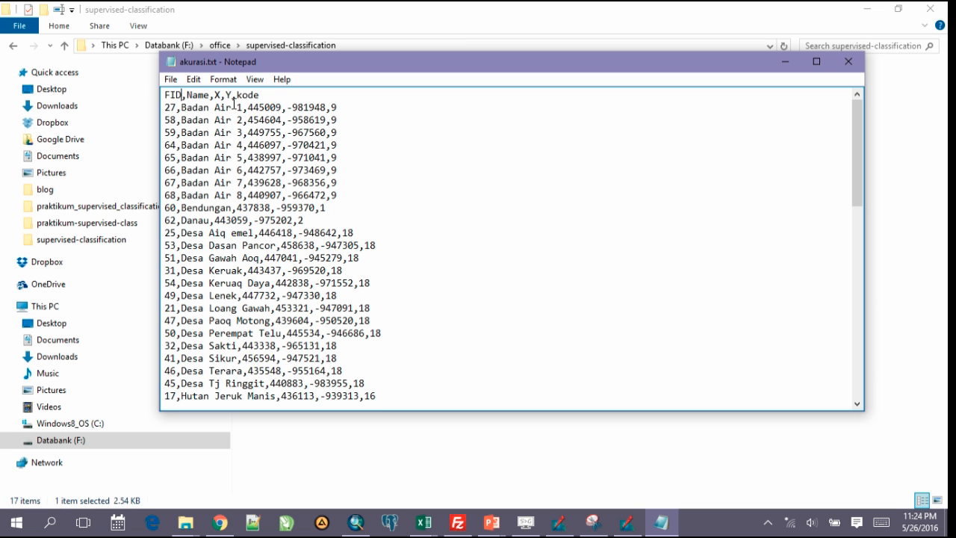
Examine the comma-separated FID, Name, X, Y and kode records in akurasi.txt and close the file
left_click(359, 120)
left_click(361, 212)
left_click(351, 222)
scroll(382, 327, "down", 15)
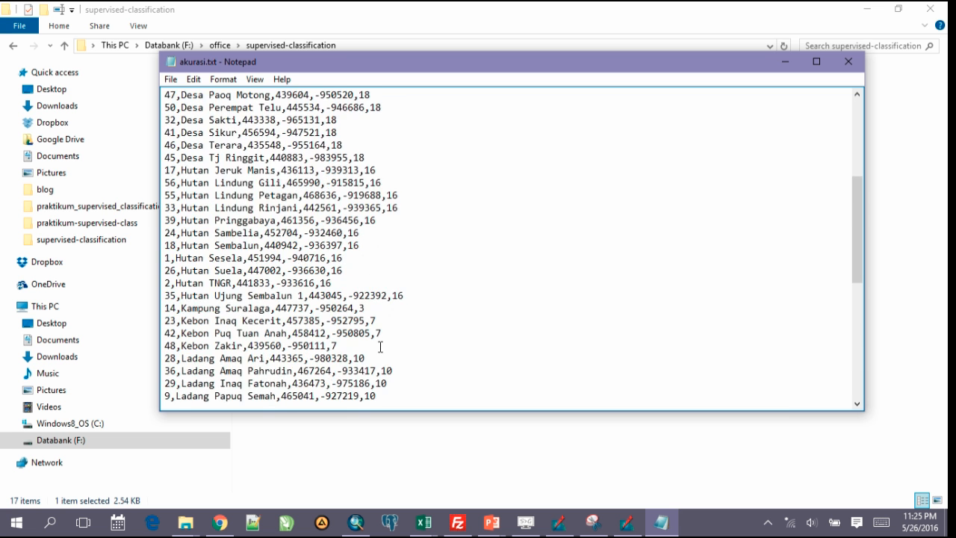
scroll(378, 348, "up", 15)
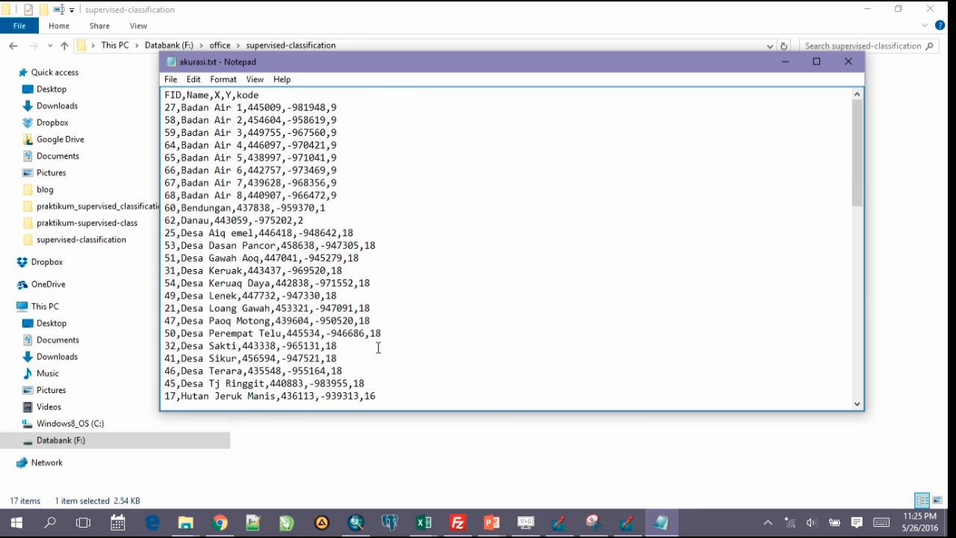
scroll(378, 347, "down", 15)
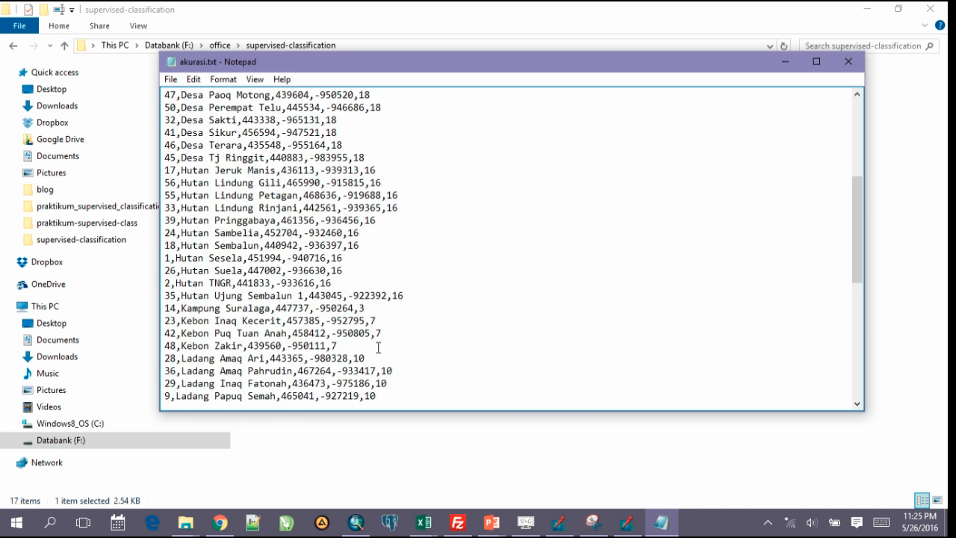
left_click(848, 66)
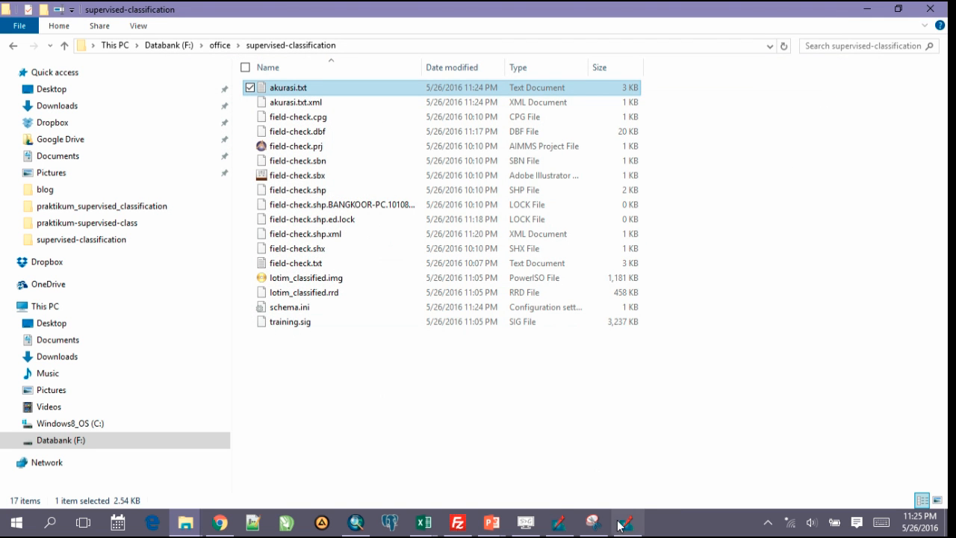
Switch to ERDAS IMAGINE, close the lotim_classified.img attribute table and bring the Accuracy Assessment window forward
left_click(553, 528)
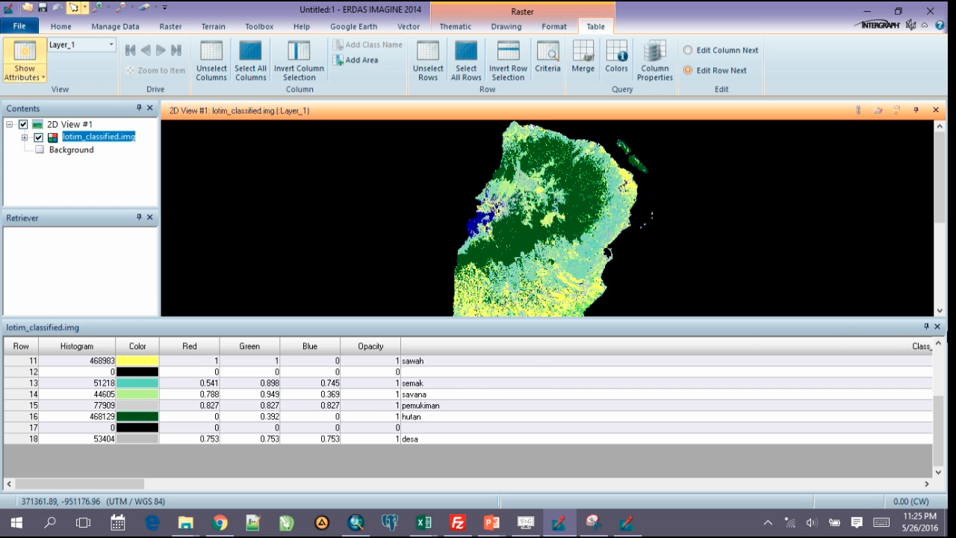
left_click(937, 326)
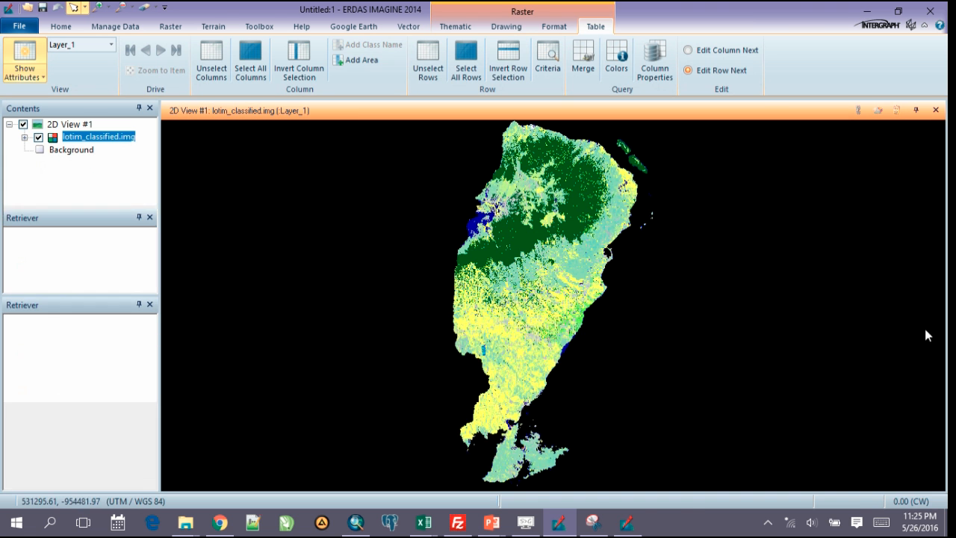
left_click(634, 528)
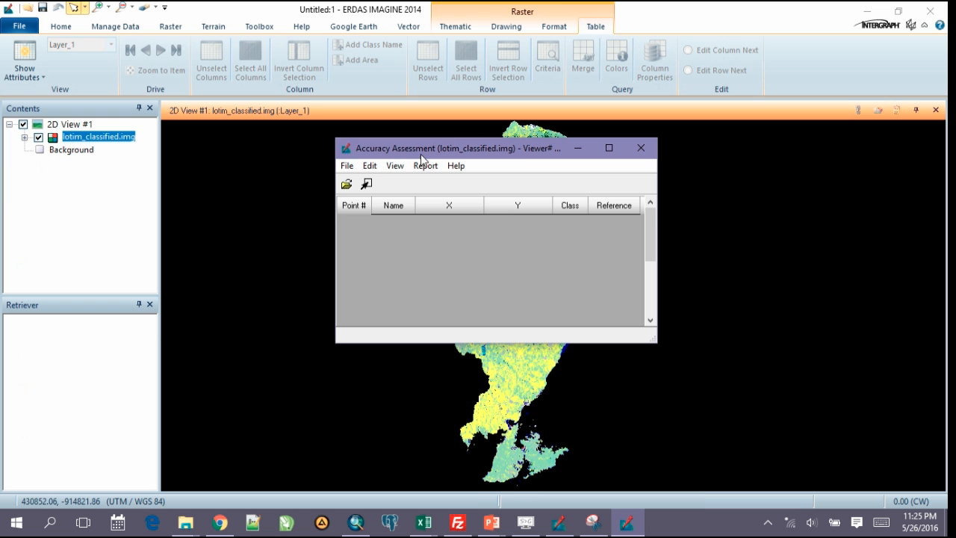
left_click_drag(542, 155, 494, 155)
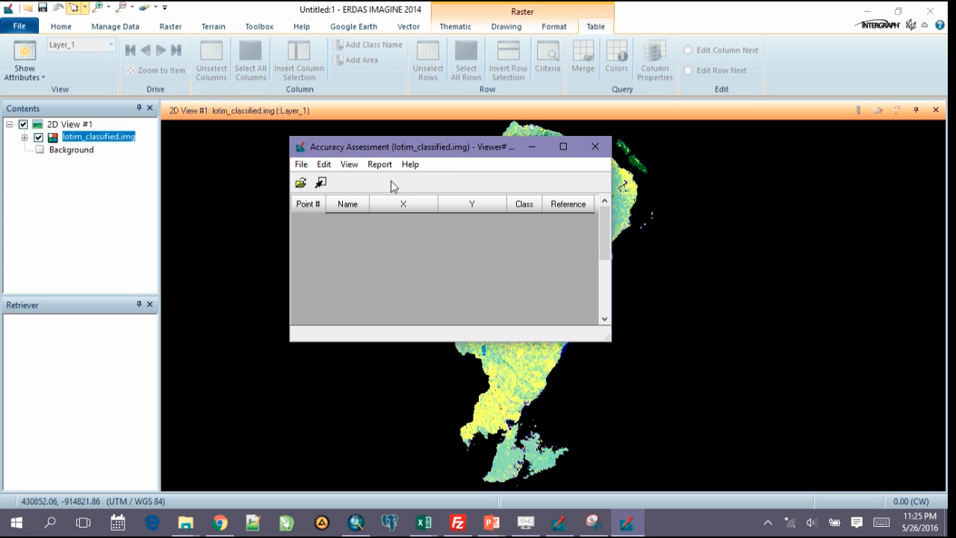
Choose akurasi.txt from F:/office/supervised-classification as the user-defined points file to import into the Accuracy Assessment
left_click(325, 165)
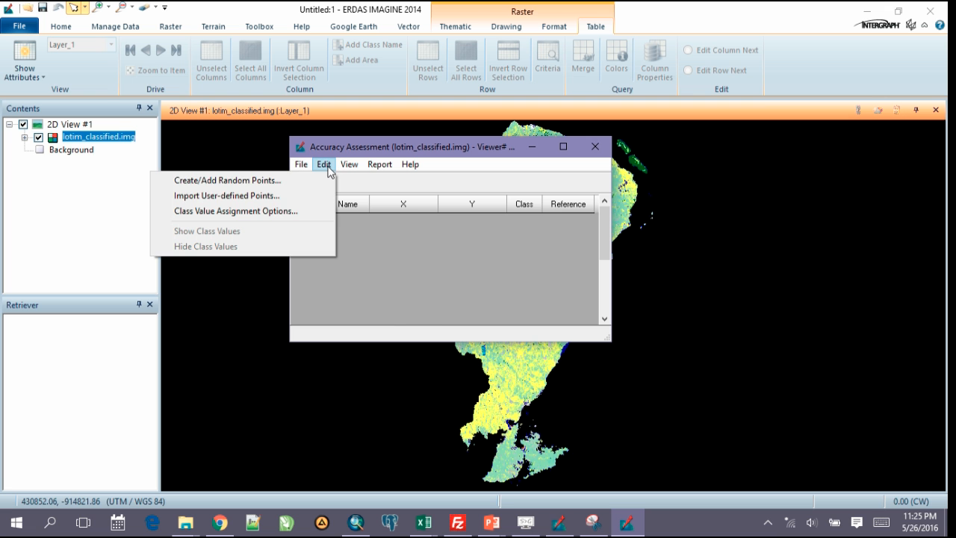
left_click(274, 201)
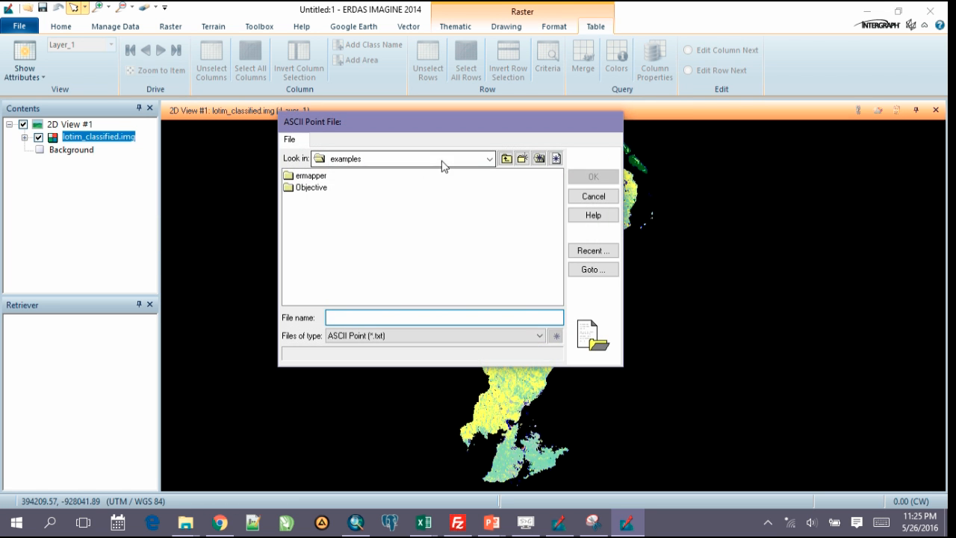
left_click(442, 160)
left_click(396, 238)
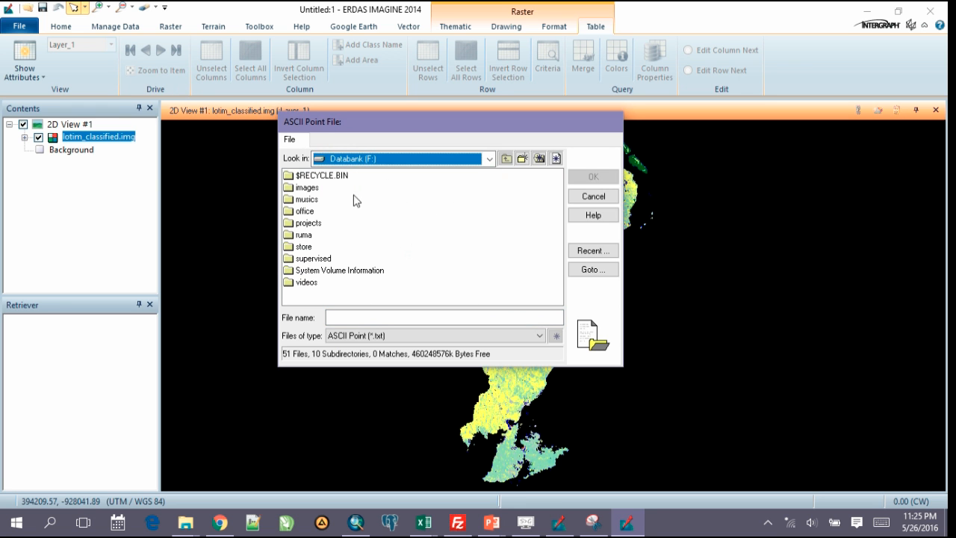
double_click(305, 210)
scroll(341, 209, "down", 3)
double_click(453, 236)
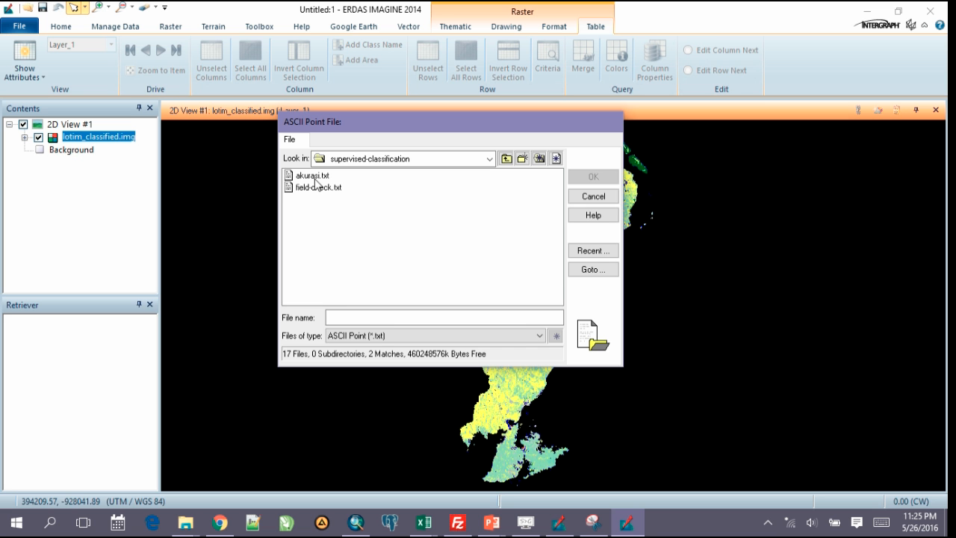
left_click(313, 177)
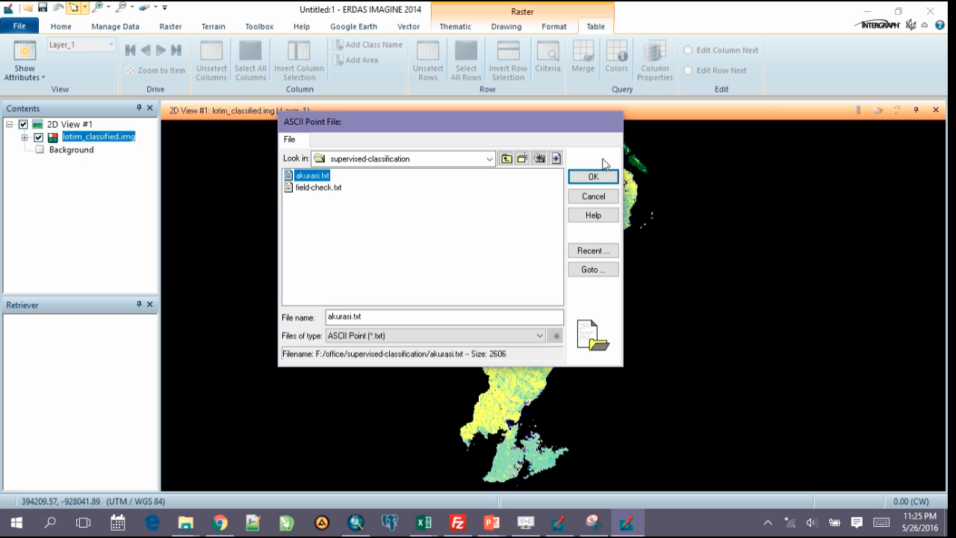
left_click(593, 177)
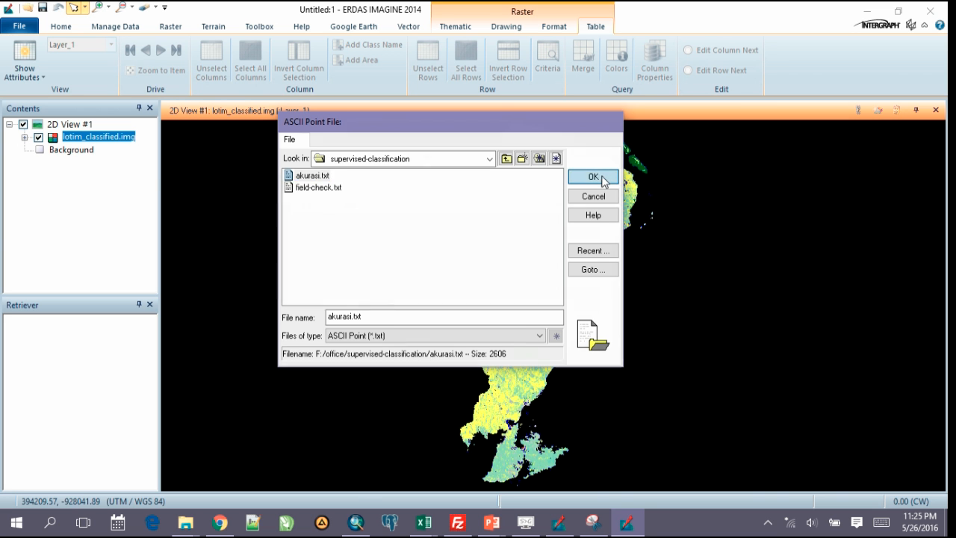
Set the separator character to Comma in the import options for akurasi.txt
left_click_drag(171, 199, 398, 133)
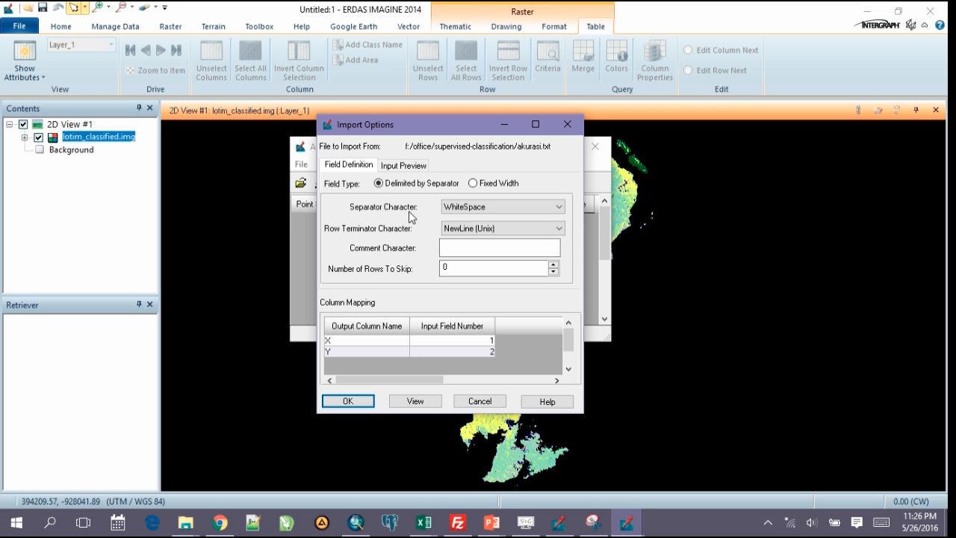
left_click(494, 210)
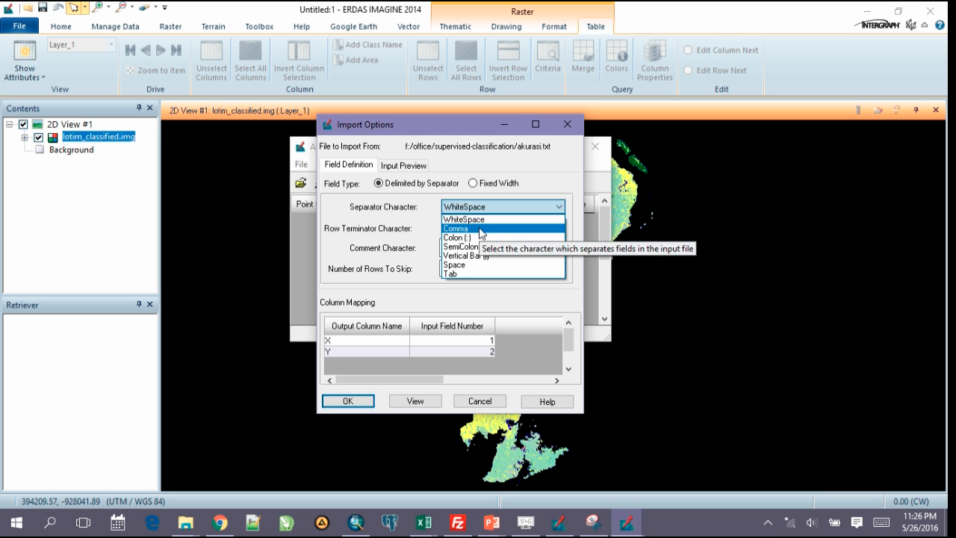
left_click(480, 232)
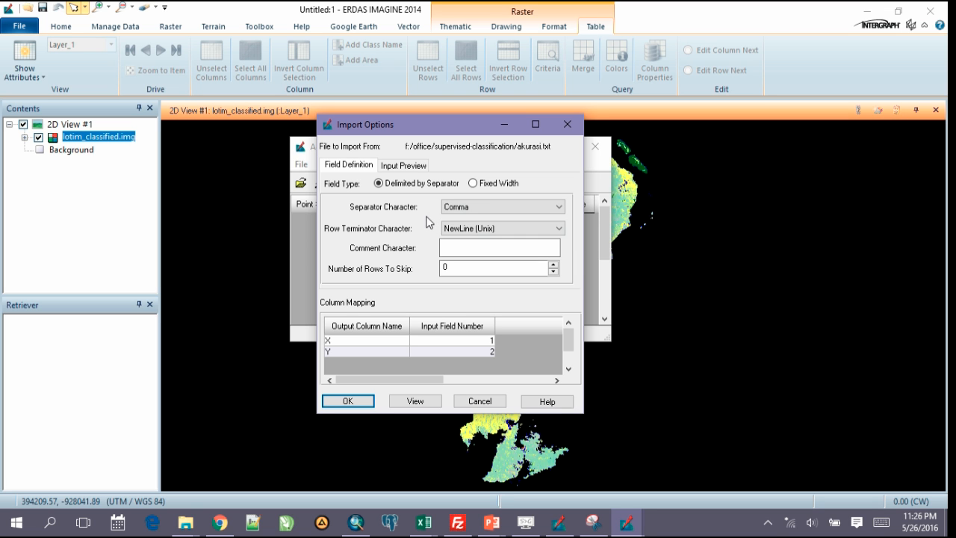
left_click(492, 212)
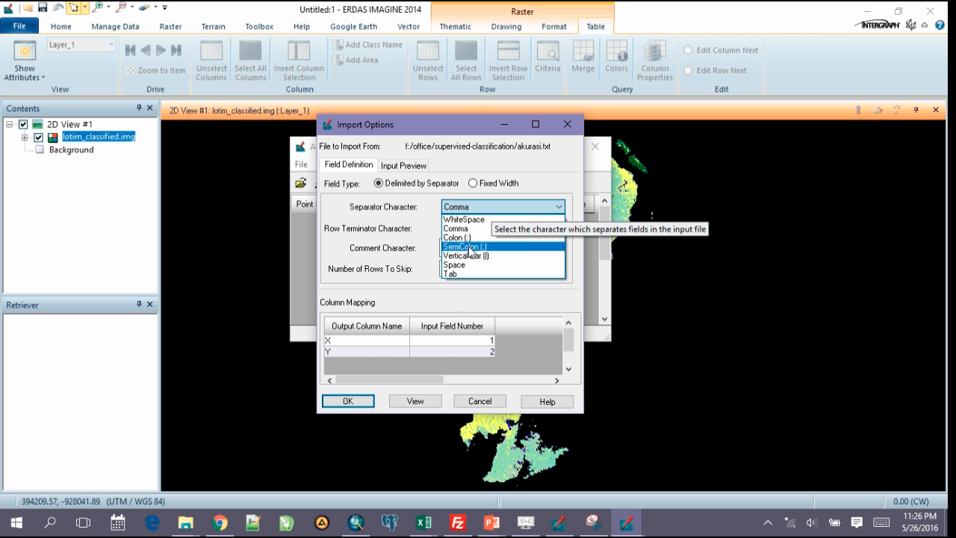
left_click(460, 228)
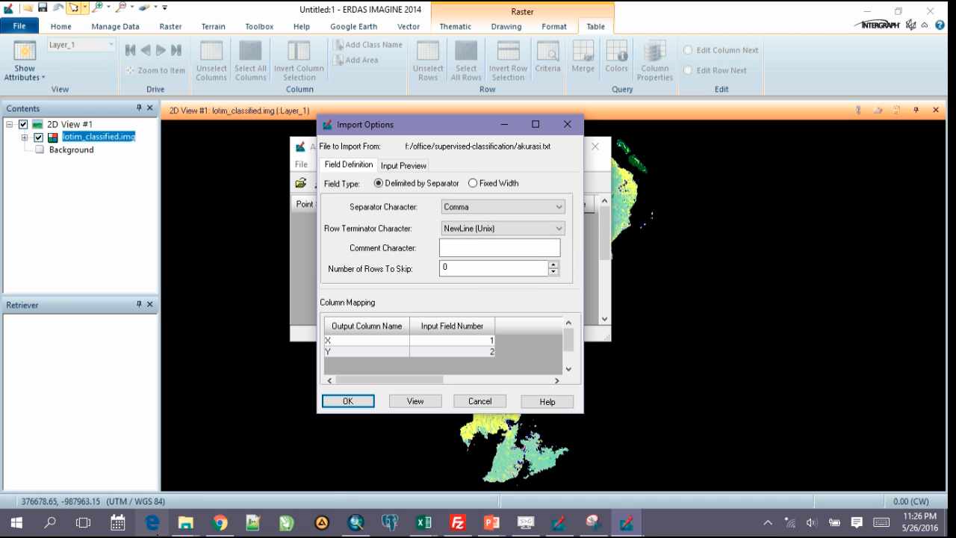
Switch to the supervised-classification folder in File Explorer and reopen akurasi.txt to check its separator
mouse_move(180, 526)
left_click(243, 474)
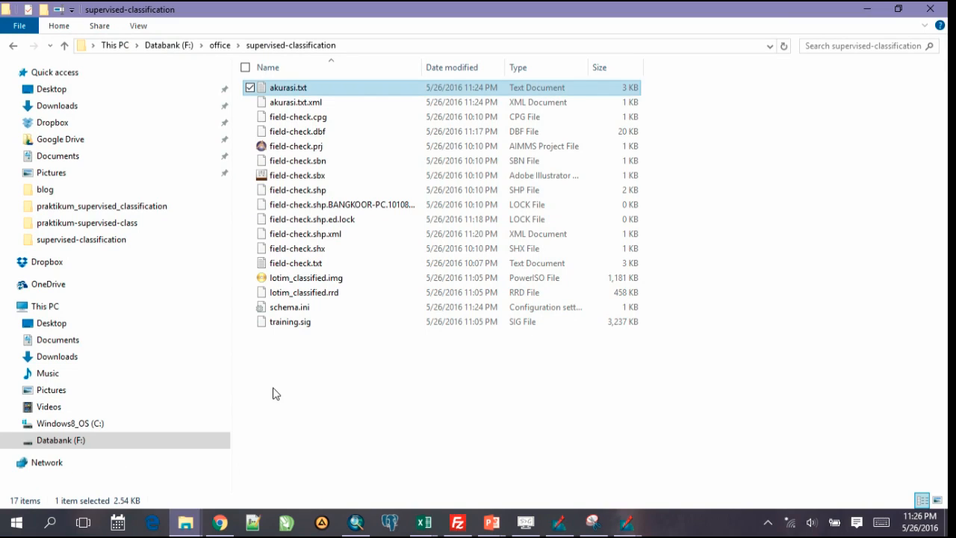
double_click(313, 88)
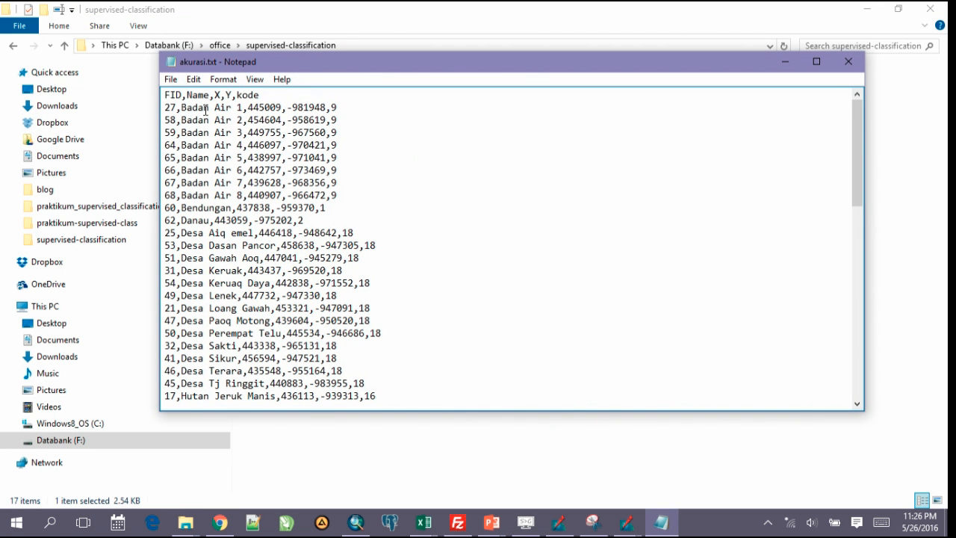
Replace the comma after FID in the header line of akurasi.txt with a semicolon and restore the comma
left_click_drag(182, 96, 187, 96)
left_click(188, 95)
key("BackSpace")
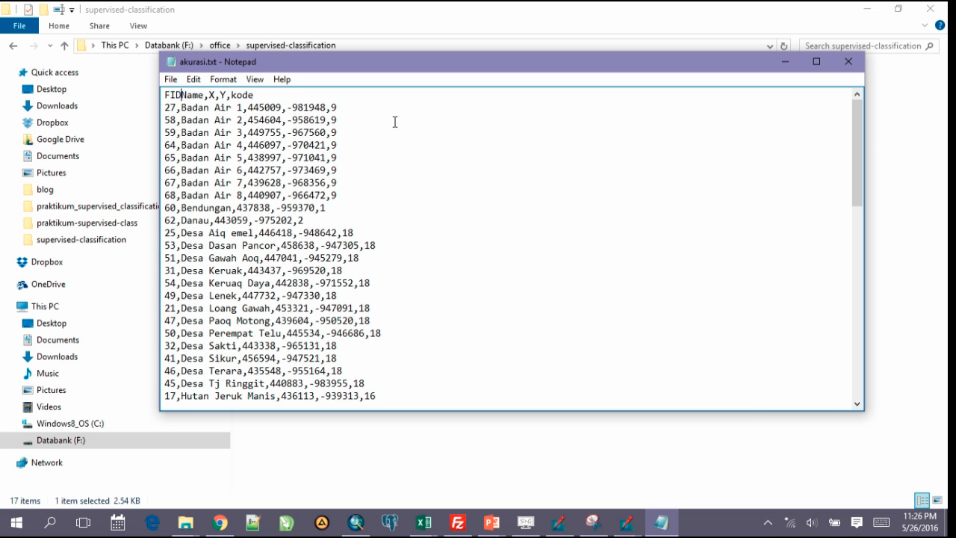
type(";")
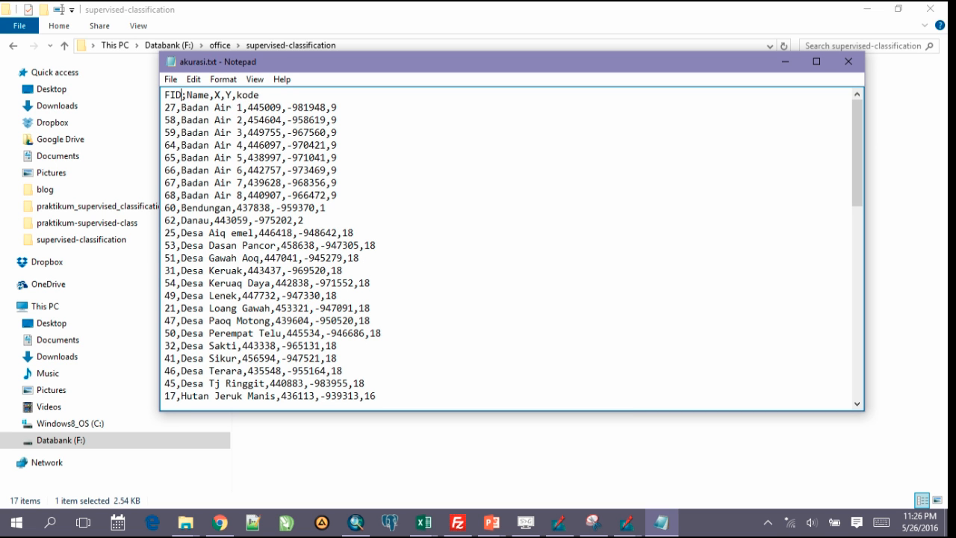
key("BackSpace")
type(",")
left_click_drag(181, 94, 188, 96)
Return to the ERDAS IMAGINE import options and preview how akurasi.txt is divided into fields by comma
key("alt+Tab")
key("alt+Tab")
key("alt+Tab")
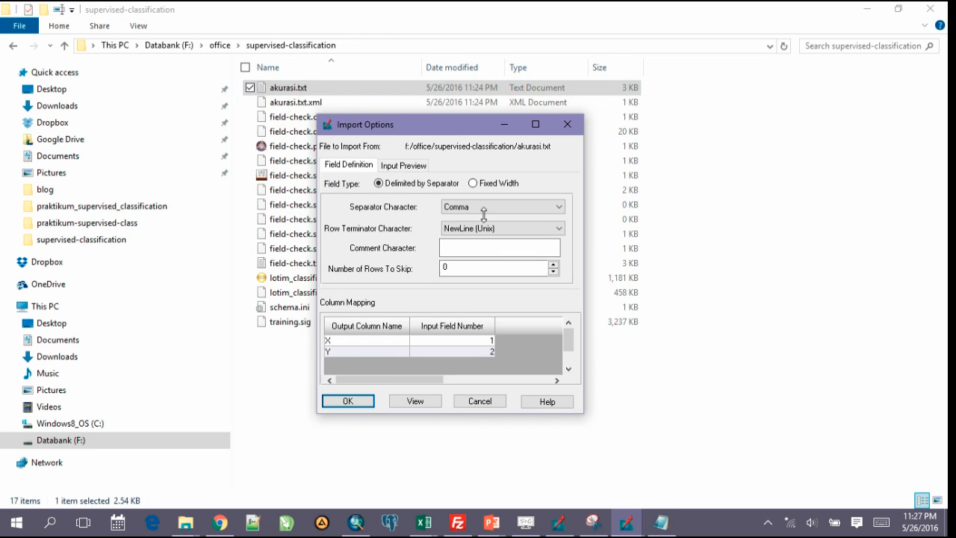
left_click(401, 169)
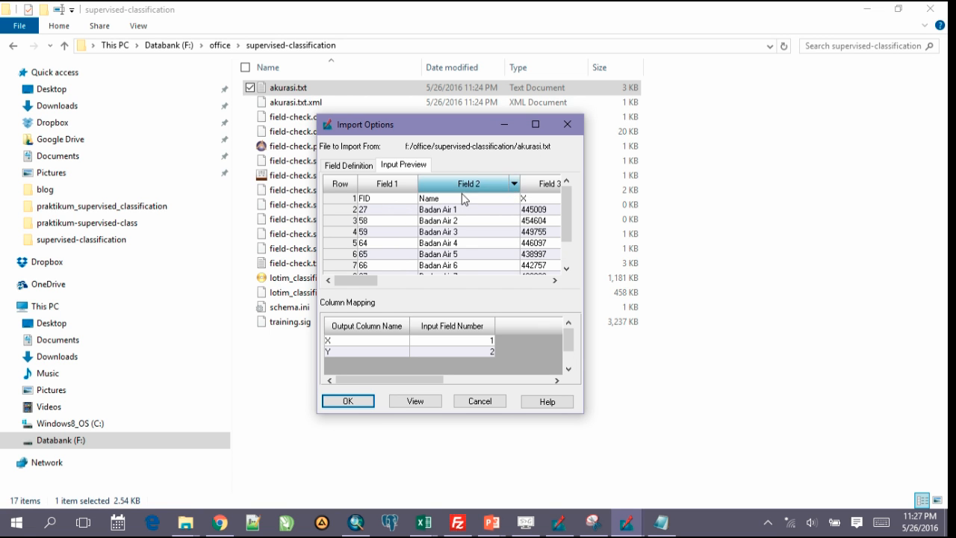
Try WhiteSpace as the separator character, preview the resulting fields and set the separator back to Comma
left_click(365, 168)
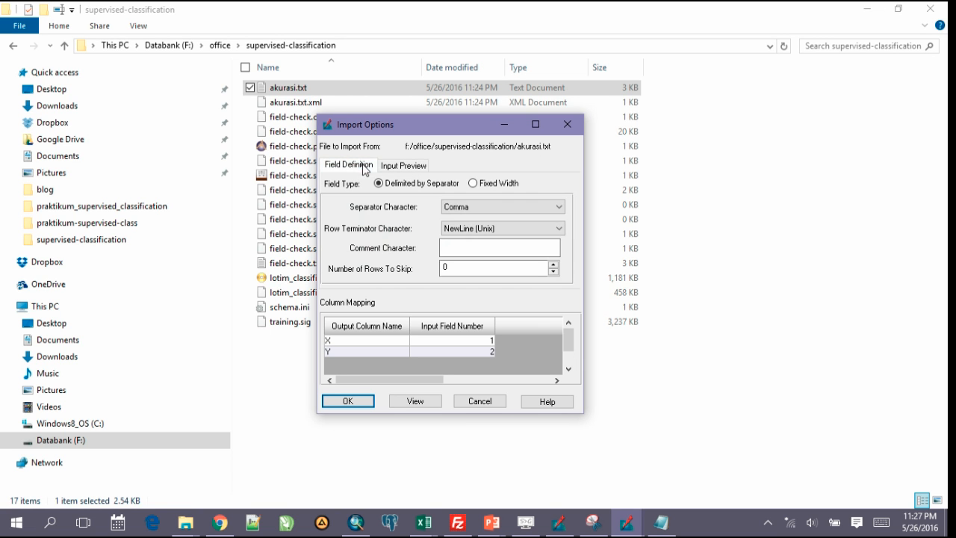
left_click(478, 210)
left_click(468, 220)
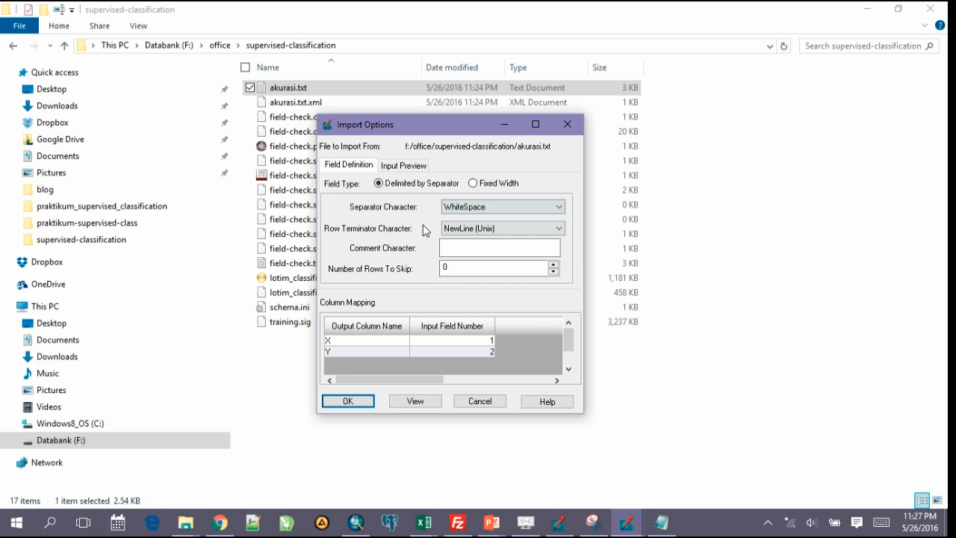
left_click(399, 166)
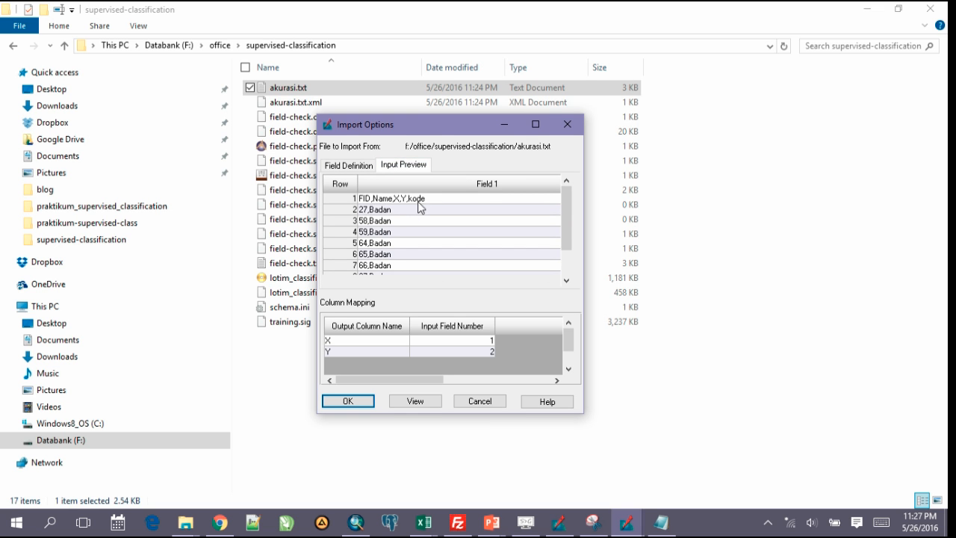
left_click(356, 172)
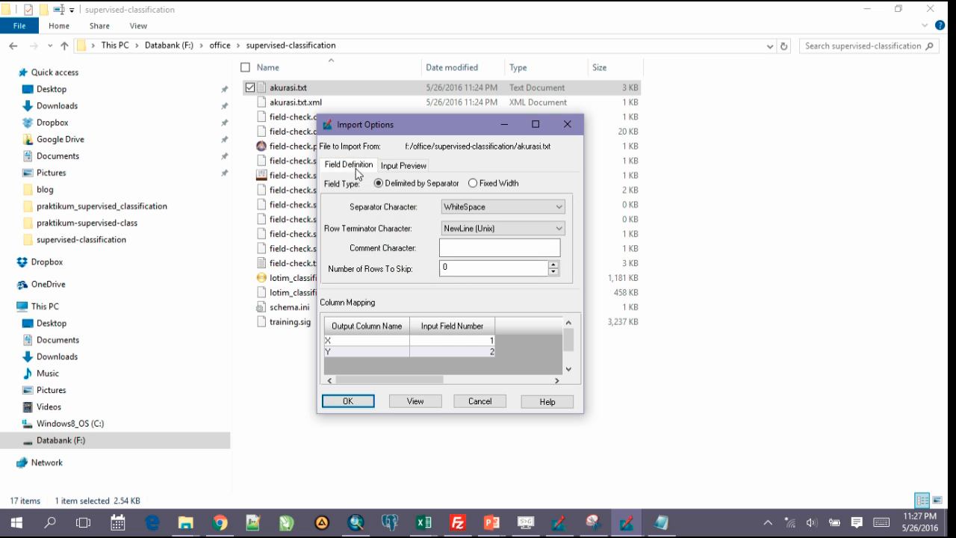
left_click(467, 210)
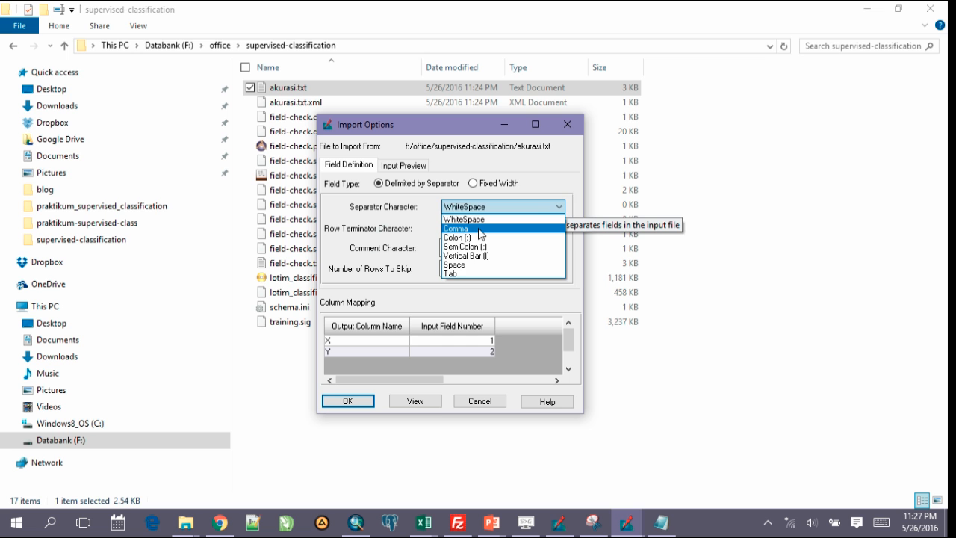
left_click(479, 228)
Examine the input preview of akurasi.txt to identify which field numbers hold the X and Y coordinates
left_click(403, 166)
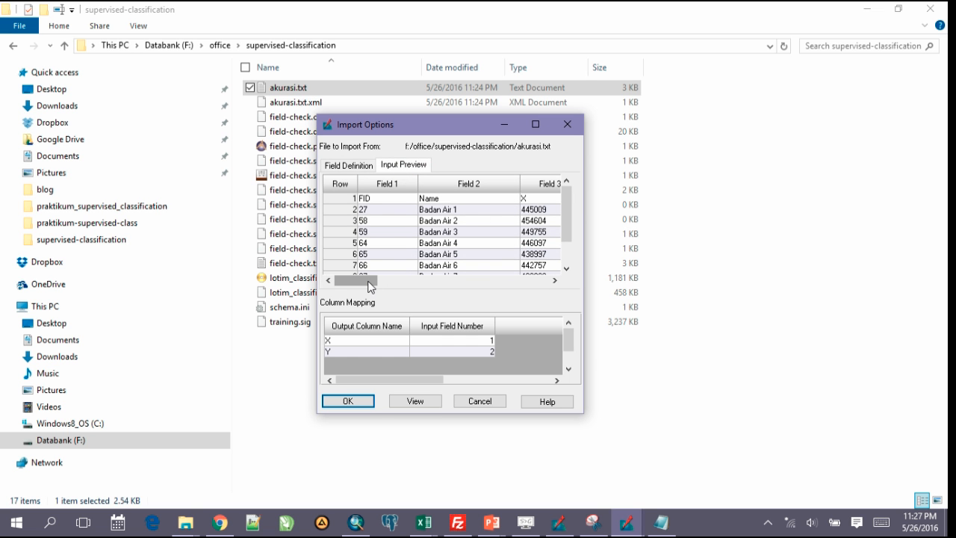
left_click_drag(373, 281, 447, 270)
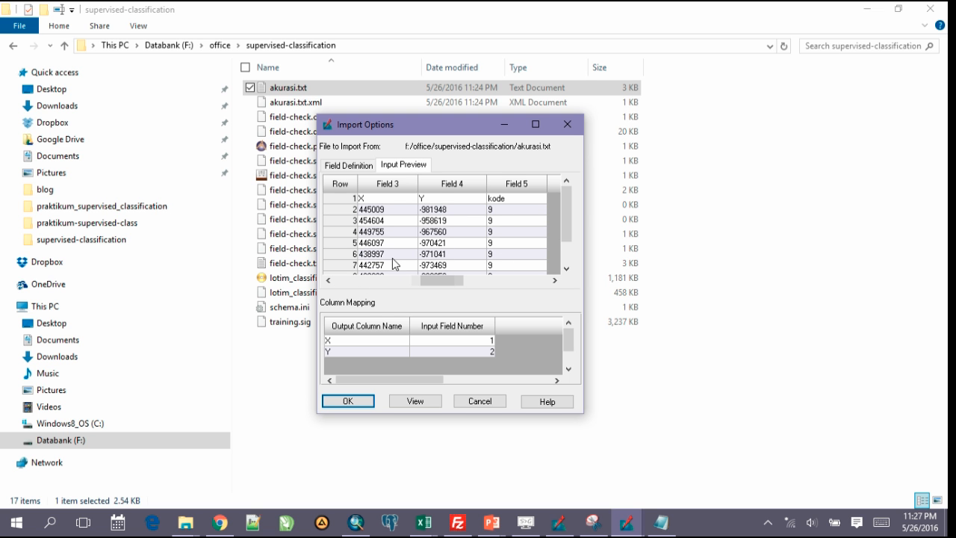
left_click(363, 199)
left_click(428, 198)
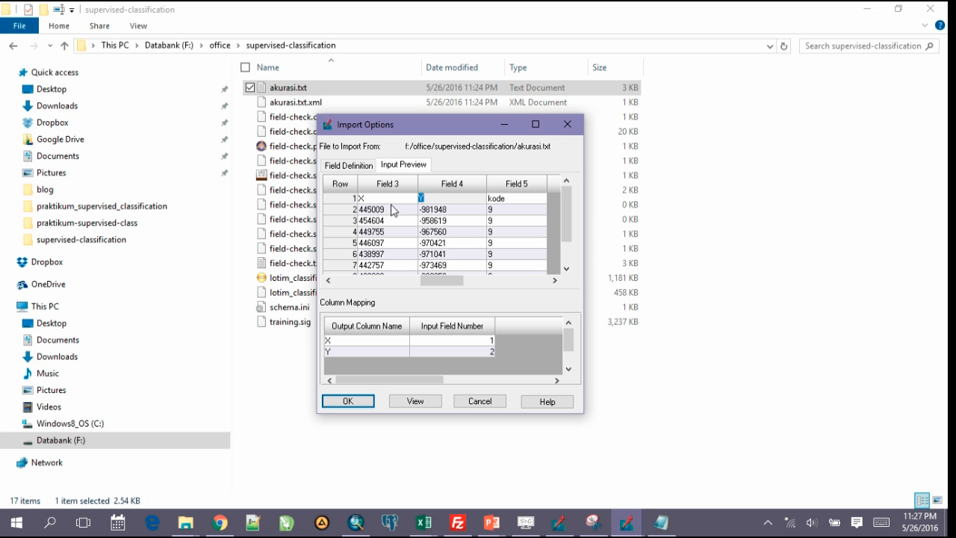
left_click(399, 198)
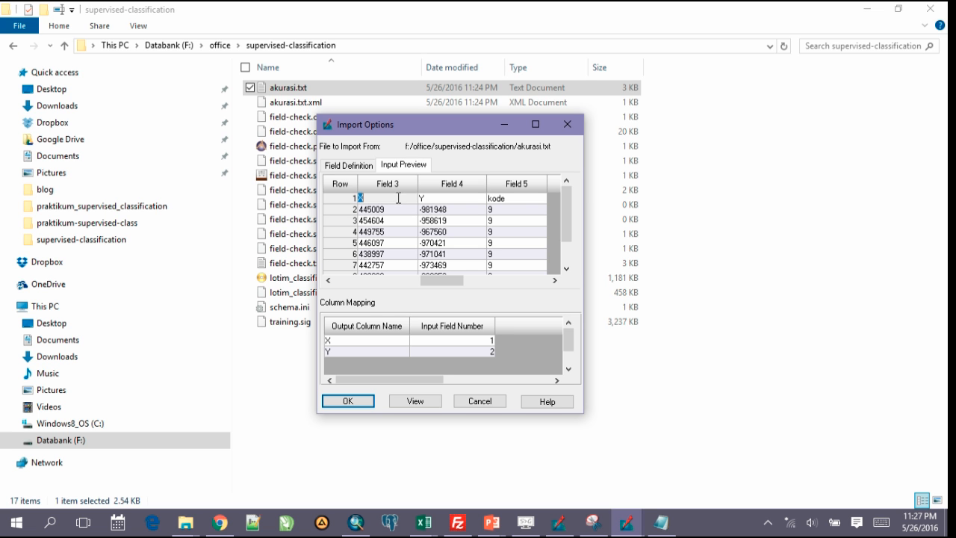
left_click(429, 200)
left_click(402, 199)
left_click(437, 200)
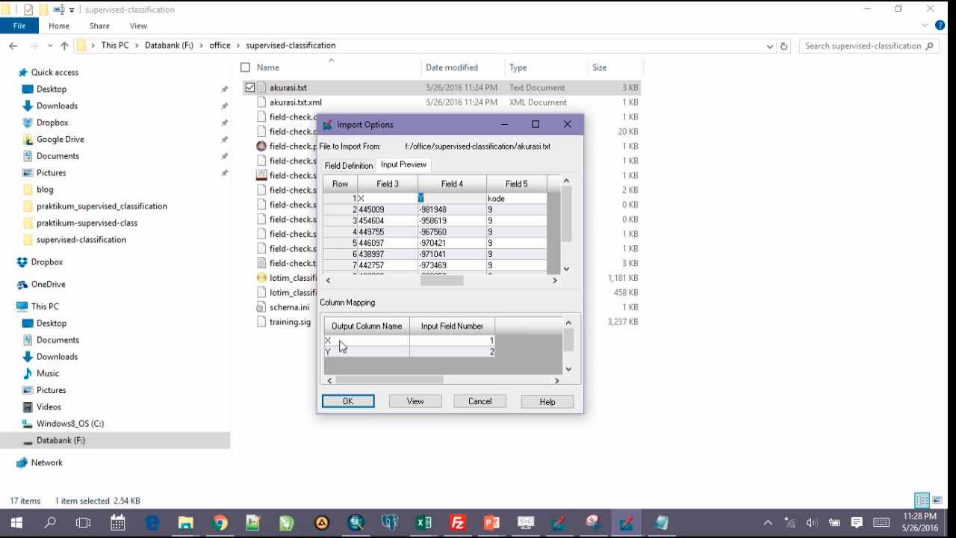
Map the X output column to input field 3 and Y to input field 4, and import the points
left_click(482, 340)
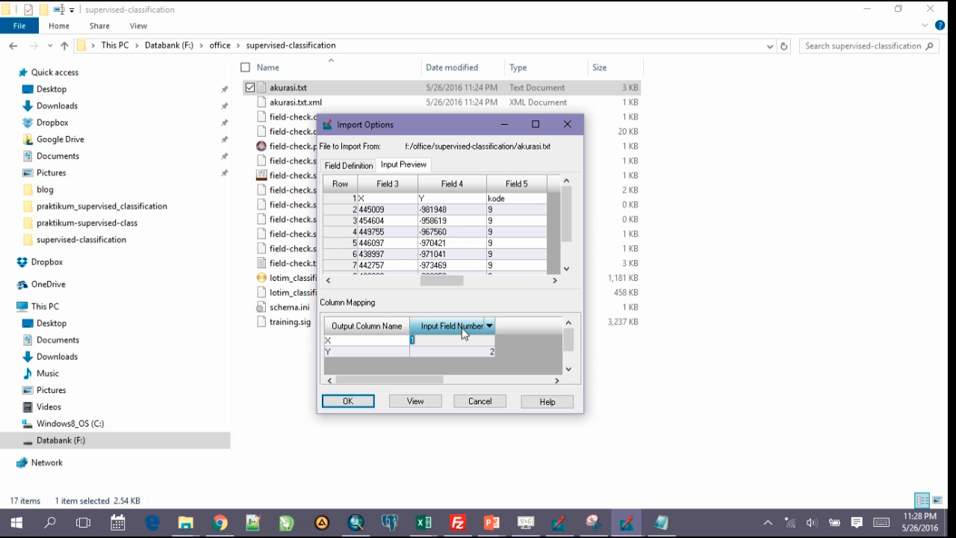
type("3")
left_click(487, 351)
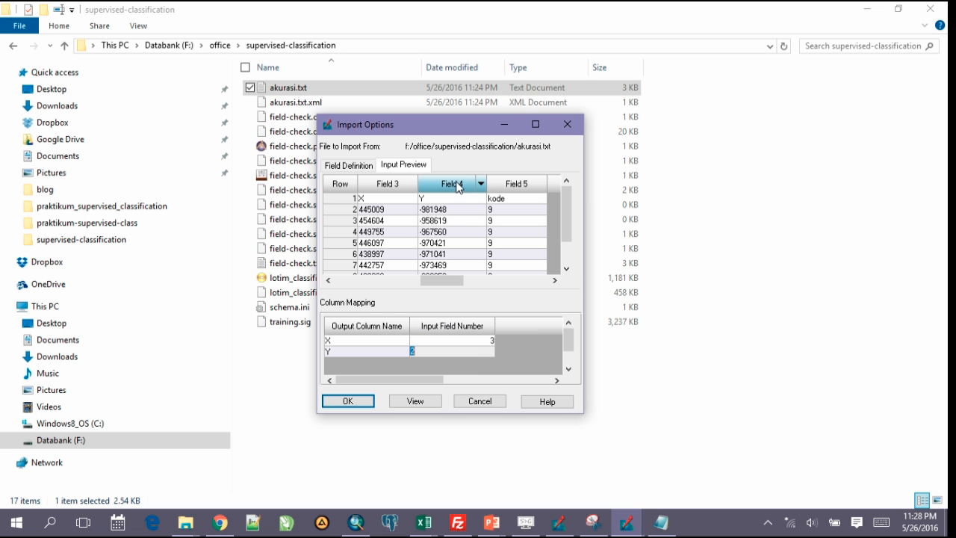
type("4")
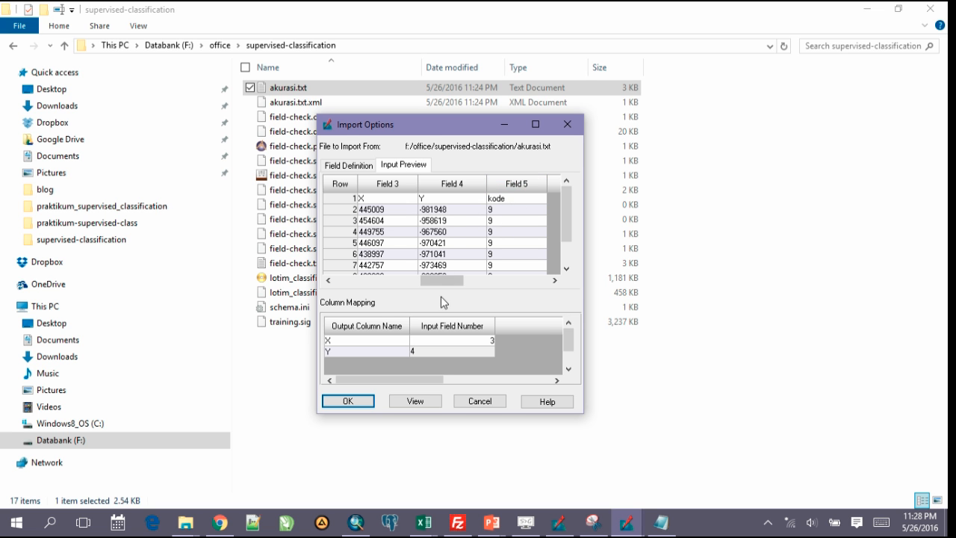
left_click(359, 402)
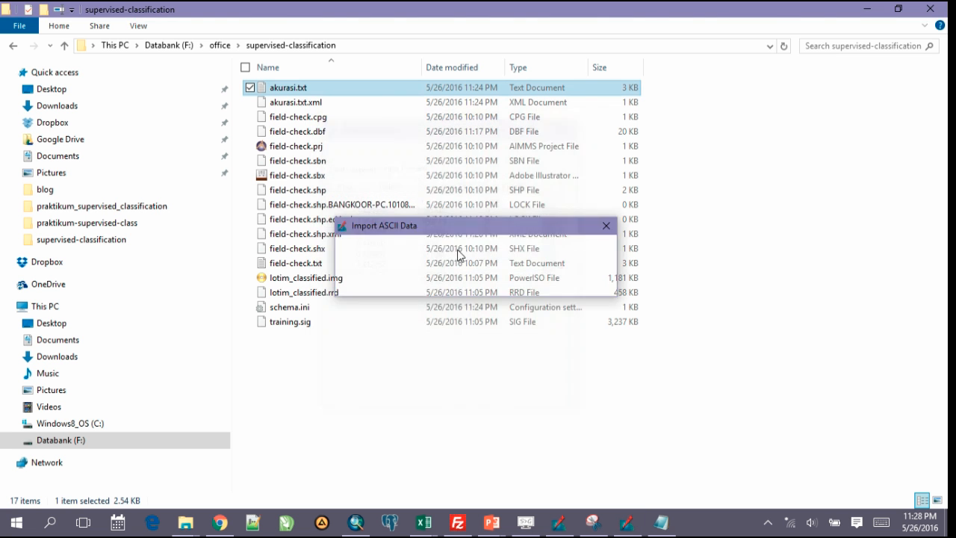
Bring the Accuracy Assessment window forward and examine the imported points and their X and Y coordinates
left_click(626, 527)
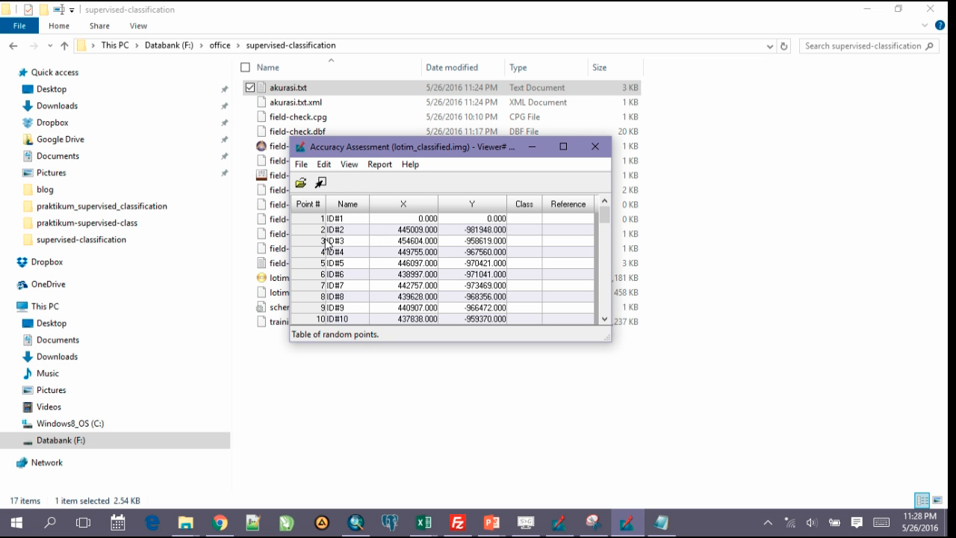
scroll(501, 288, "down", 2)
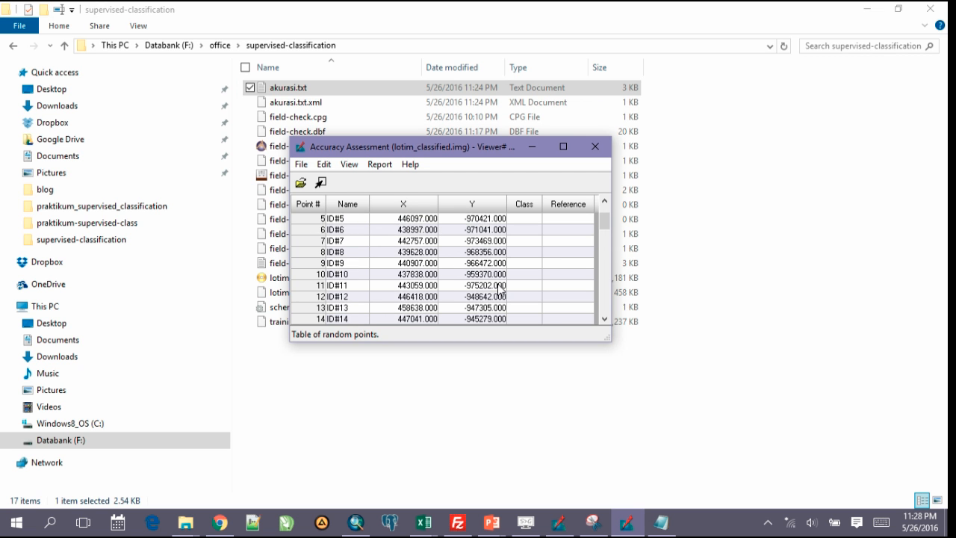
scroll(500, 288, "down", 6)
scroll(499, 286, "down", 11)
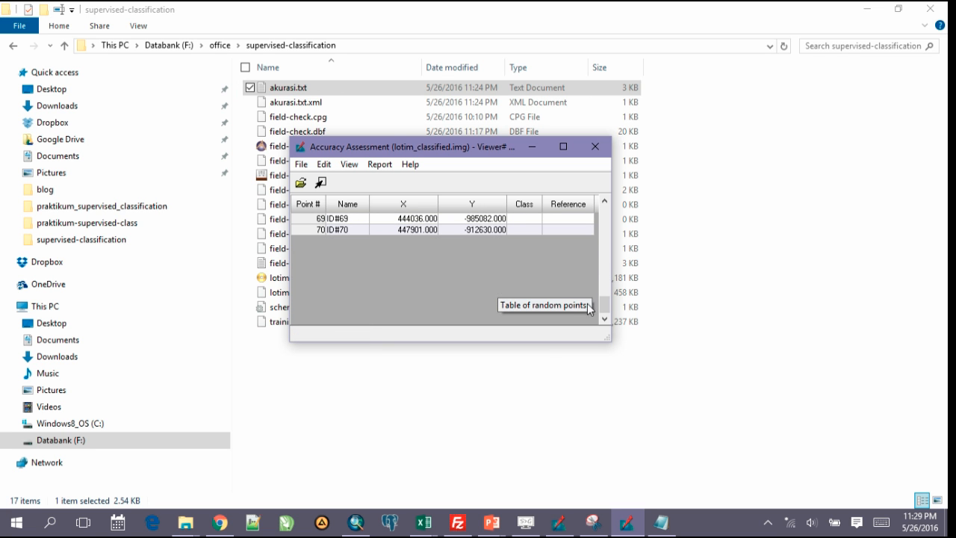
left_click_drag(604, 305, 609, 213)
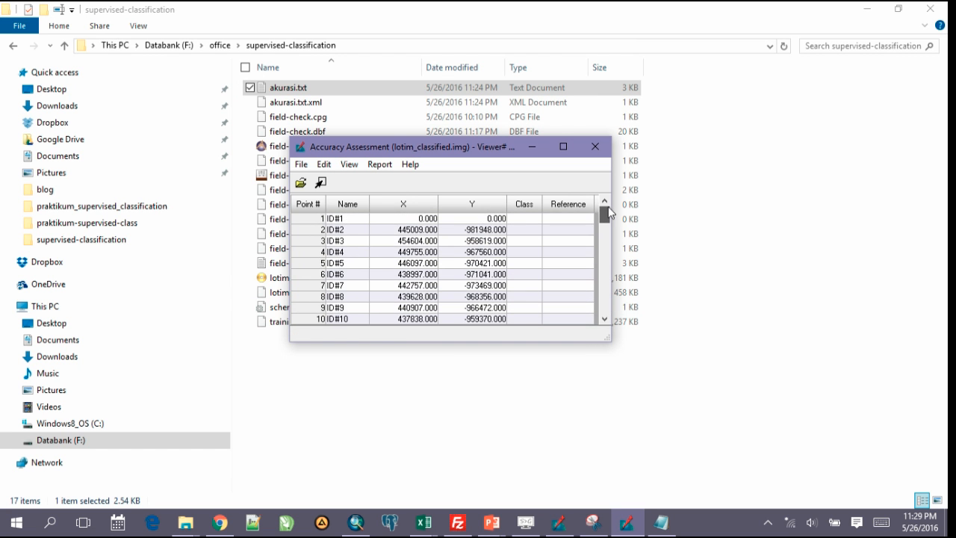
Choose F:/office/supervised-classification/akurasi.txt as the file to import into the Reference column and open its import options
left_click(559, 204)
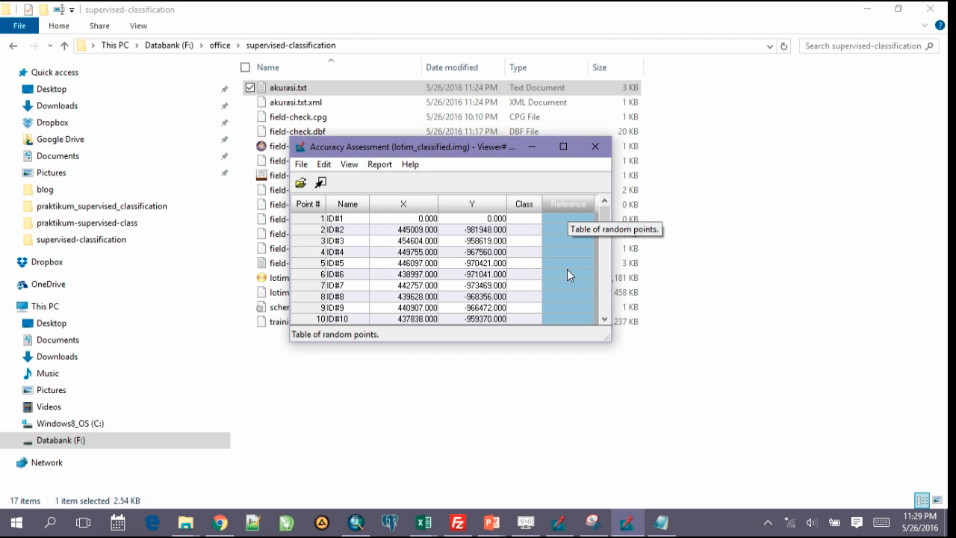
right_click(563, 206)
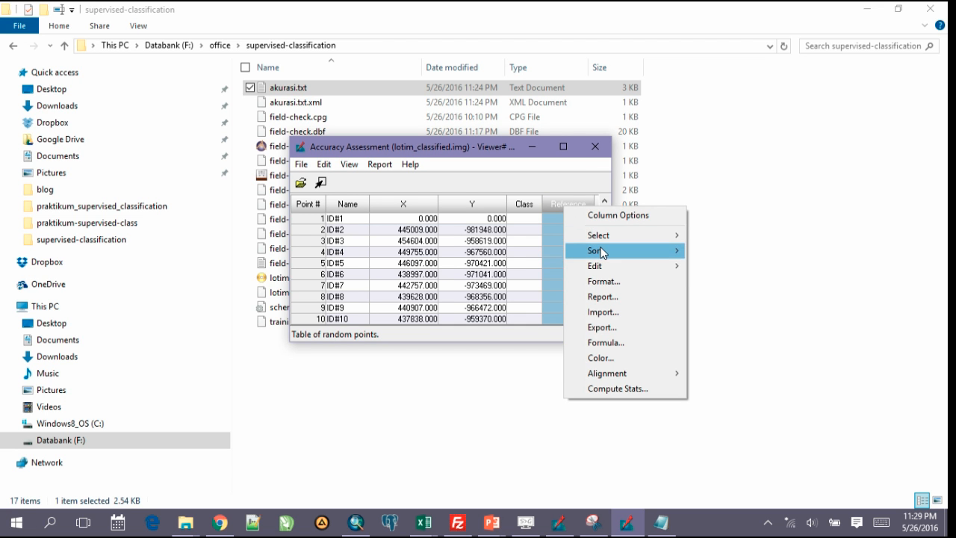
left_click(605, 312)
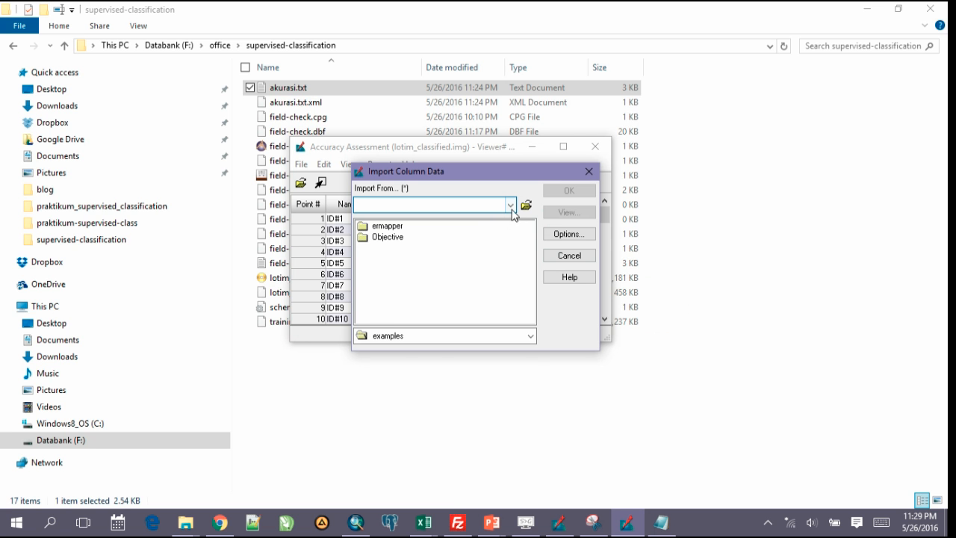
left_click(511, 207)
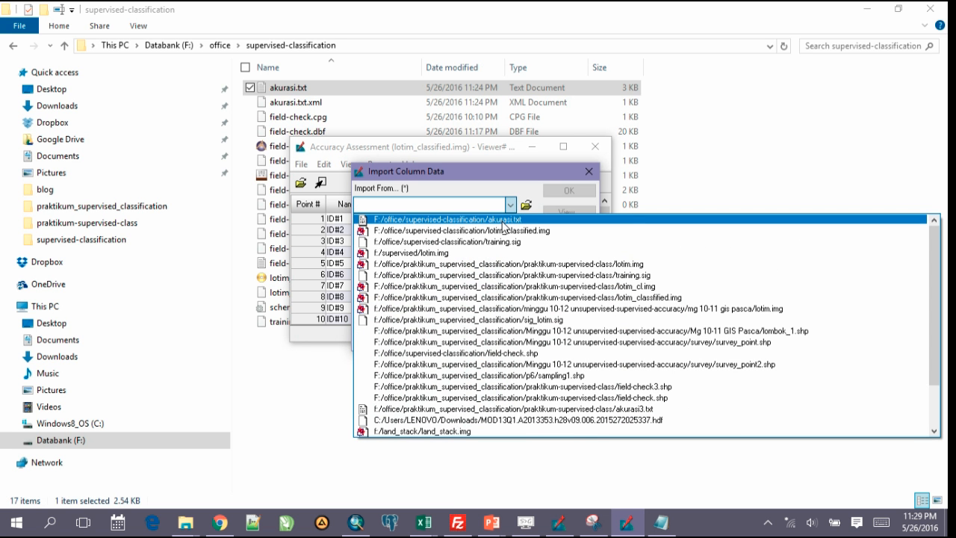
left_click(503, 221)
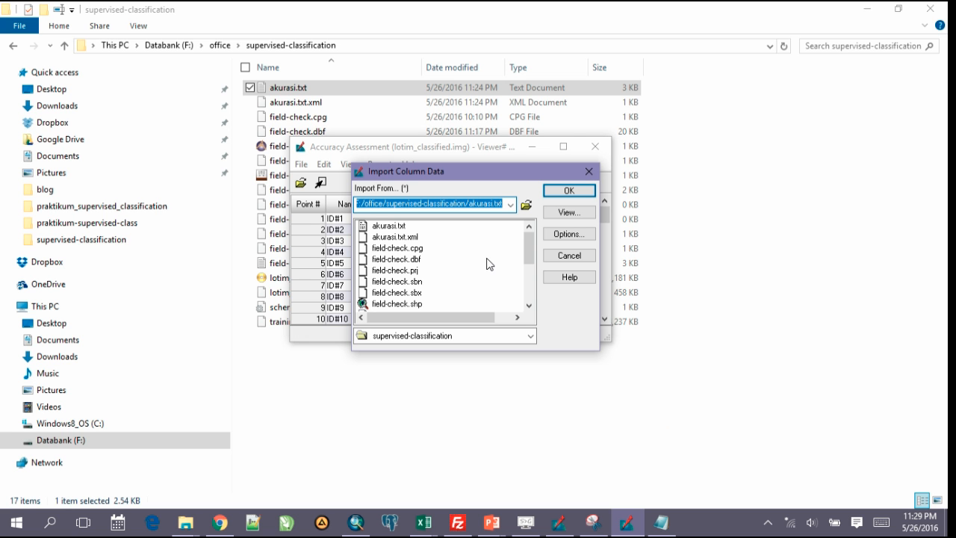
left_click(572, 236)
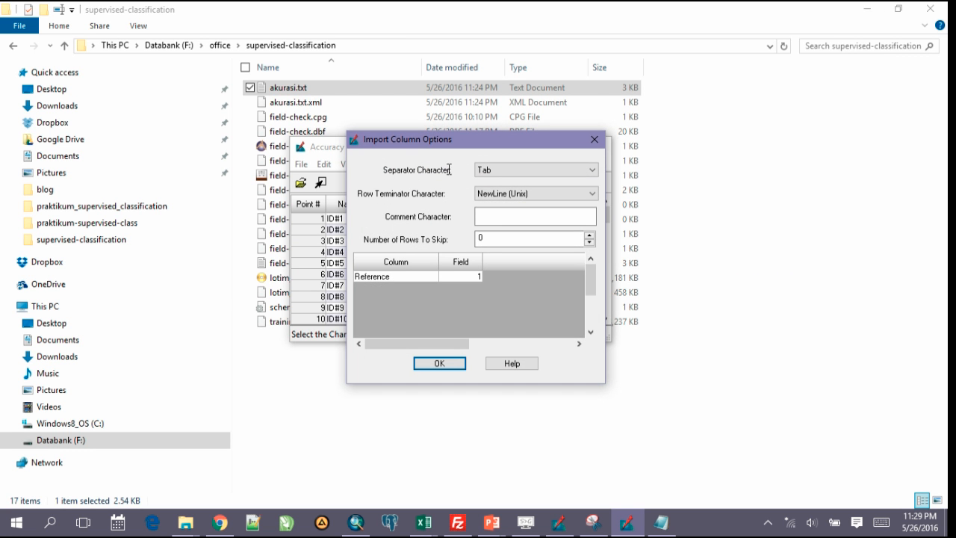
Import the Reference column from input field 5 of akurasi.txt, using Comma as the separator character
left_click(530, 166)
left_click(515, 187)
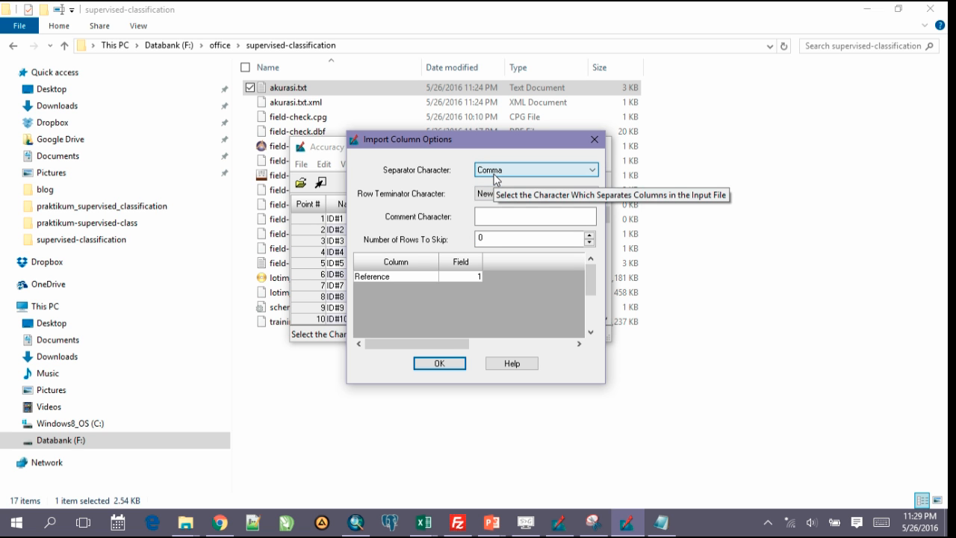
left_click(468, 277)
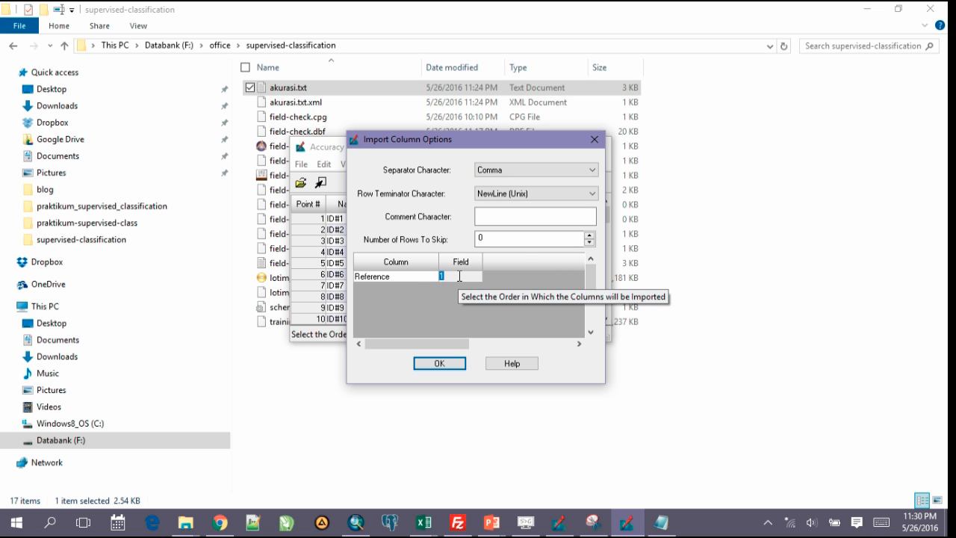
type("5")
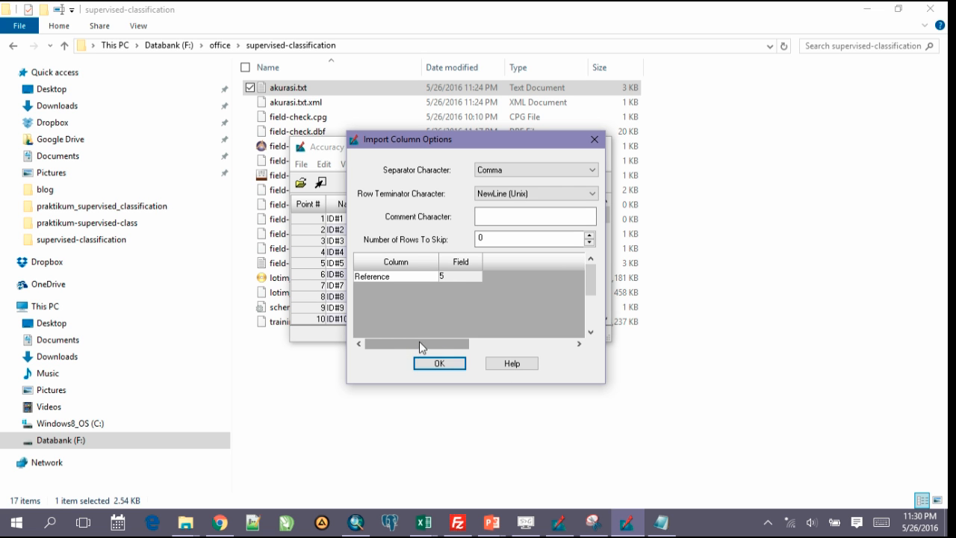
left_click(459, 364)
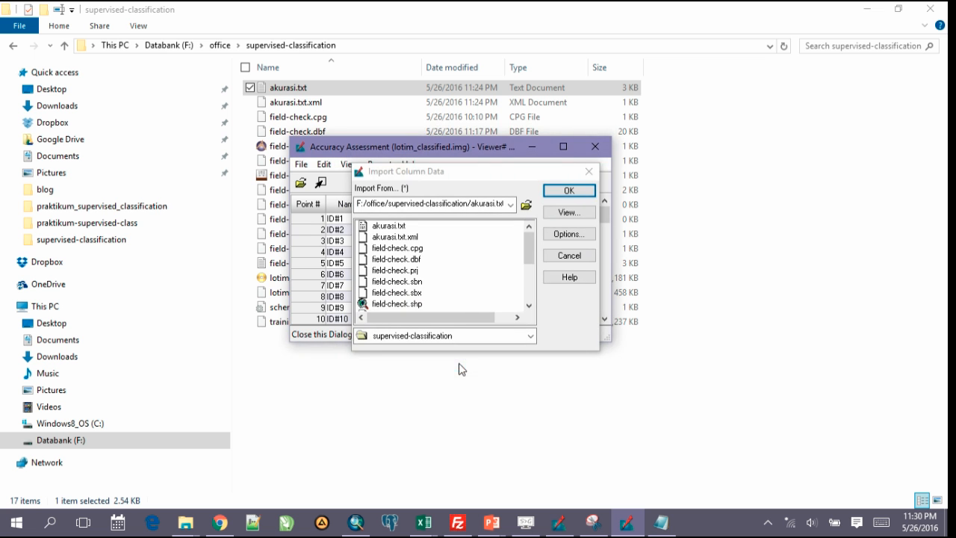
left_click(569, 192)
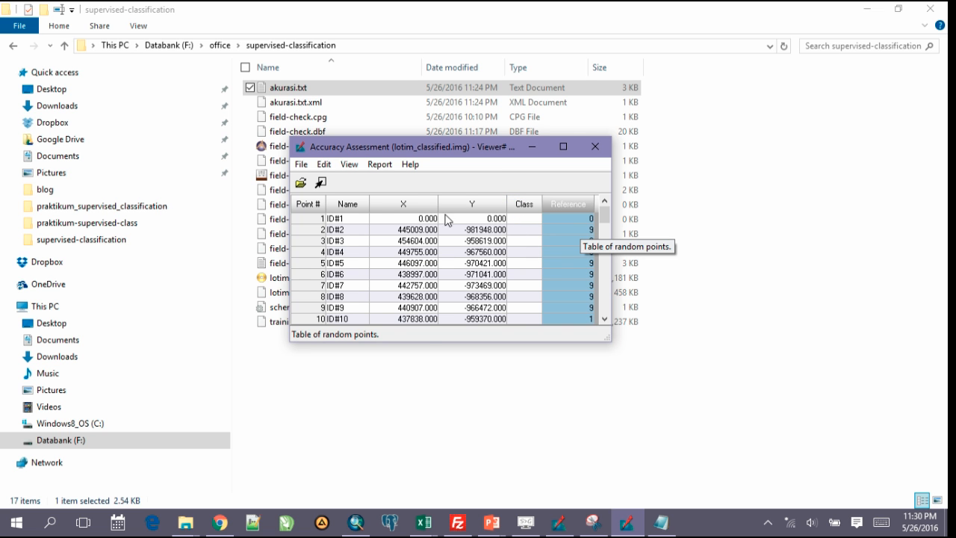
Show the class values for all points and compare them with the Reference values, including those of points 2 and 7
left_click(323, 165)
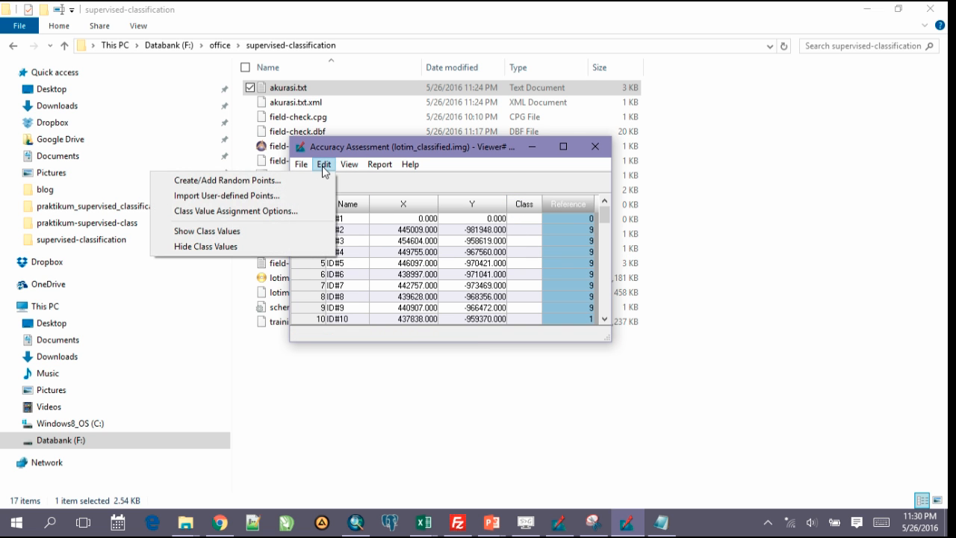
left_click(272, 231)
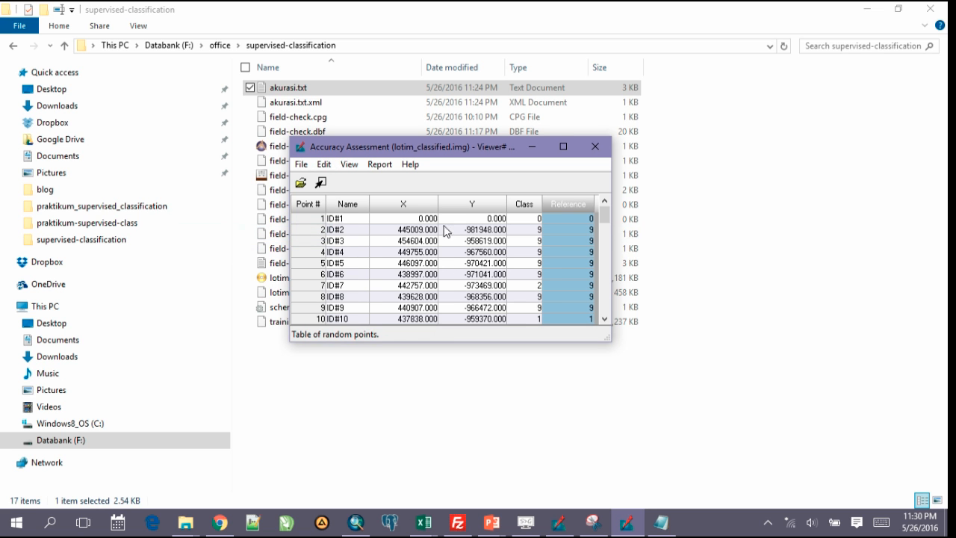
left_click(569, 229)
left_click(569, 251)
left_click(575, 226)
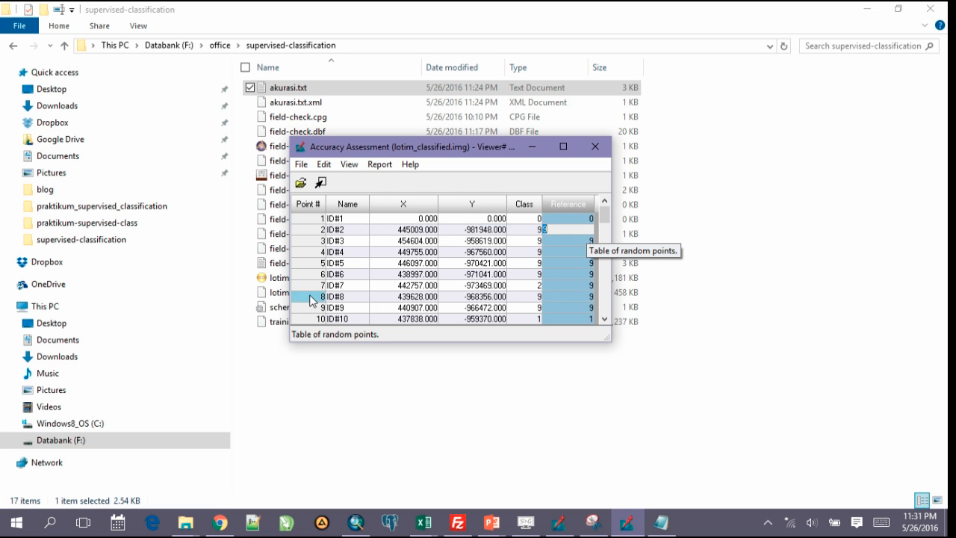
left_click(584, 285)
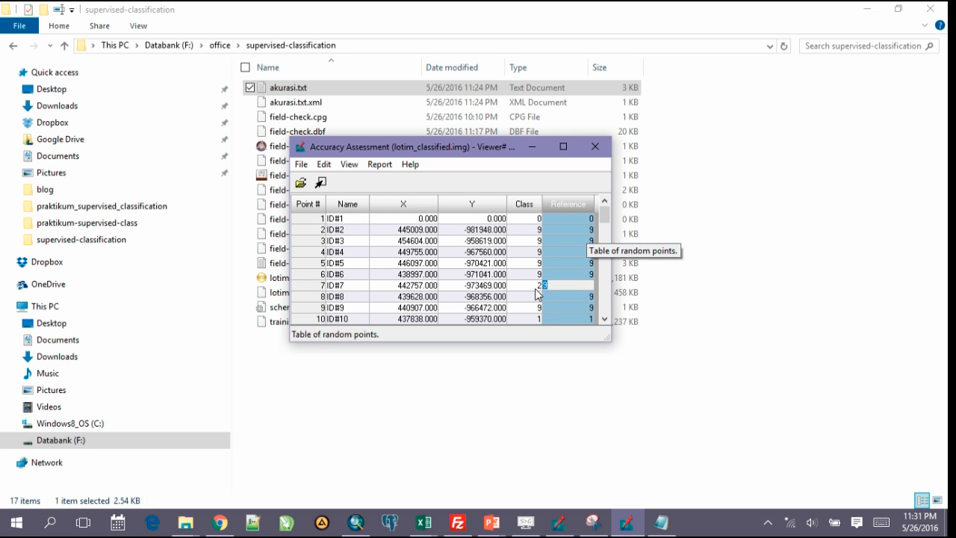
type("9")
key("Return")
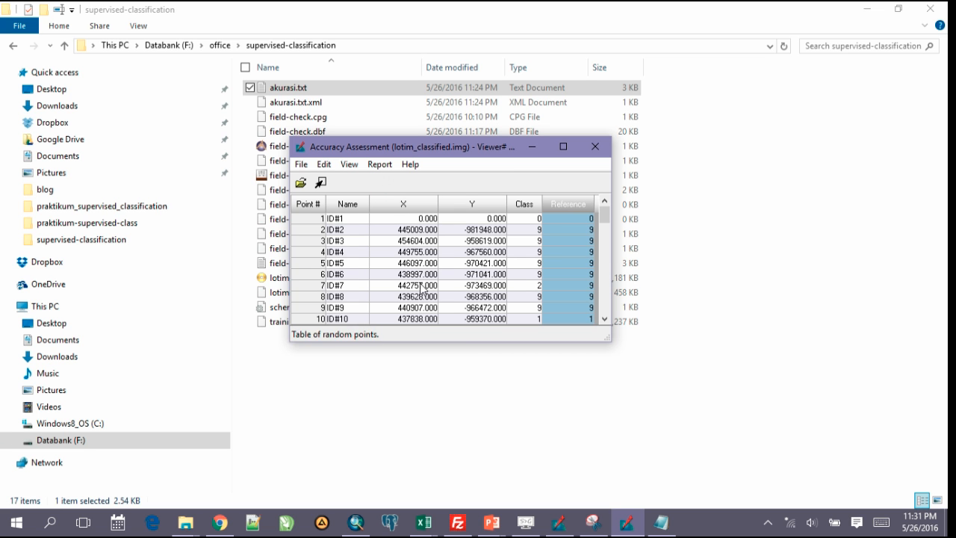
Generate the accuracy report and widen its window to fit all columns of the error matrix
left_click(381, 165)
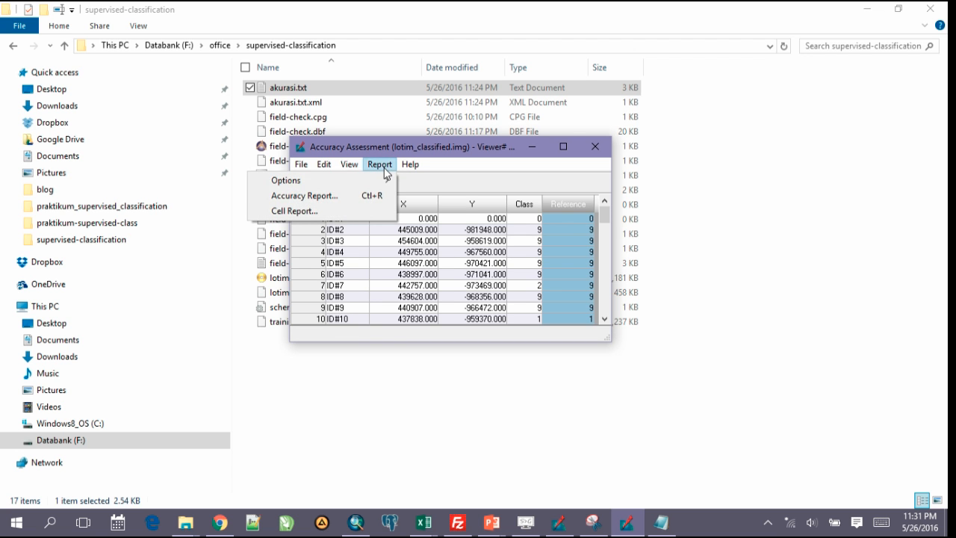
left_click(351, 200)
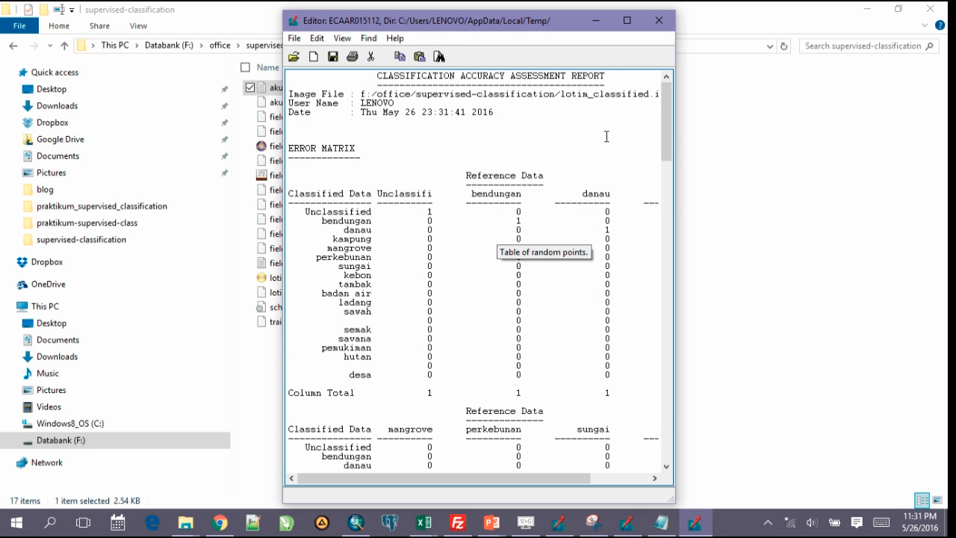
scroll(635, 179, "down", 5)
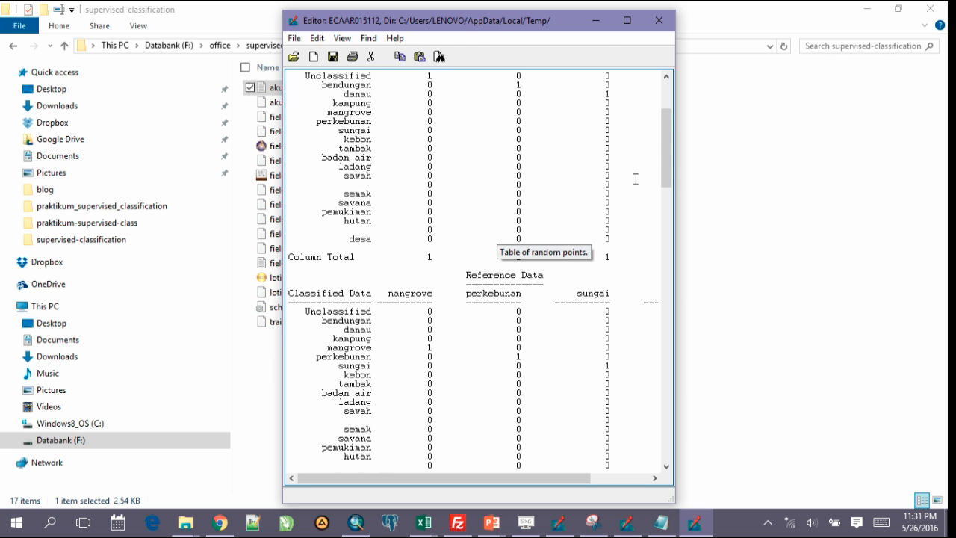
scroll(636, 179, "down", 20)
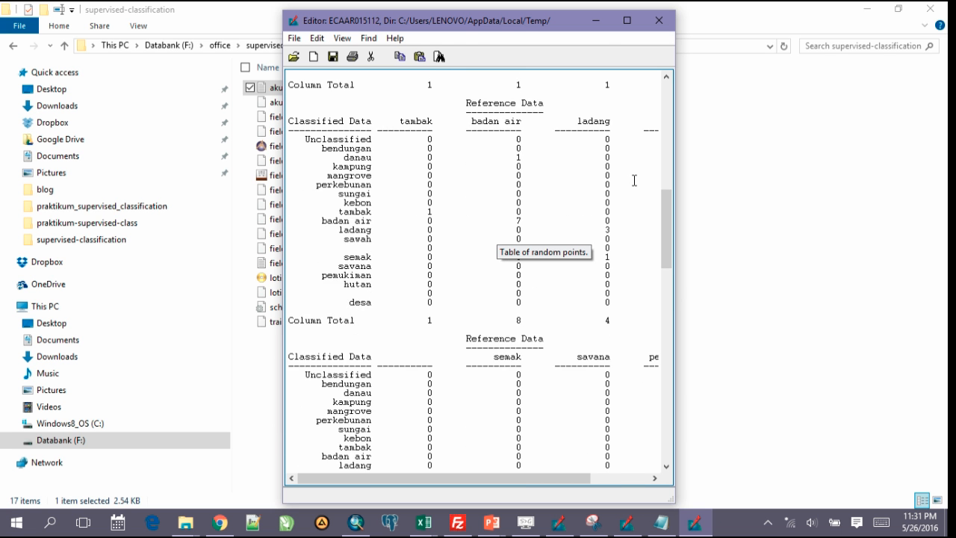
scroll(634, 180, "up", 20)
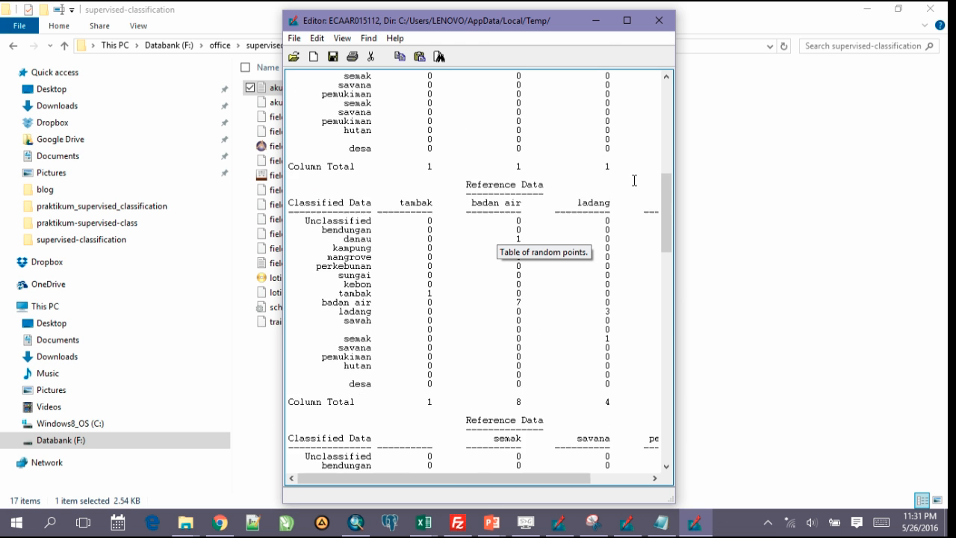
scroll(635, 180, "up", 2)
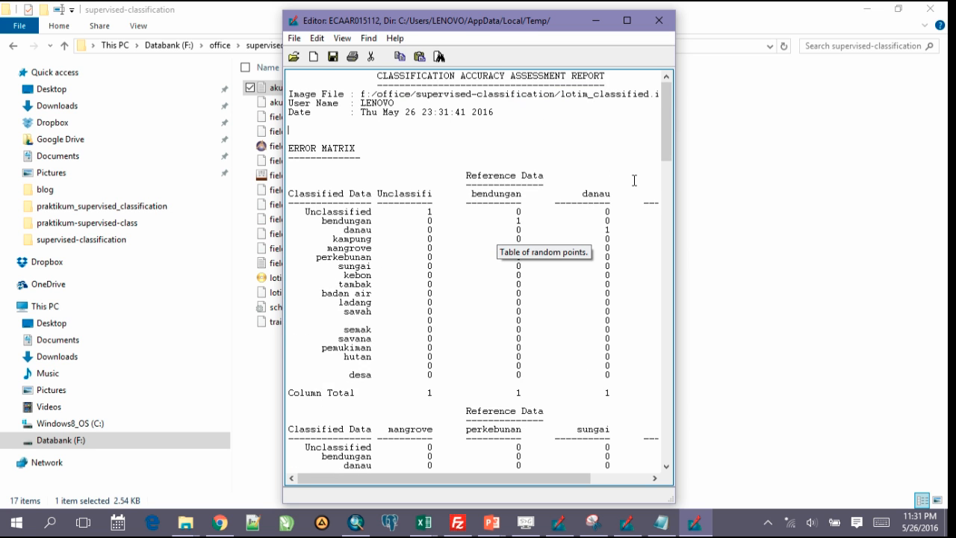
scroll(634, 181, "down", 4)
scroll(634, 180, "up", 4)
left_click_drag(674, 238, 832, 240)
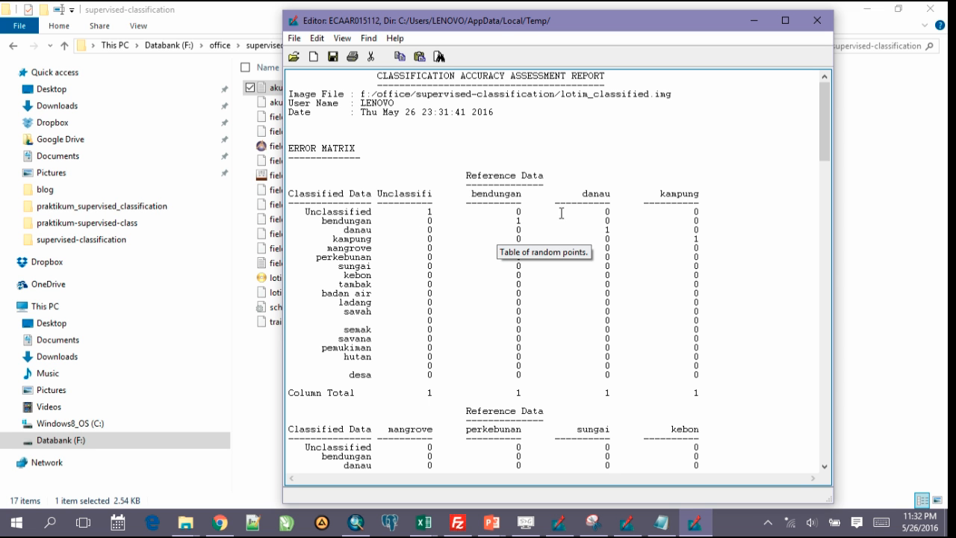
Review the report's error matrix through to its row totals and locate the Accuracy Totals section
left_click(523, 223)
scroll(675, 242, "down", 20)
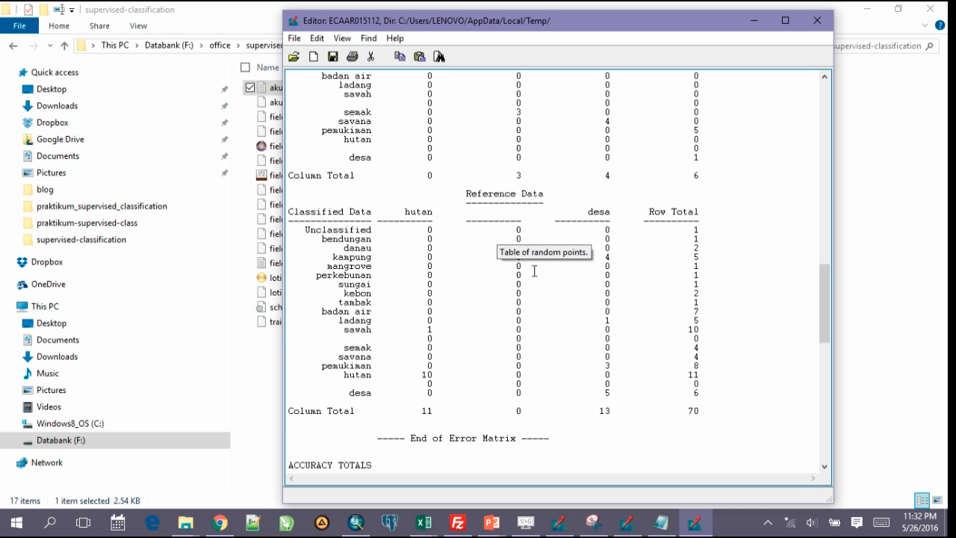
scroll(535, 270, "down", 4)
scroll(559, 336, "down", 4)
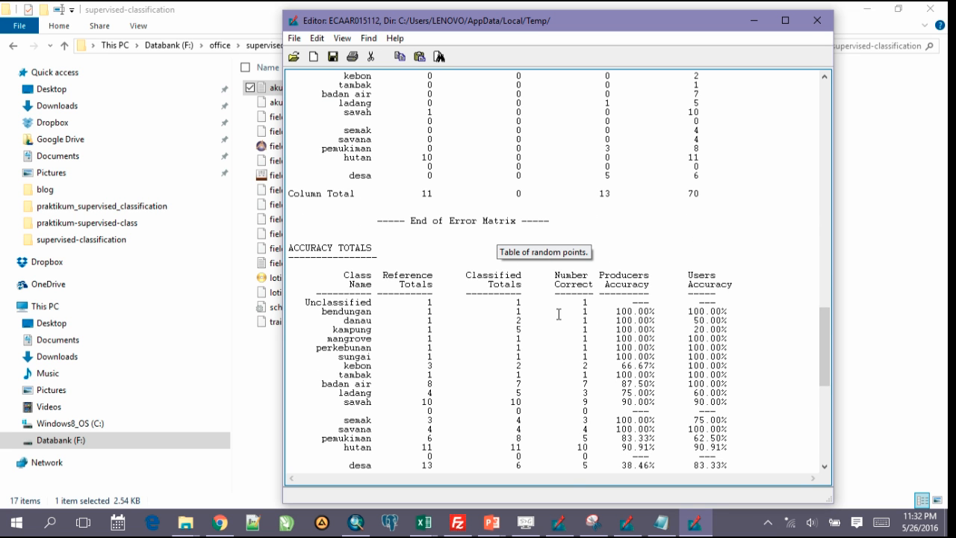
scroll(559, 314, "down", 3)
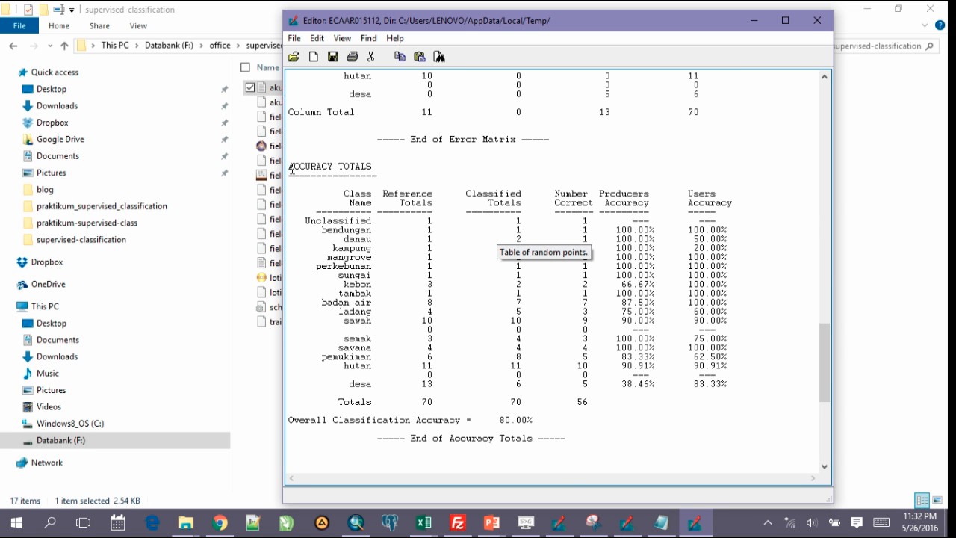
left_click_drag(290, 167, 388, 163)
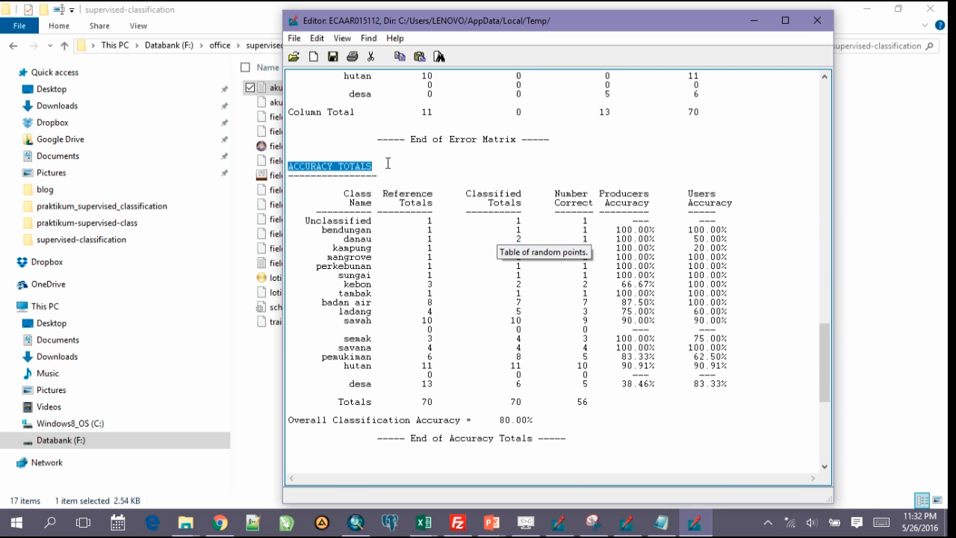
left_click(387, 163)
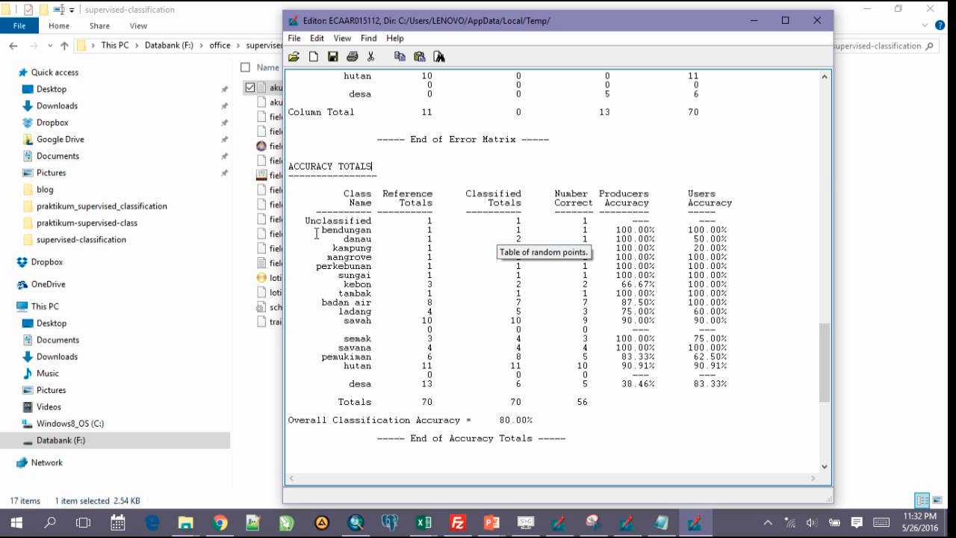
Examine the producer's accuracy of individual classes in Accuracy Totals, including bendungan, kebon and pemukiman
left_click_drag(321, 232, 378, 233)
left_click(376, 233)
left_click_drag(617, 232, 656, 233)
left_click(344, 284)
double_click(366, 283)
left_click(625, 357)
left_click_drag(624, 356, 656, 357)
left_click(377, 357)
left_click_drag(316, 357, 379, 355)
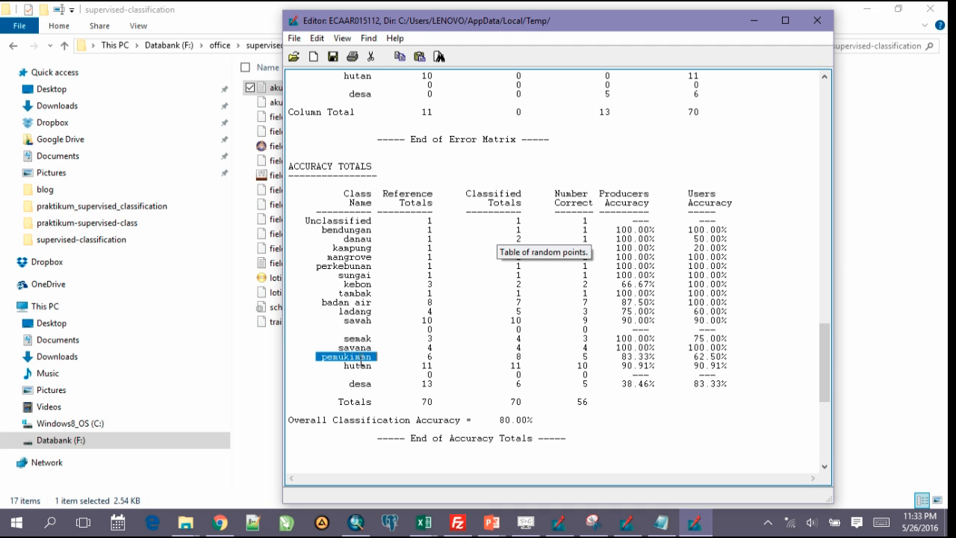
left_click(360, 361)
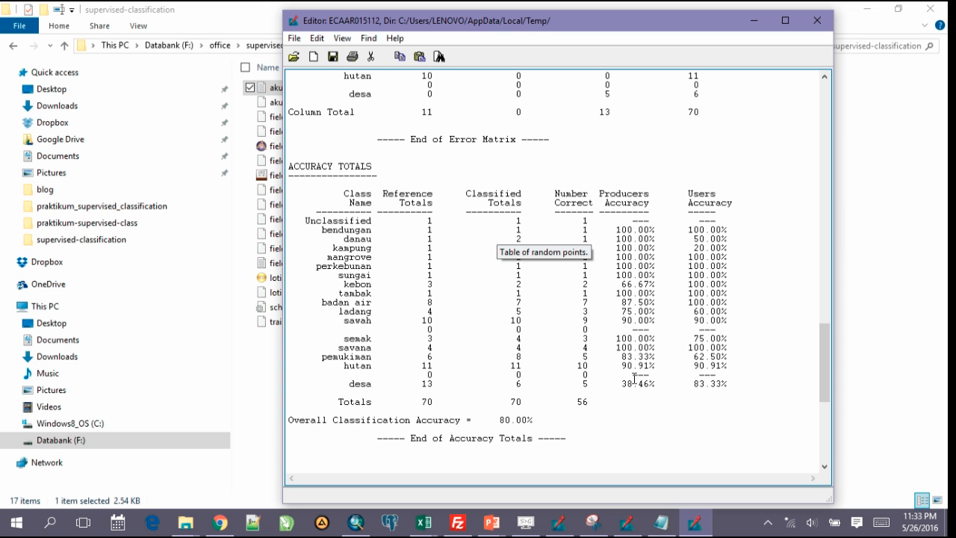
Read the overall classification accuracy below the Accuracy Totals table
scroll(647, 358, "down", 3)
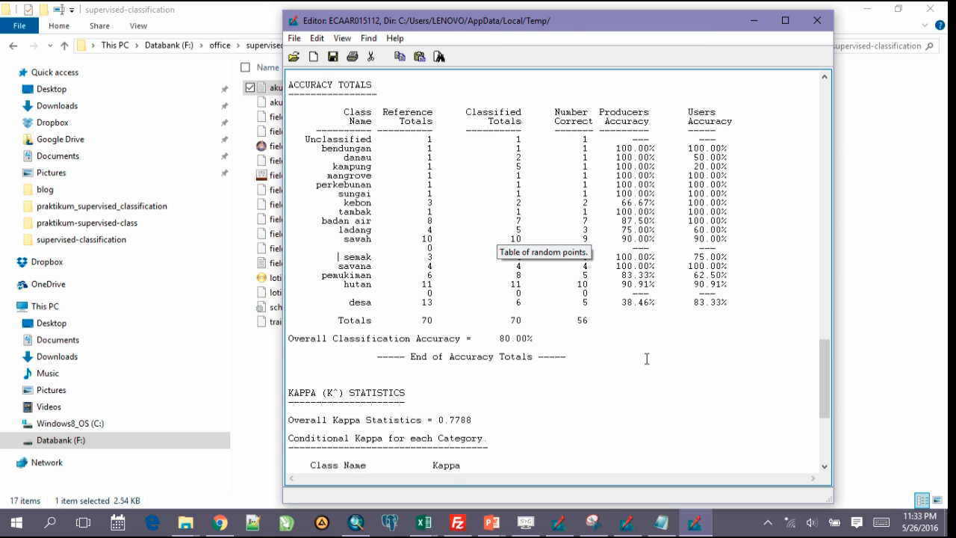
left_click_drag(292, 341, 561, 339)
left_click(561, 338)
left_click_drag(499, 339, 535, 338)
left_click(553, 338)
Examine the overall kappa statistic and the conditional kappa of each category, and return to the start of the report
left_click(550, 396)
scroll(550, 396, "down", 4)
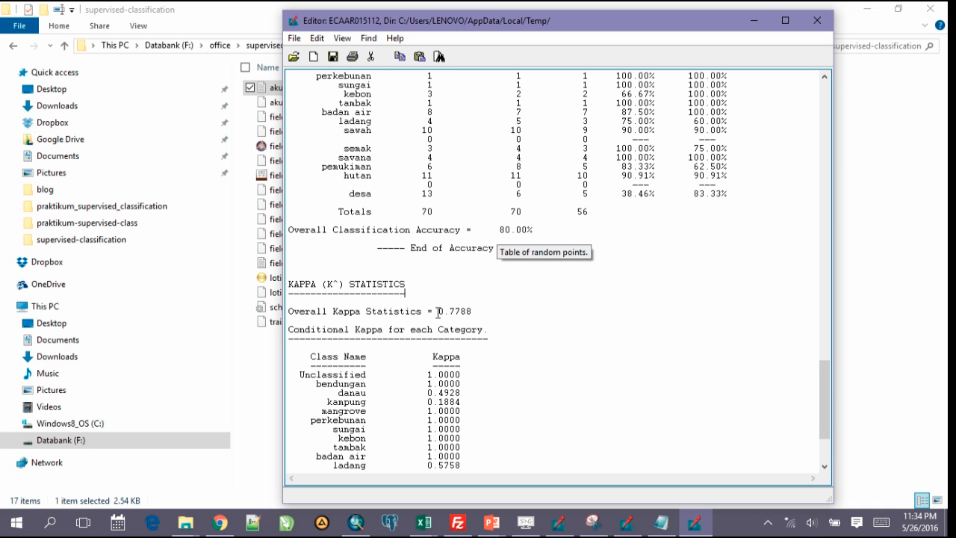
left_click_drag(438, 313, 488, 311)
left_click(488, 311)
scroll(516, 360, "down", 4)
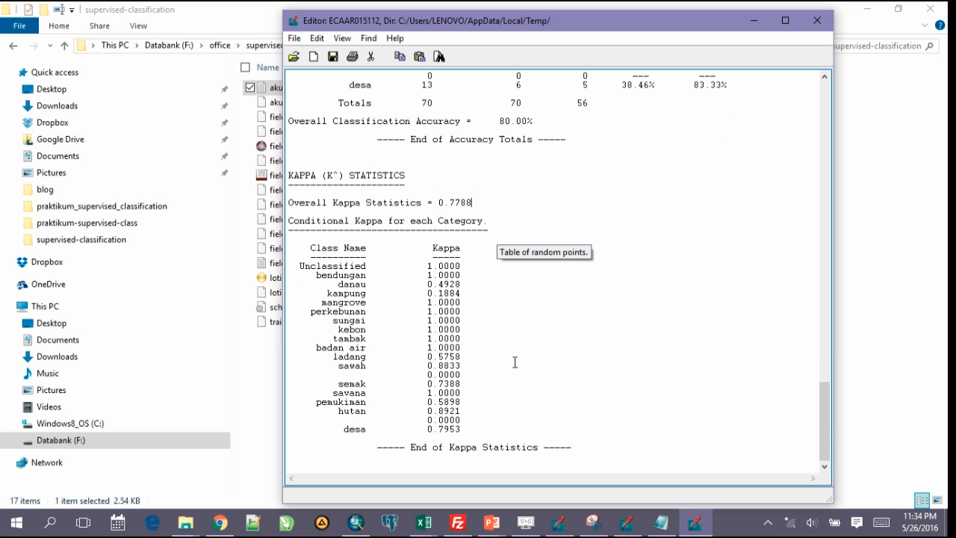
left_click_drag(822, 413, 825, 104)
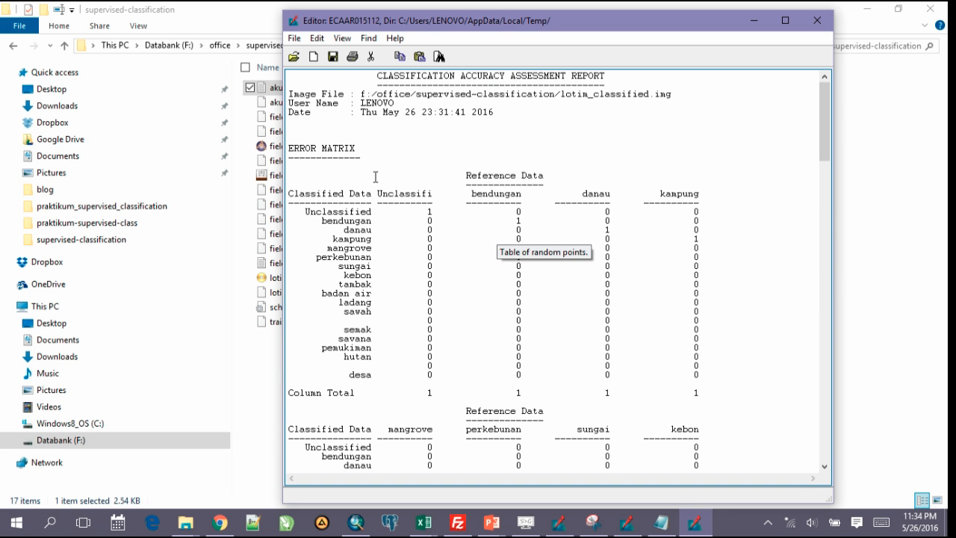
left_click(528, 160)
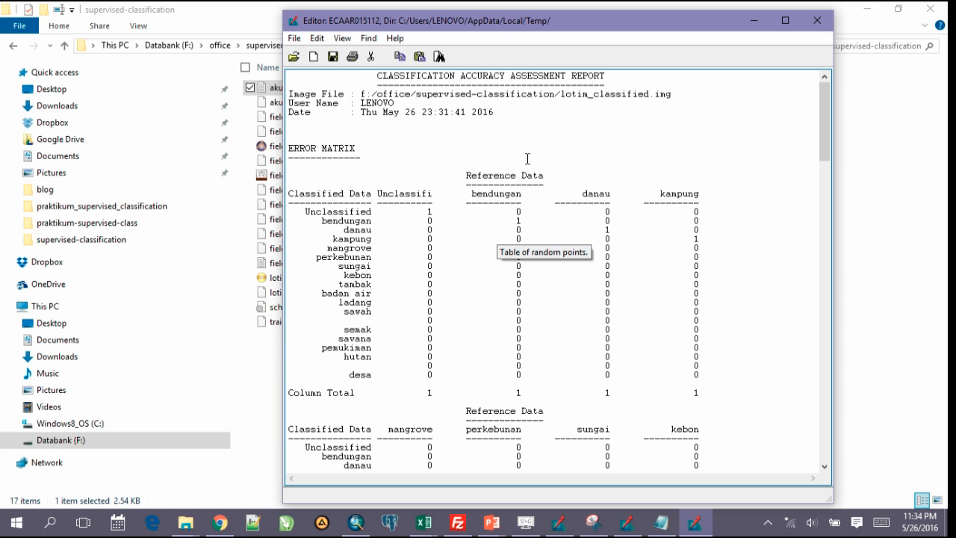